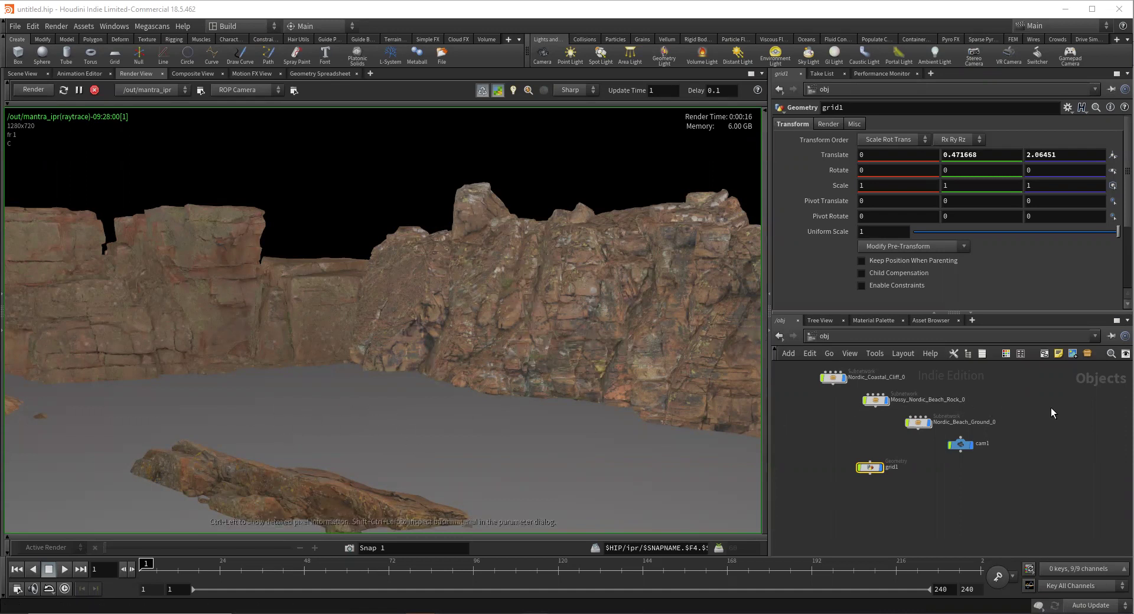
Add an Environment Light to the scene beside the existing objects at the object level
middle_click_drag(1042, 422, 990, 422)
key("Tab")
type("e")
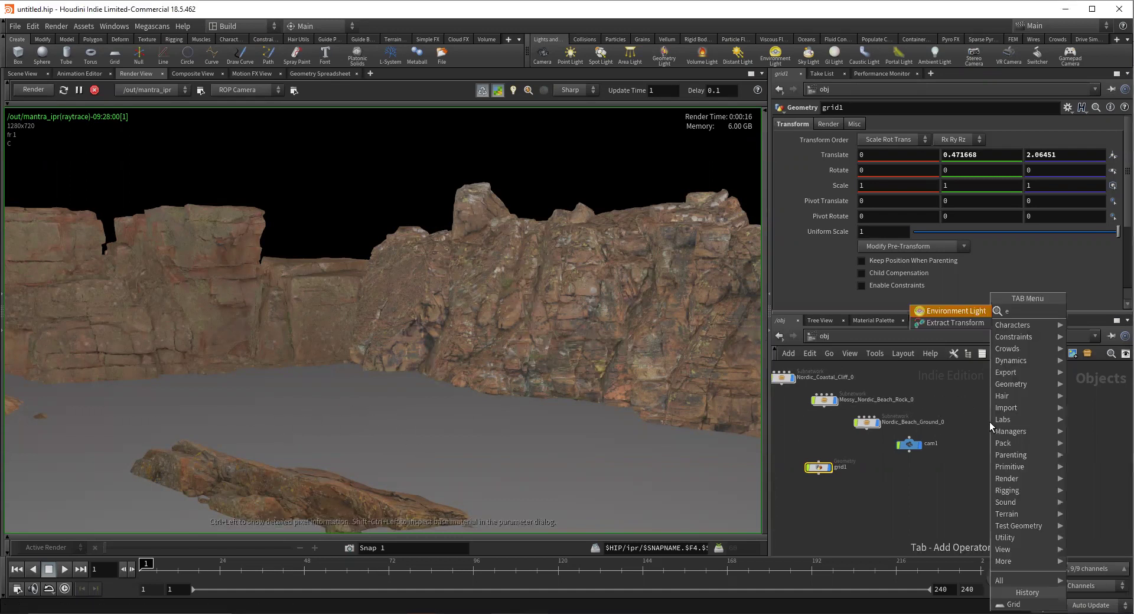
key("Return")
left_click(990, 422)
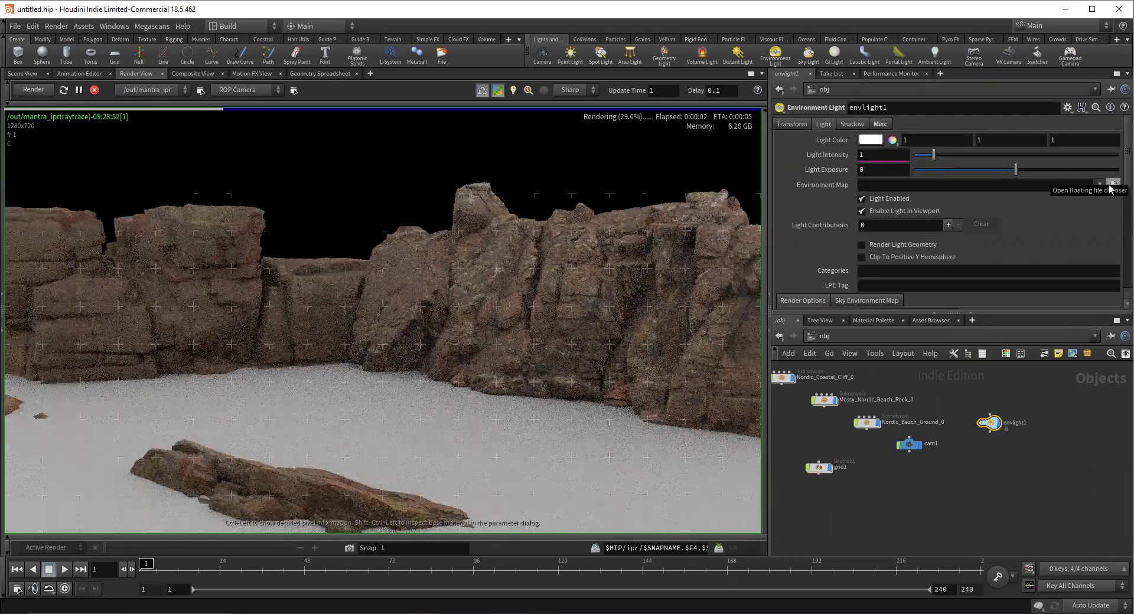
Load HDRIHaven_kiara_5_noon_2k.rat from $HFS/houdini/pic/hdri/ as the environment light's environment map
left_click(1112, 186)
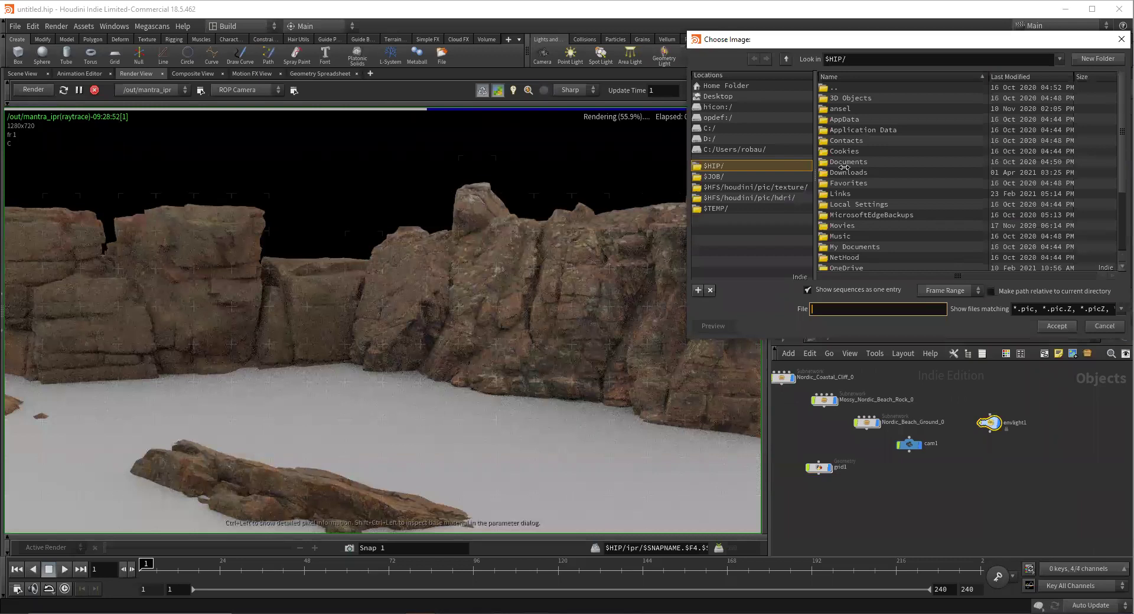
left_click(750, 187)
left_click(750, 197)
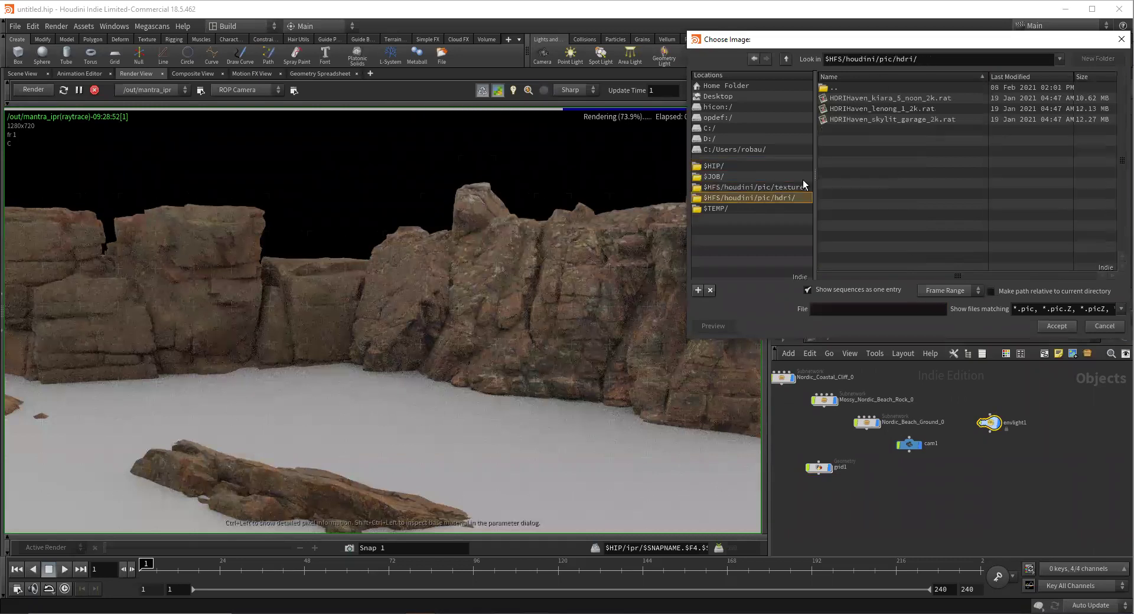
left_click(877, 99)
left_click(1056, 326)
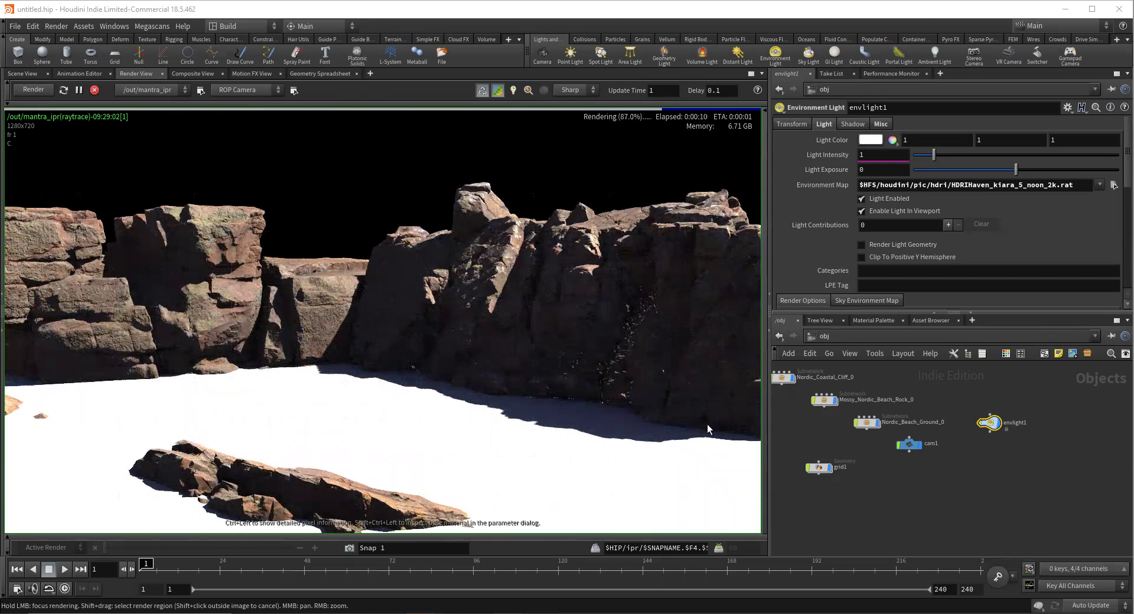
Add a Principled Shader inside the matnet1 material network of the grid1 object
left_click(1005, 469)
left_click_drag(820, 467, 829, 468)
middle_click_drag(828, 497, 900, 498)
left_click_drag(898, 472, 876, 473)
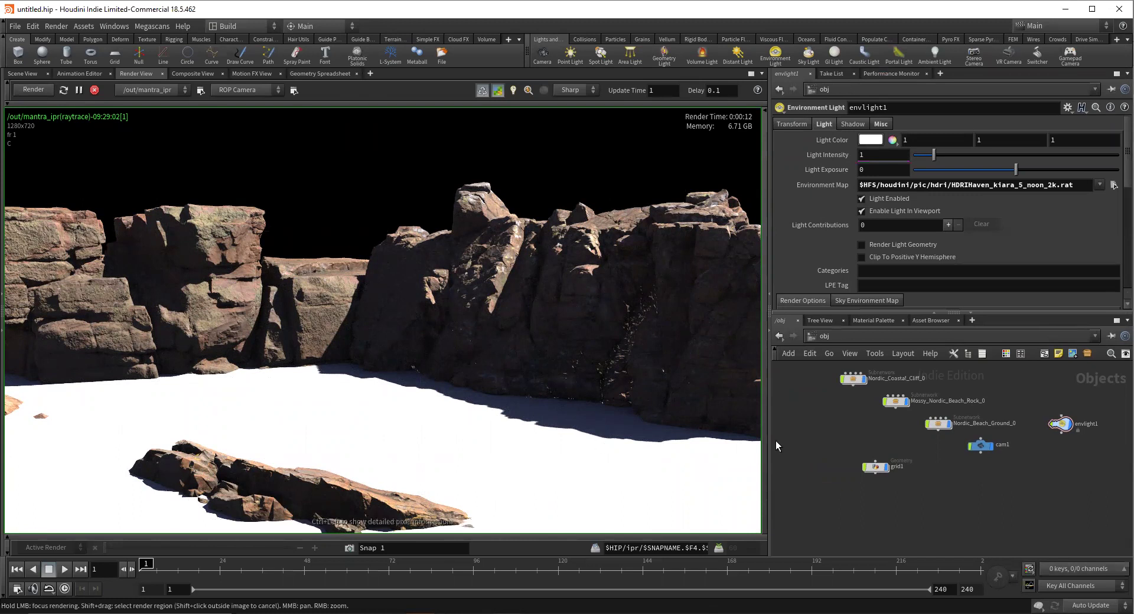
double_click(874, 469)
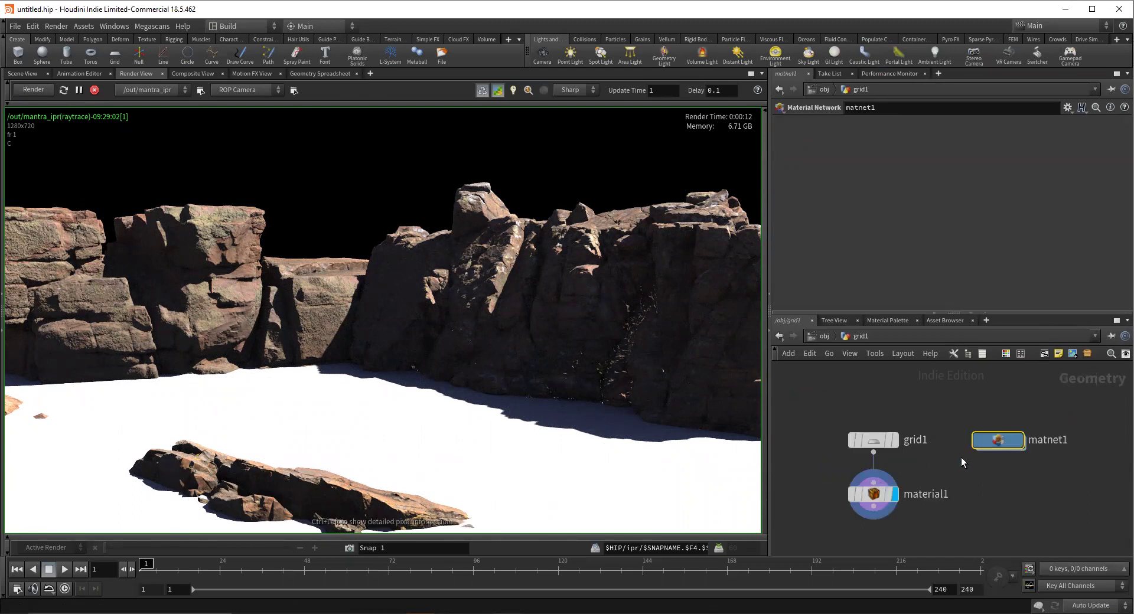
double_click(990, 443)
key("Tab")
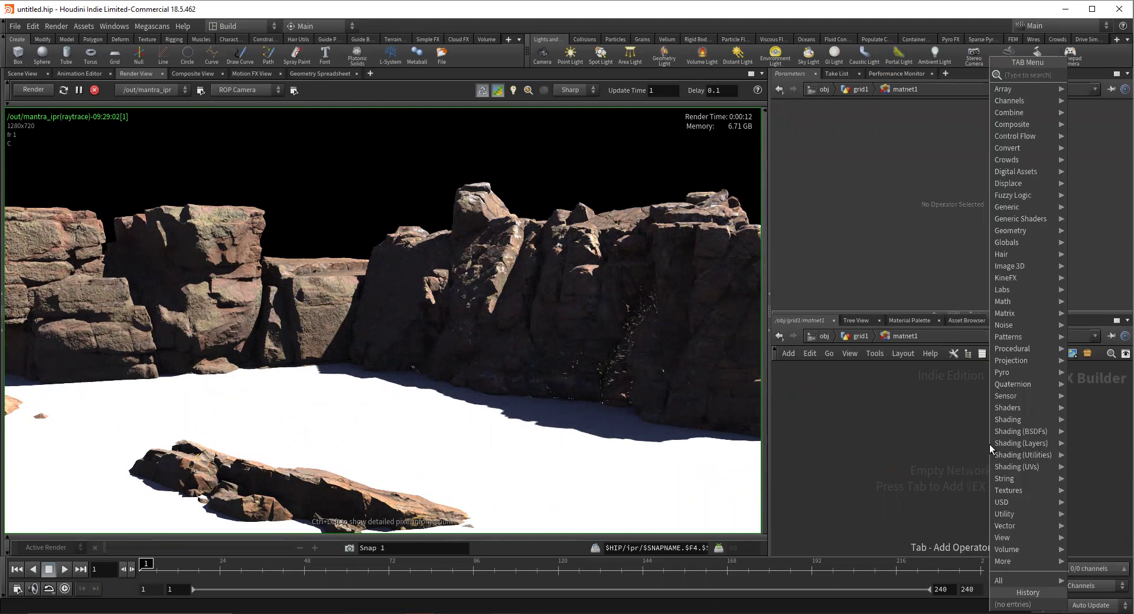
Assign ../matnet1/principledshader1 as the material on the material1 node inside grid1
left_click(861, 335)
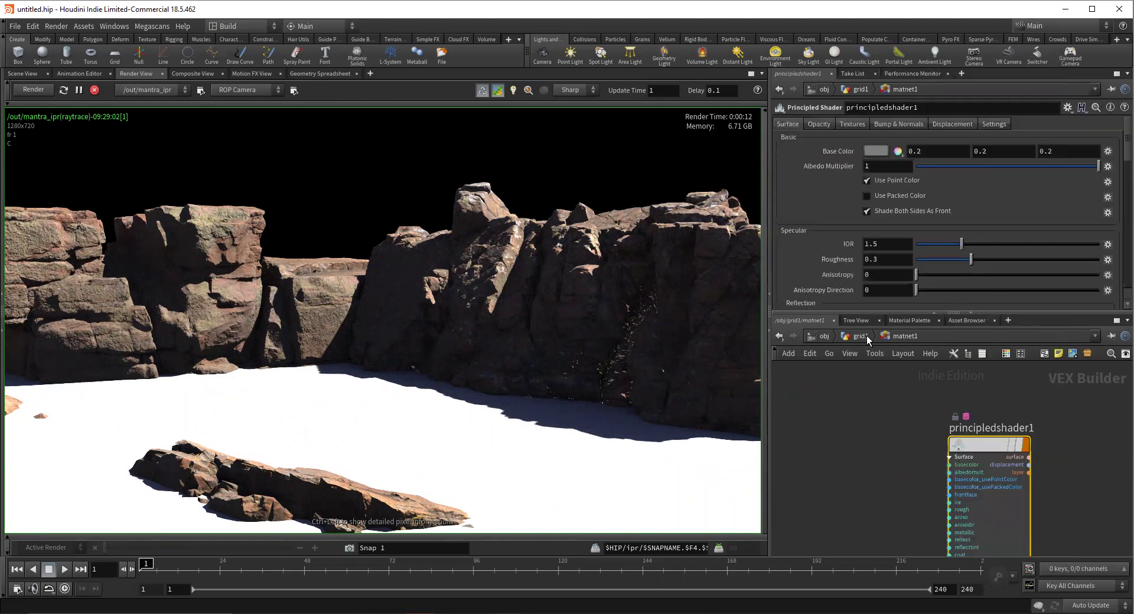
left_click(860, 477)
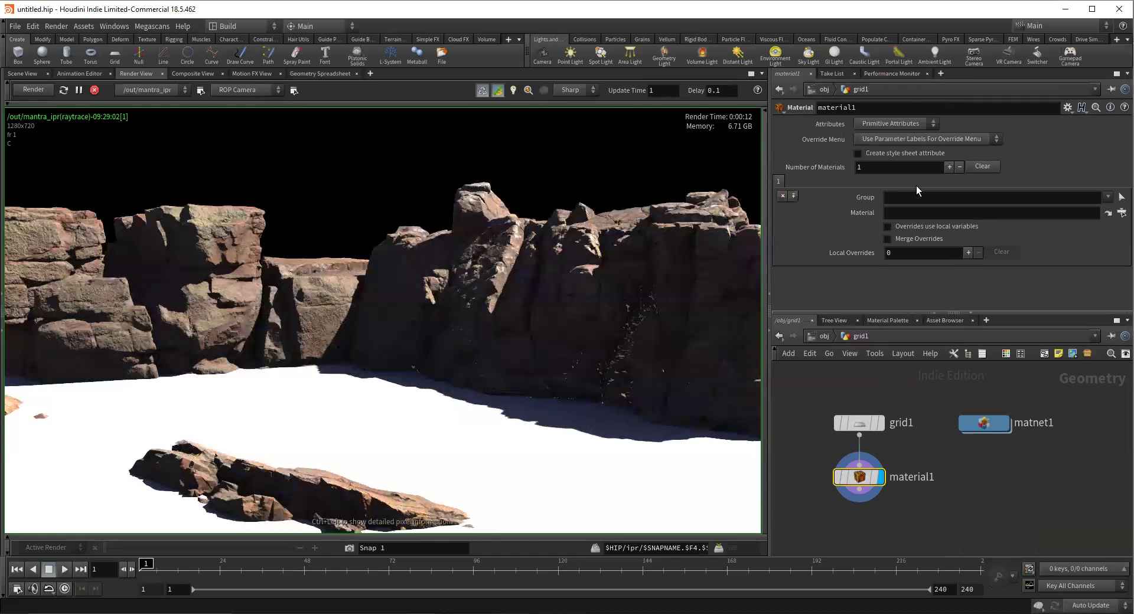
left_click(1021, 212)
type("../m")
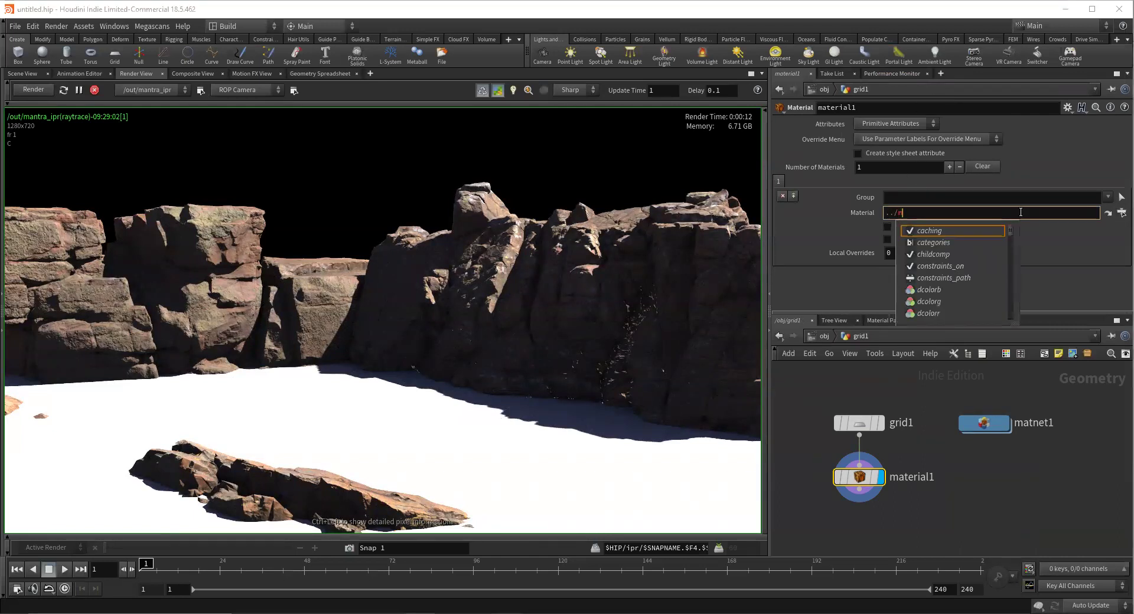
type("at")
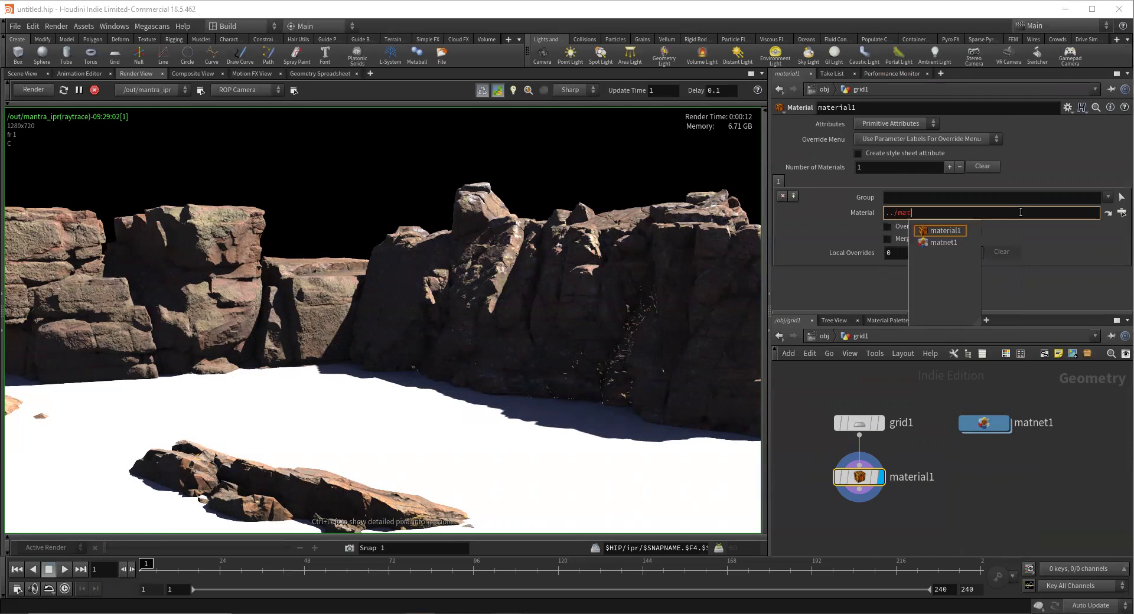
key("Down")
key("Tab")
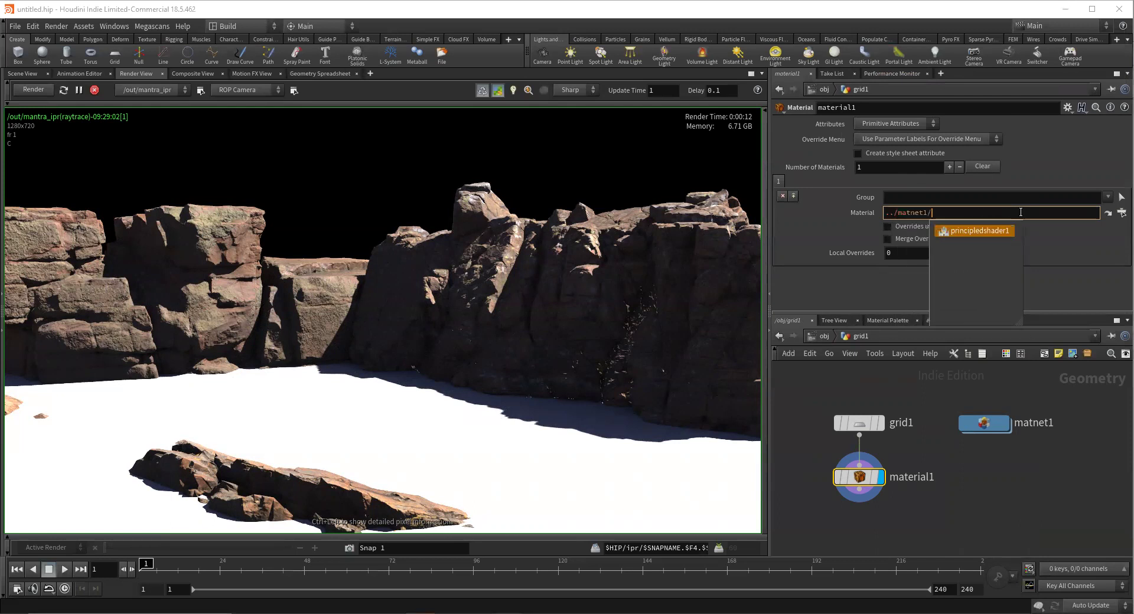
key("Return")
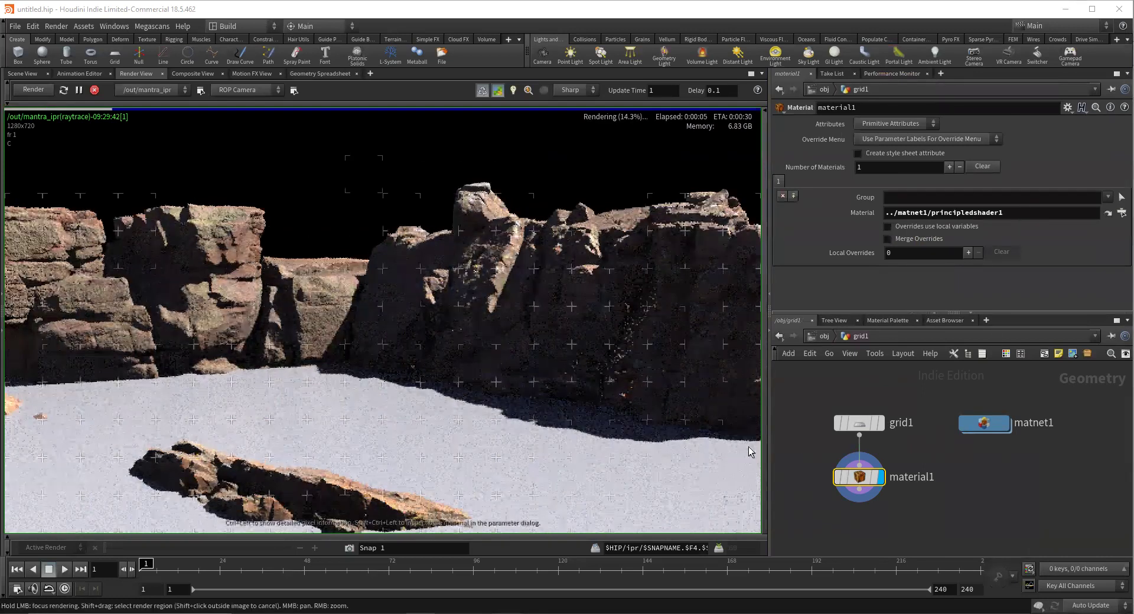
Apply the Glass preset to the Principled Shader in matnet1 and show its opacity settings
double_click(963, 423)
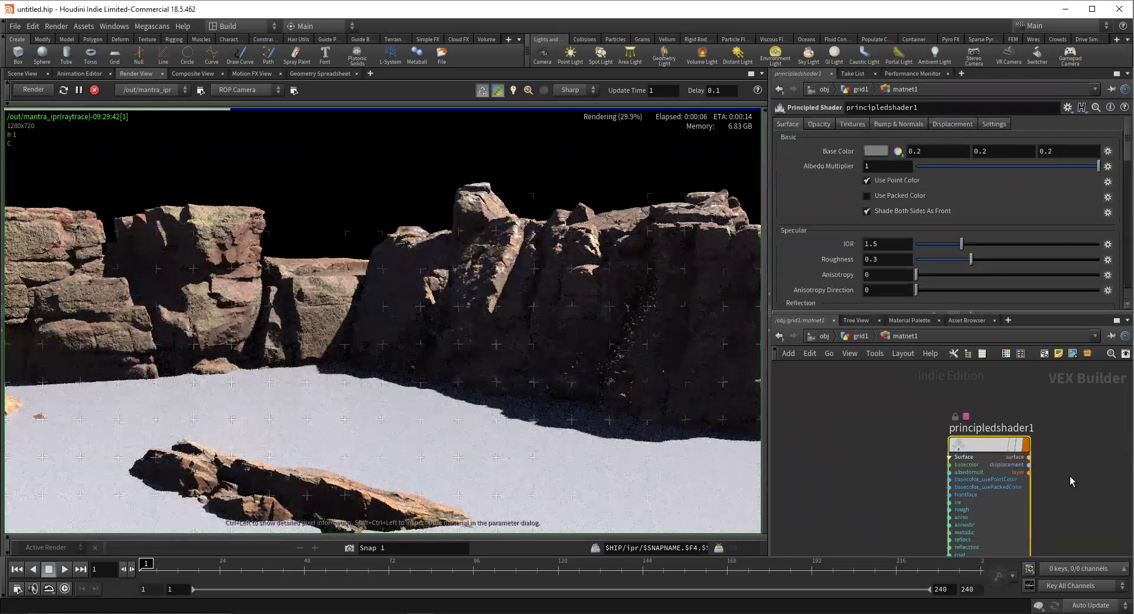
middle_click_drag(1063, 476, 983, 432)
scroll(982, 432, "down", 4)
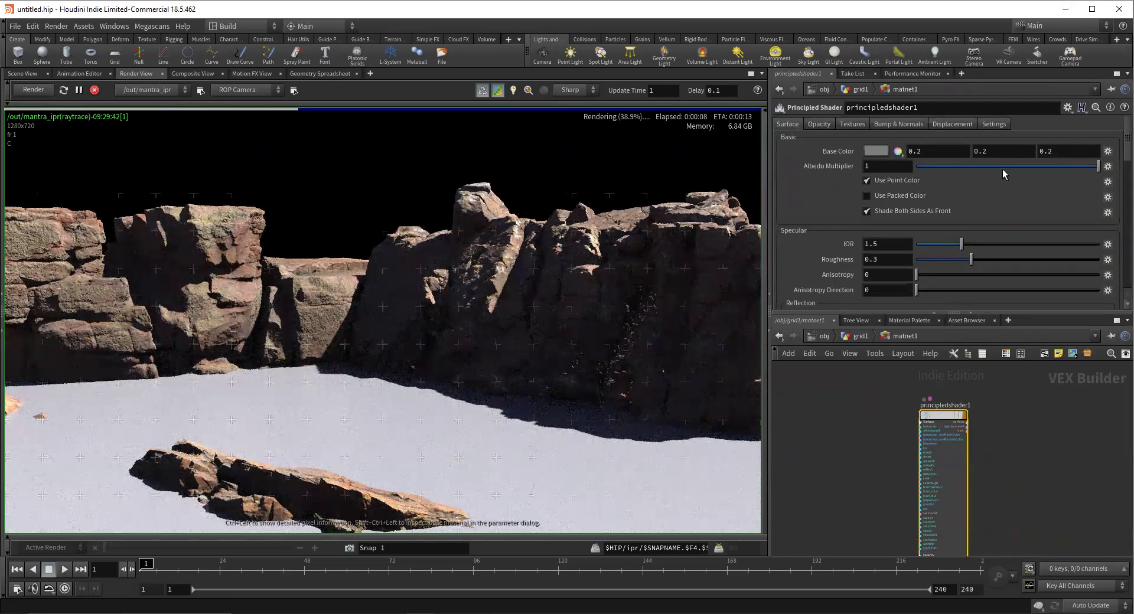
left_click(1068, 107)
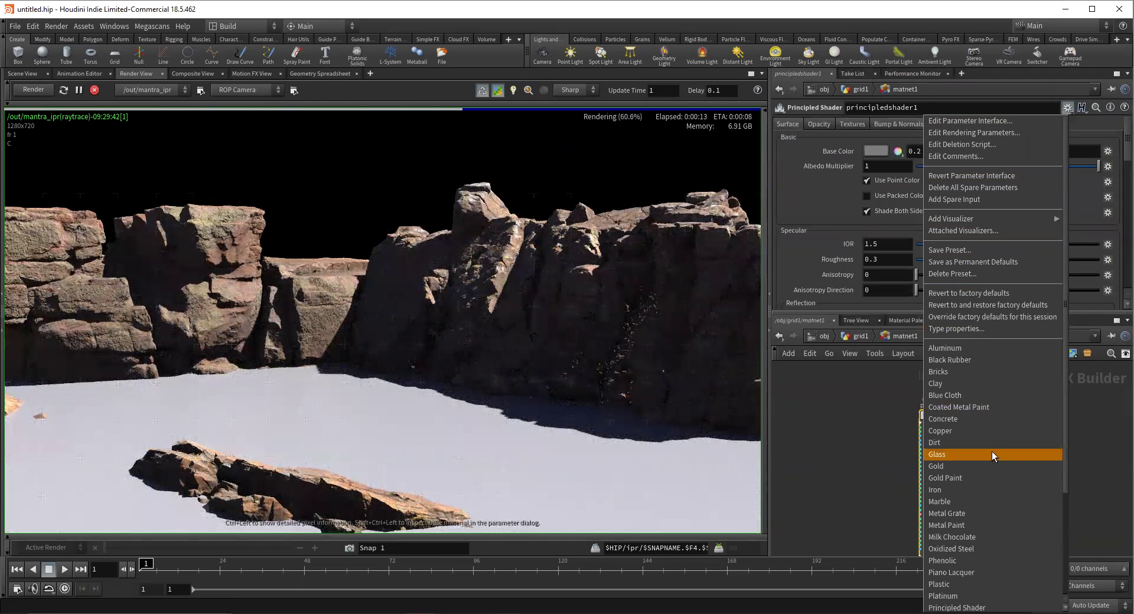
key("Return")
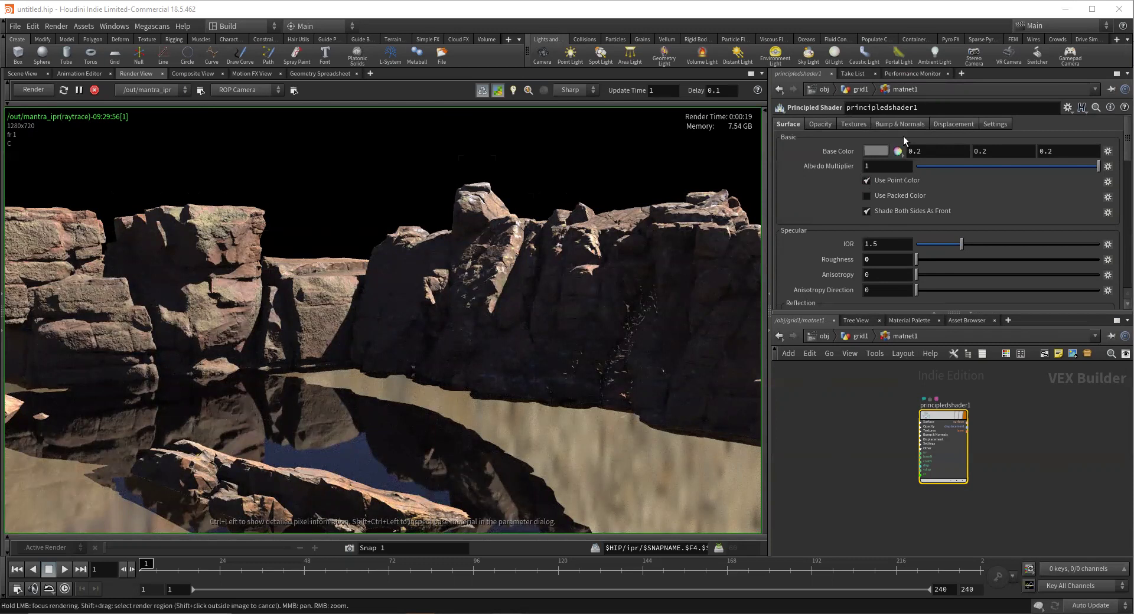
left_click(825, 126)
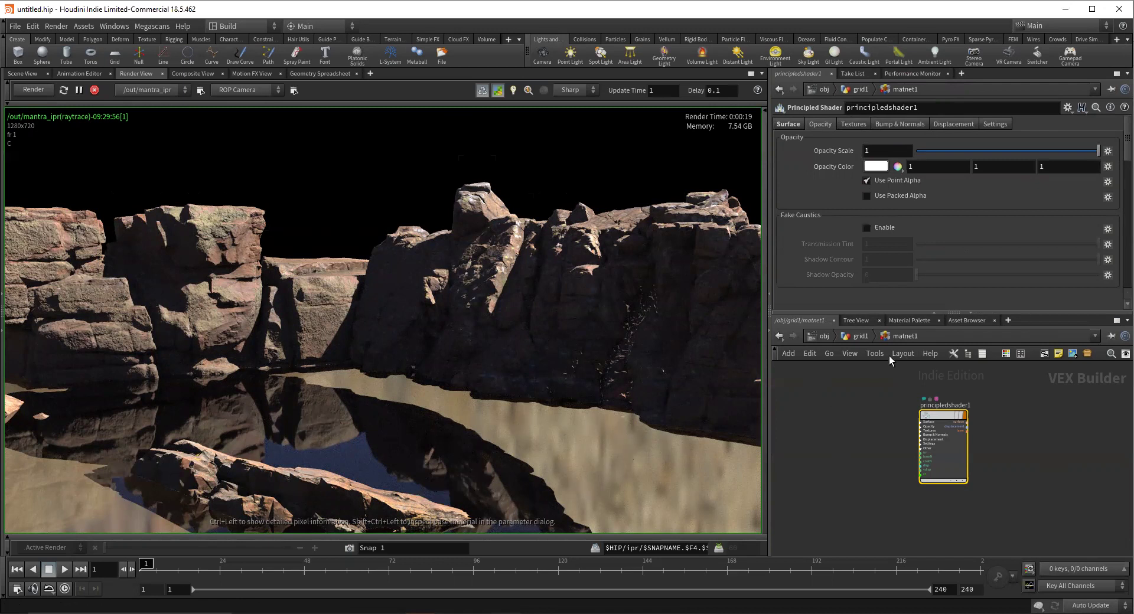
Rename the Principled Shader in grid1's material network as water and enable Fake Caustics on it
left_click(817, 335)
middle_click_drag(947, 476, 935, 462)
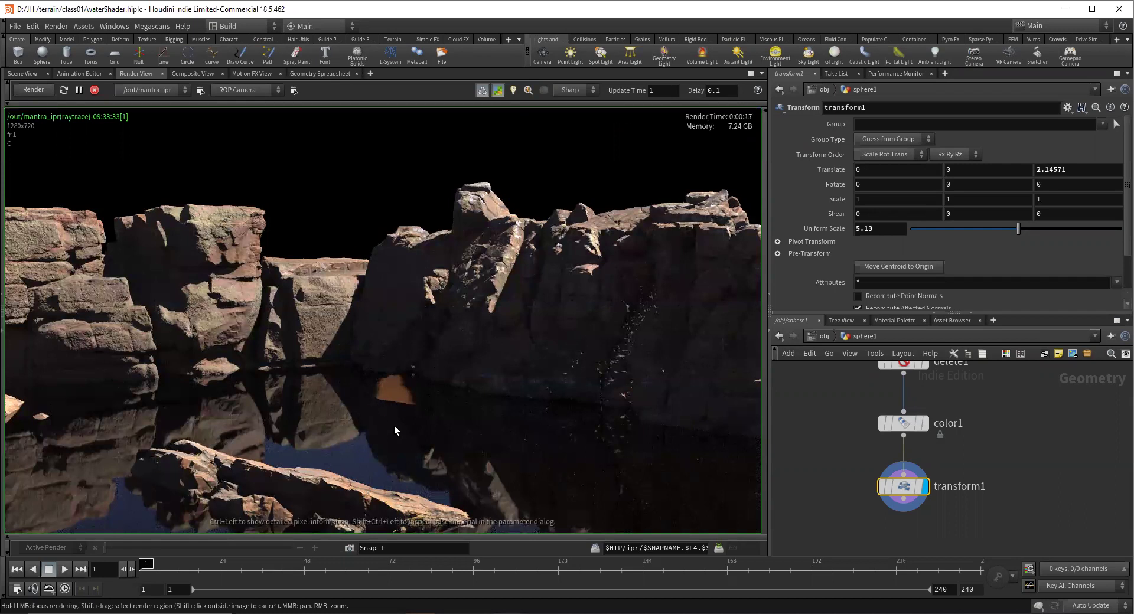
middle_click_drag(845, 448, 850, 488)
left_click(817, 335)
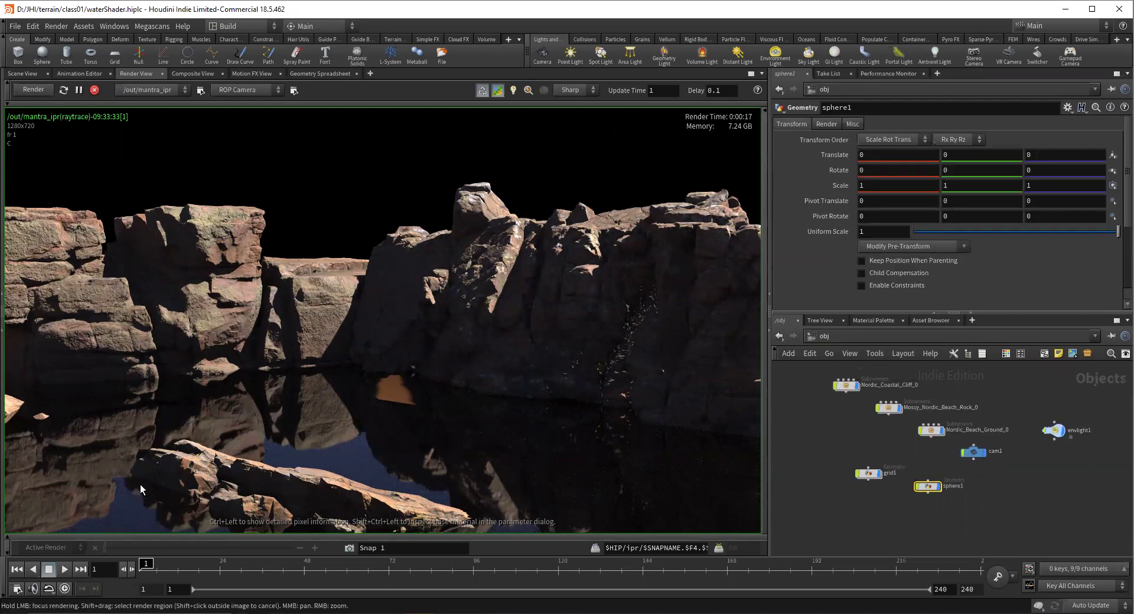
double_click(872, 473)
key("i")
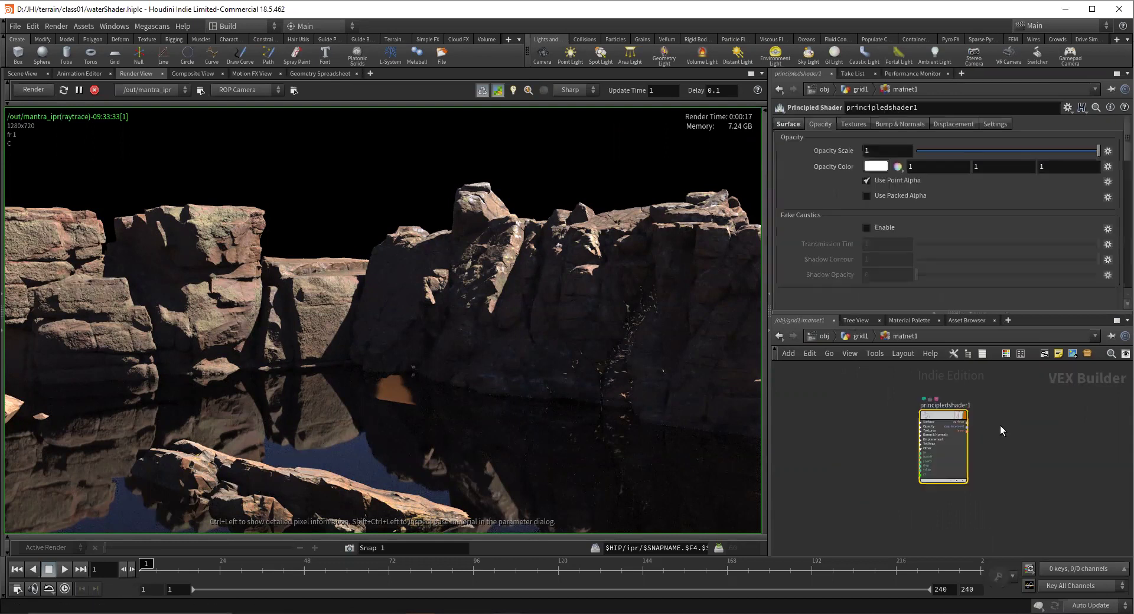
double_click(928, 406)
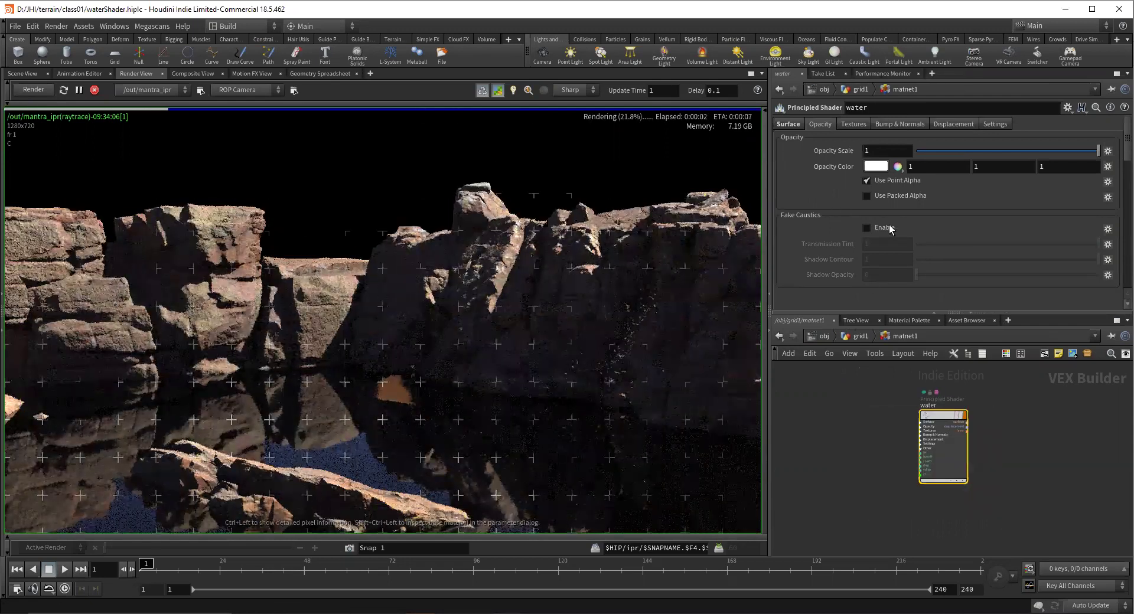
left_click(890, 227)
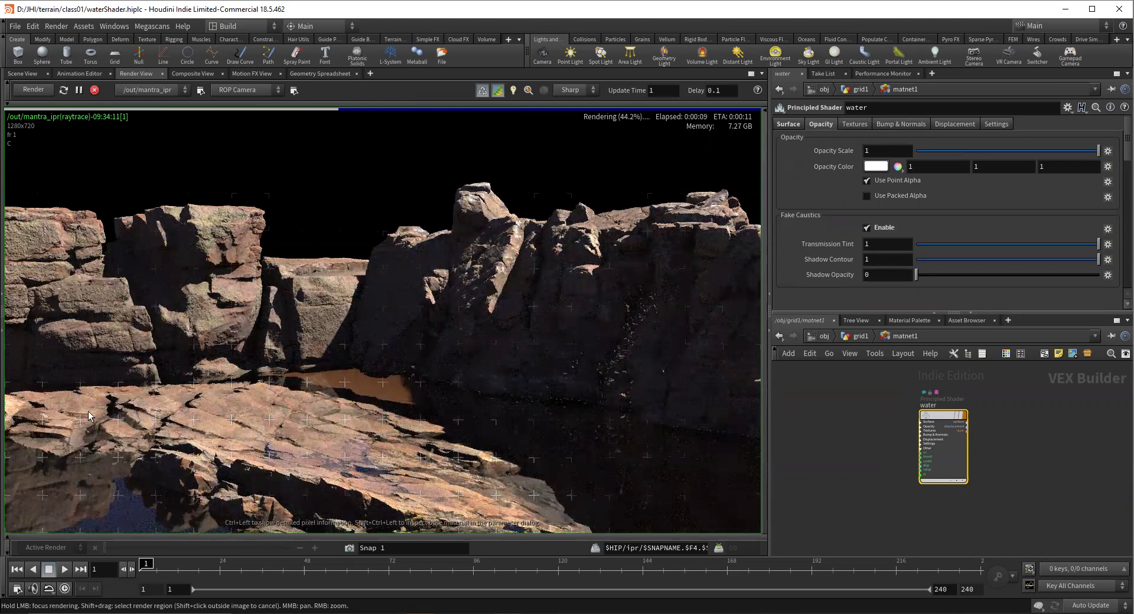
Examine the scene through cam1 with viewport lighting disabled, and go back to the render view
left_click(23, 75)
left_click(725, 128)
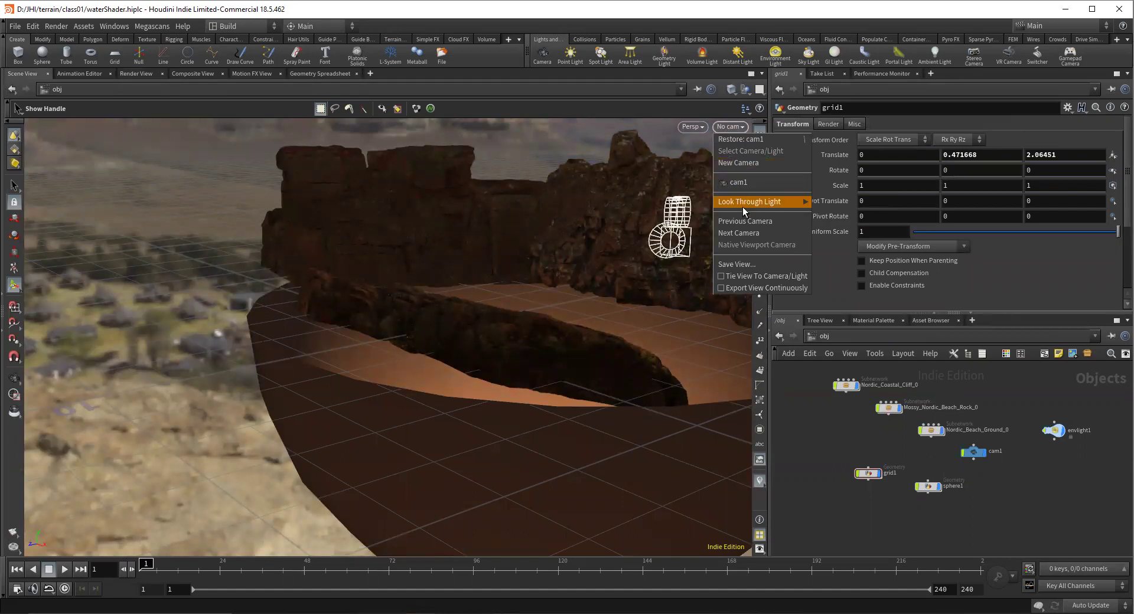
left_click(743, 182)
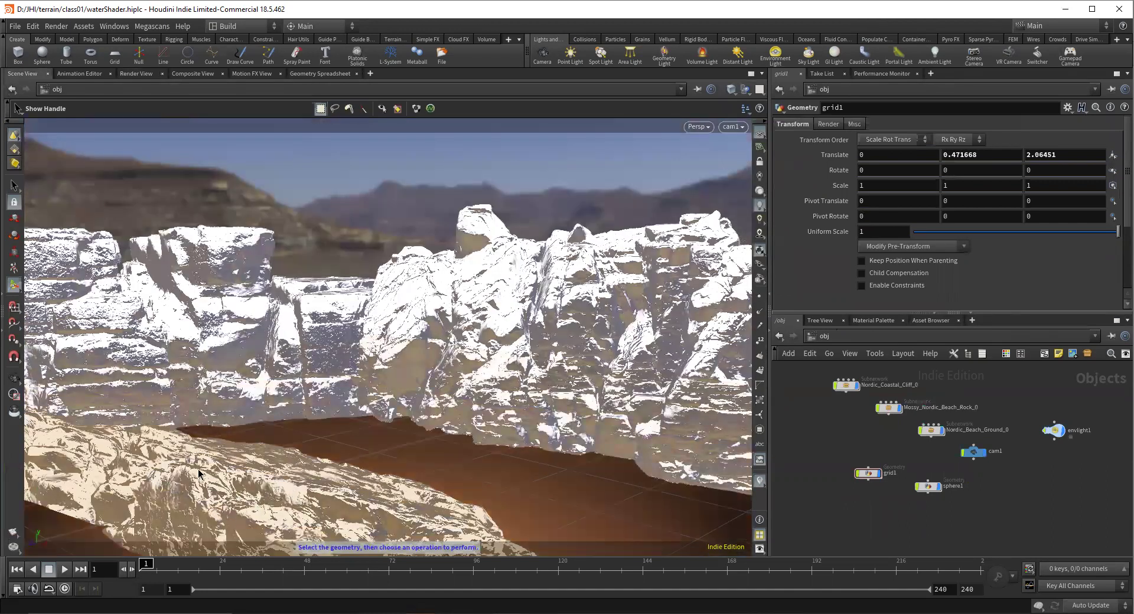
left_click(759, 177)
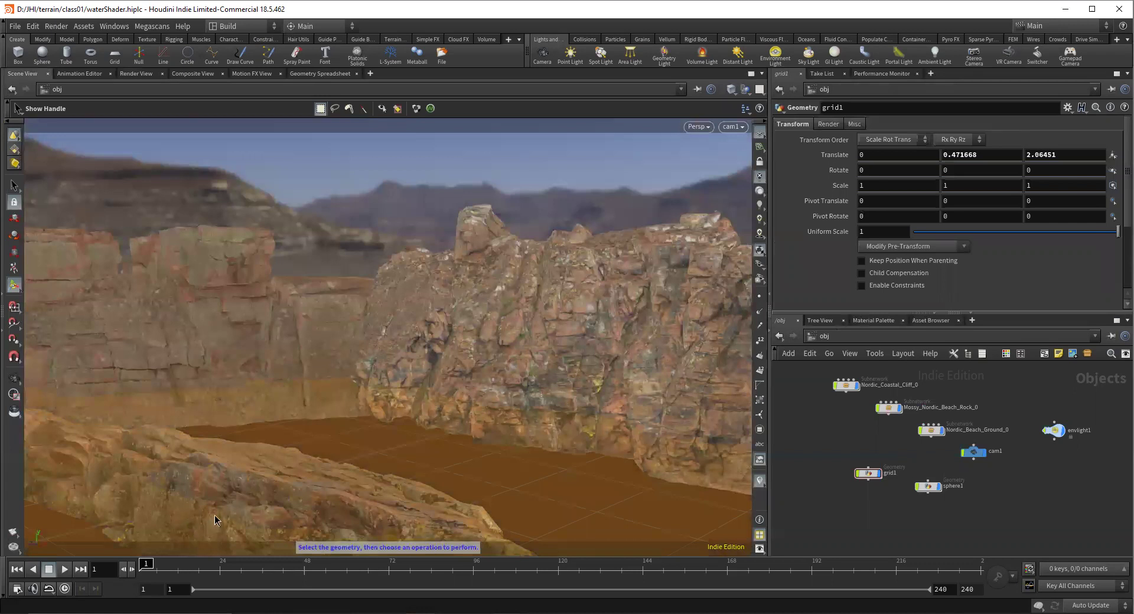
left_click(136, 73)
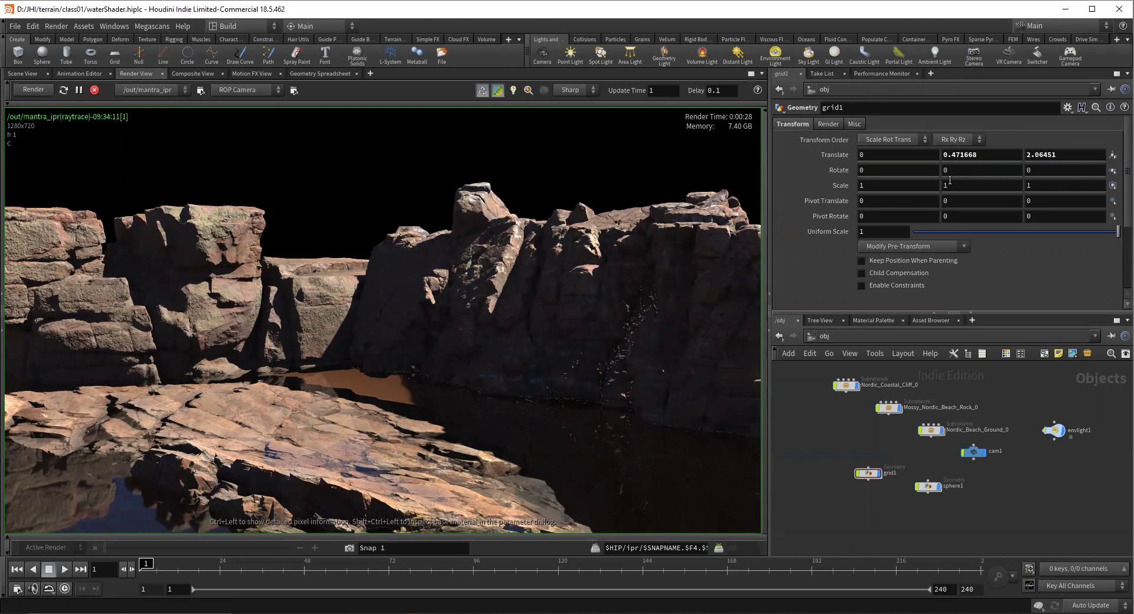
Turn Fake Caustics off and back on in the water shader to compare the renders
double_click(867, 473)
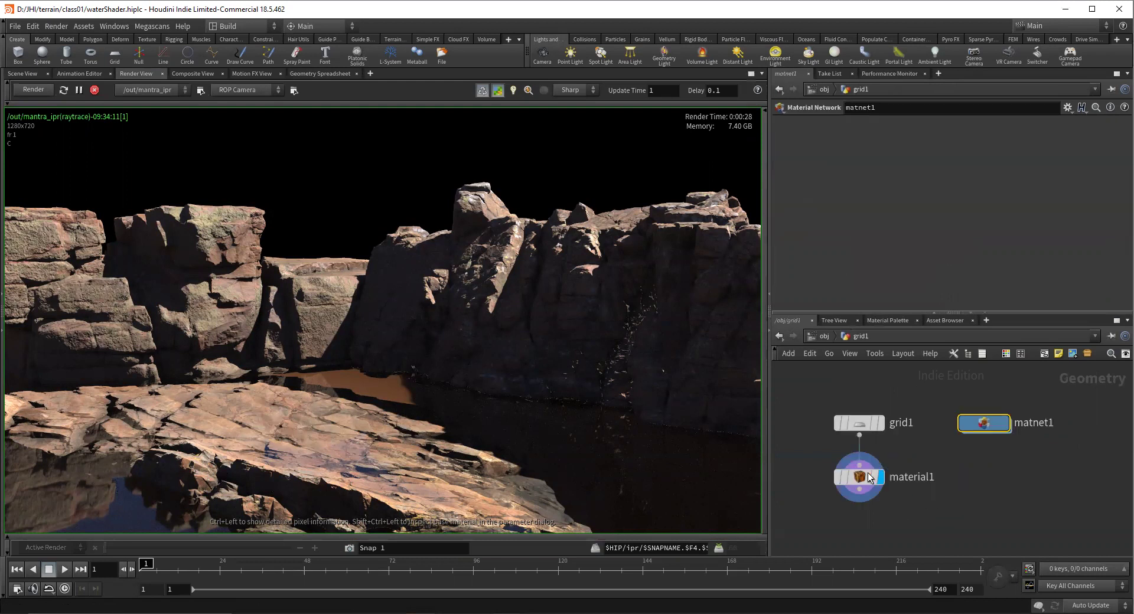
double_click(976, 430)
left_click(871, 227)
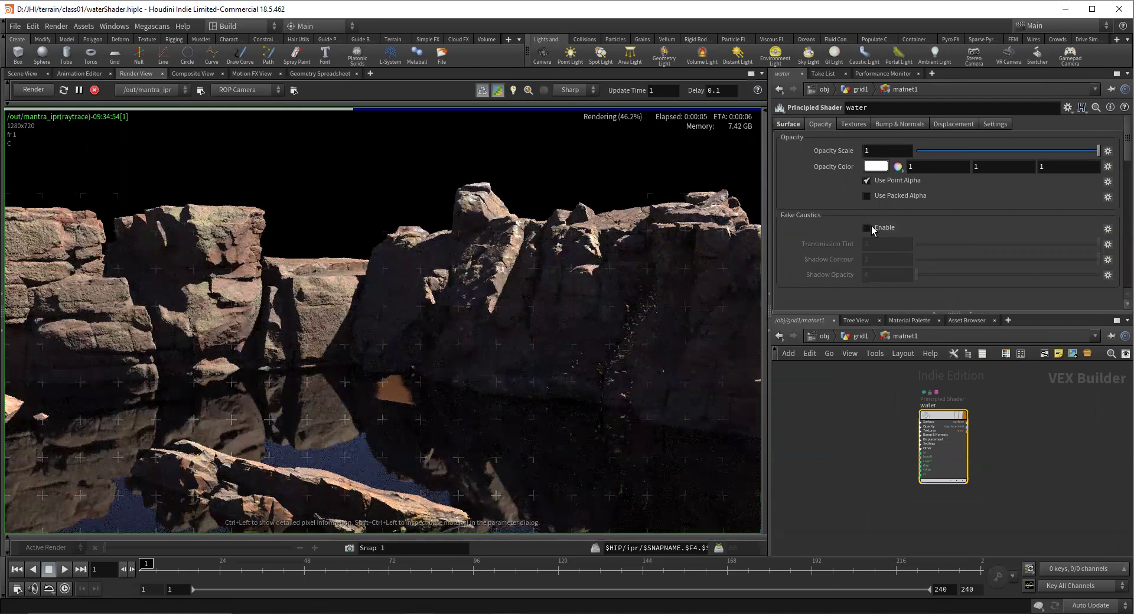
left_click(867, 228)
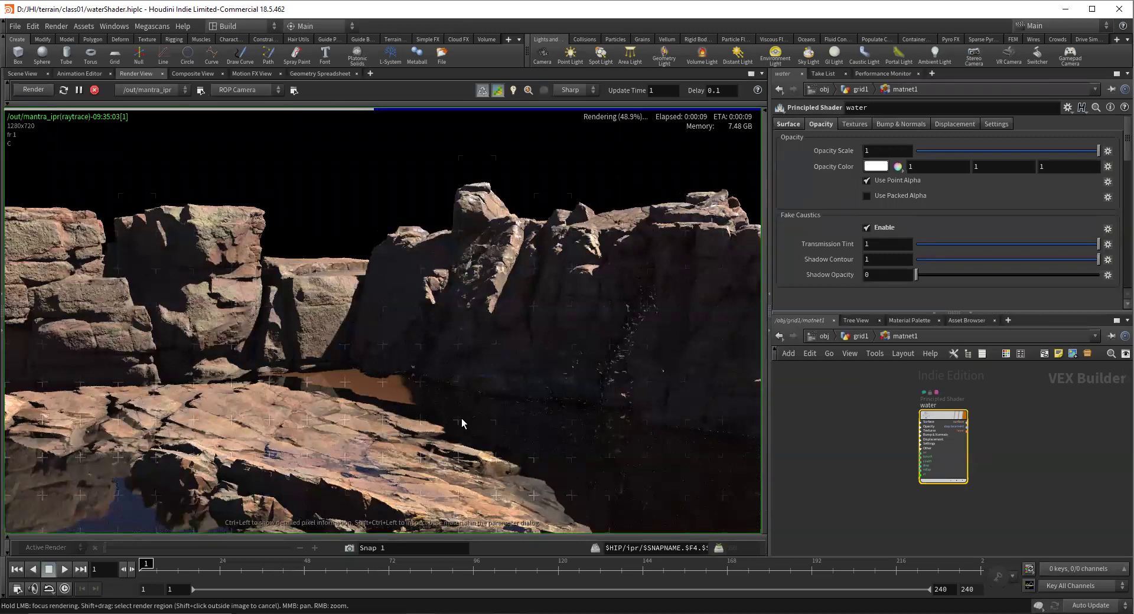
Enable Noise Displacement on the water shader and set its noise type to Alligator Noise
left_click(965, 125)
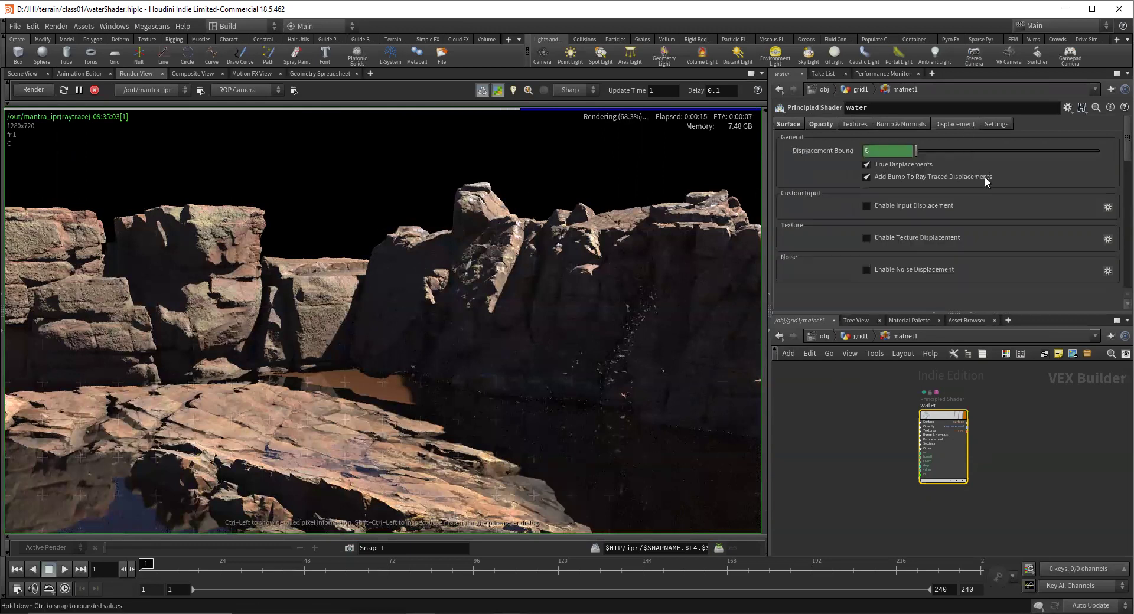
left_click(872, 271)
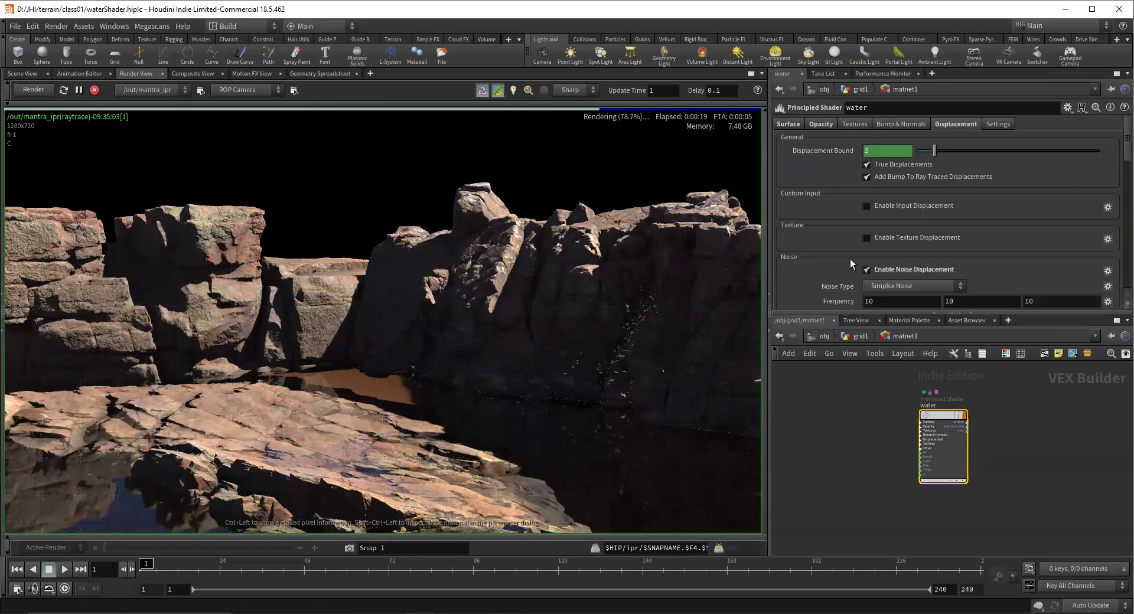
scroll(886, 266, "down", 1)
scroll(856, 254, "down", 2)
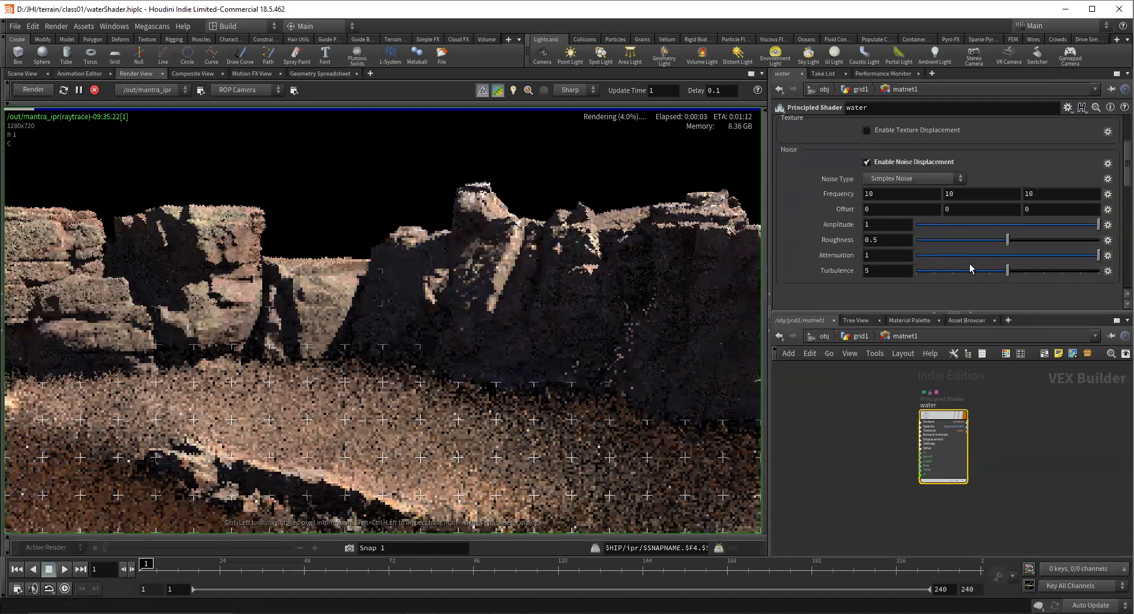
left_click(913, 178)
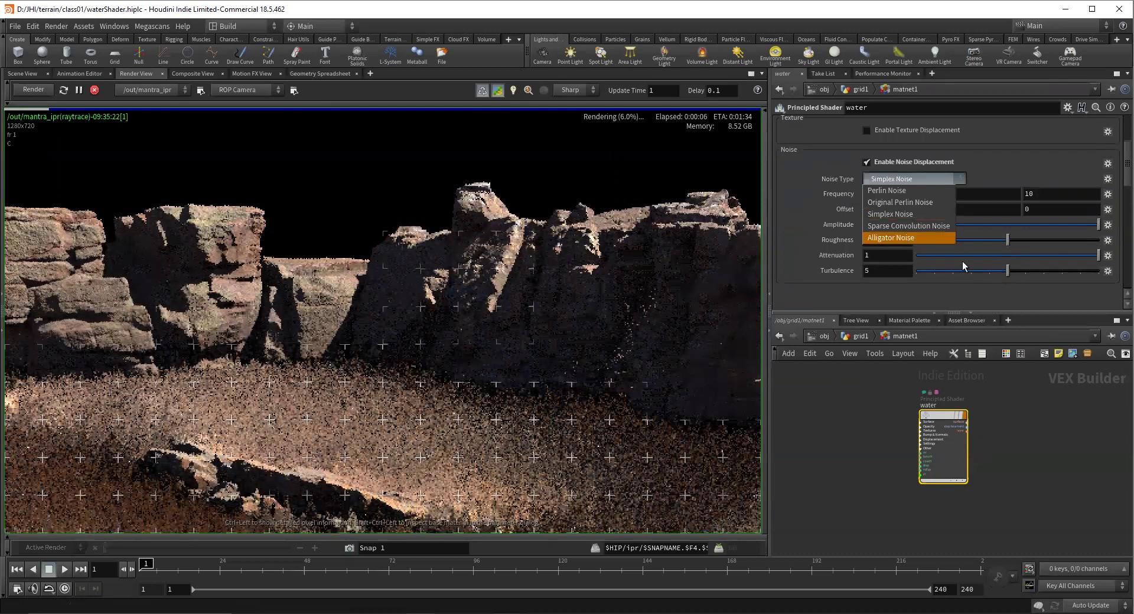
left_click(902, 237)
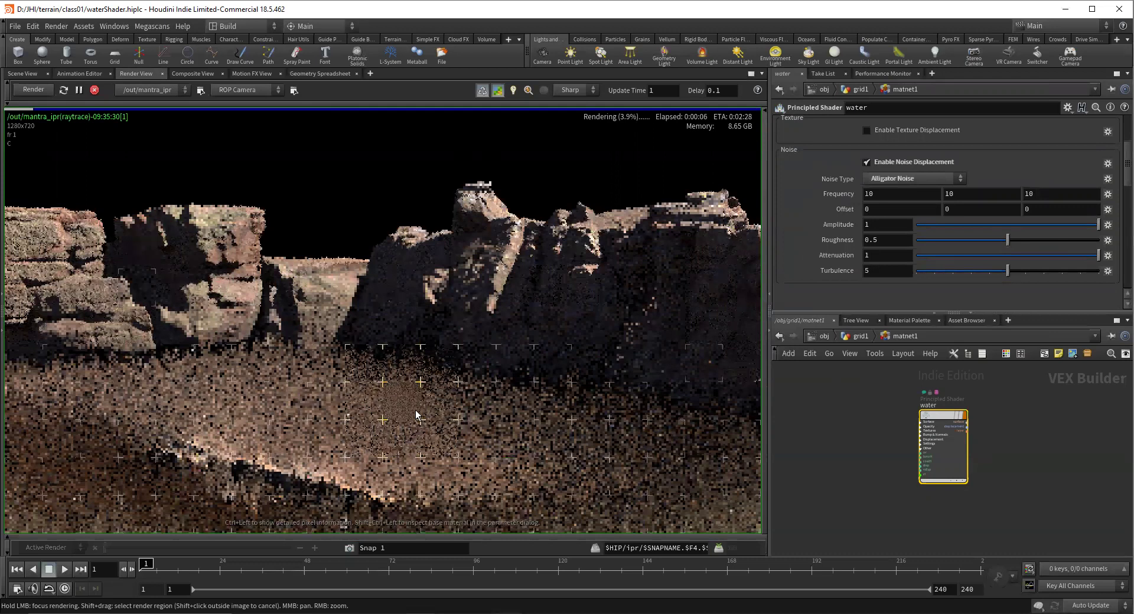
Set the water shader's noise displacement amplitude to -.05
scroll(375, 436, "up", 2)
left_click(894, 224)
type("-.05")
key("Return")
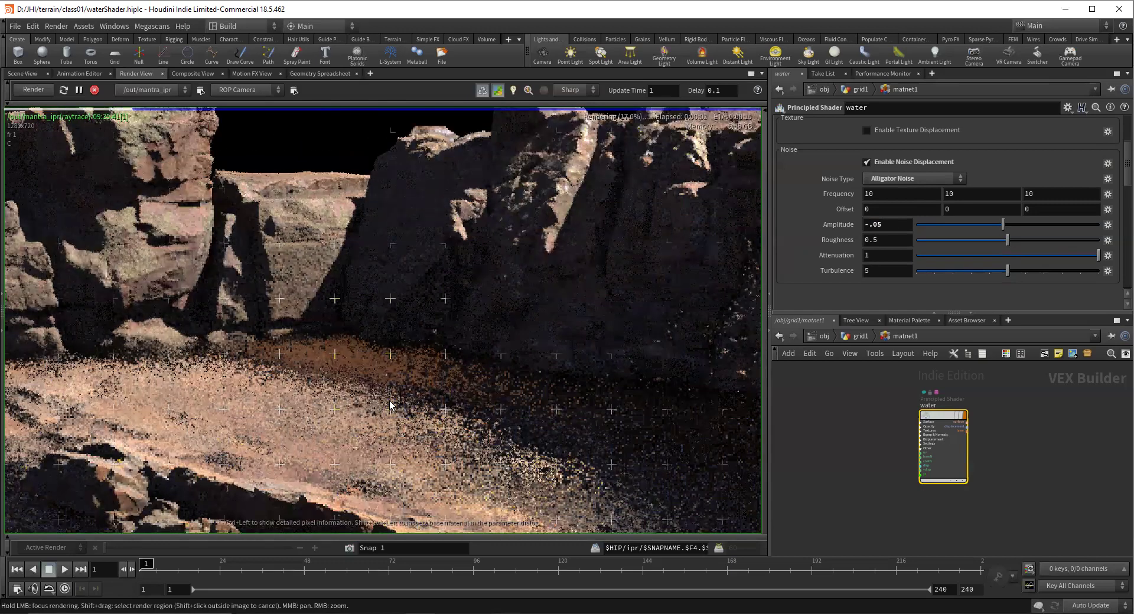
Inspect the displaced water surface close up in the render and check the available noise types
scroll(361, 404, "up", 5)
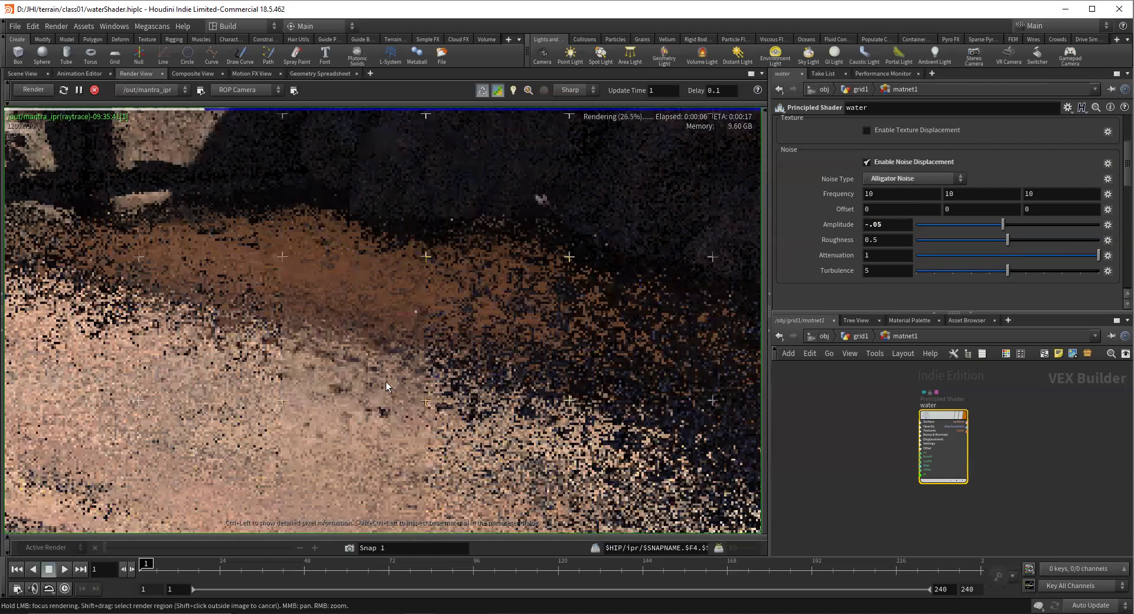
scroll(356, 326, "down", 3)
scroll(274, 349, "down", 3)
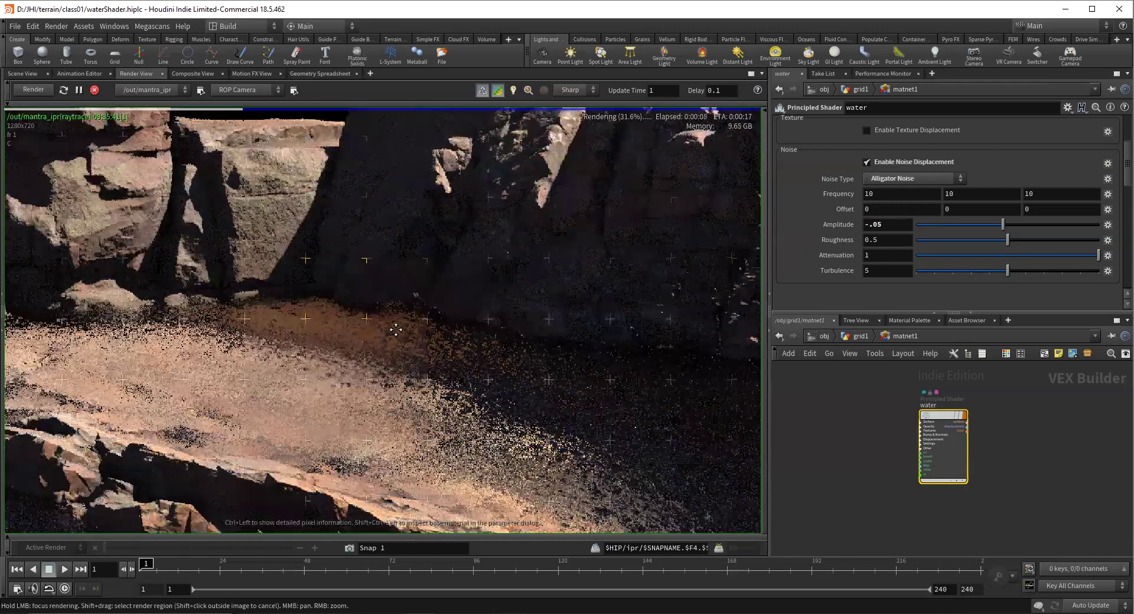
middle_click_drag(310, 344, 469, 329)
middle_click_drag(609, 364, 496, 344)
middle_click_drag(594, 370, 523, 347)
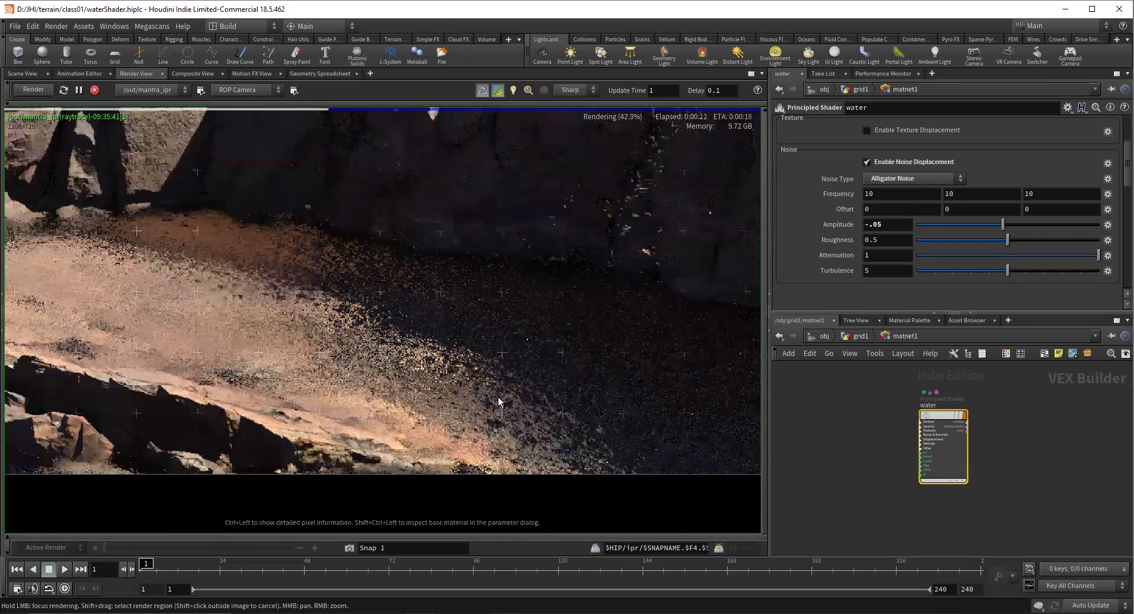
scroll(528, 421, "up", 2)
scroll(643, 428, "down", 1)
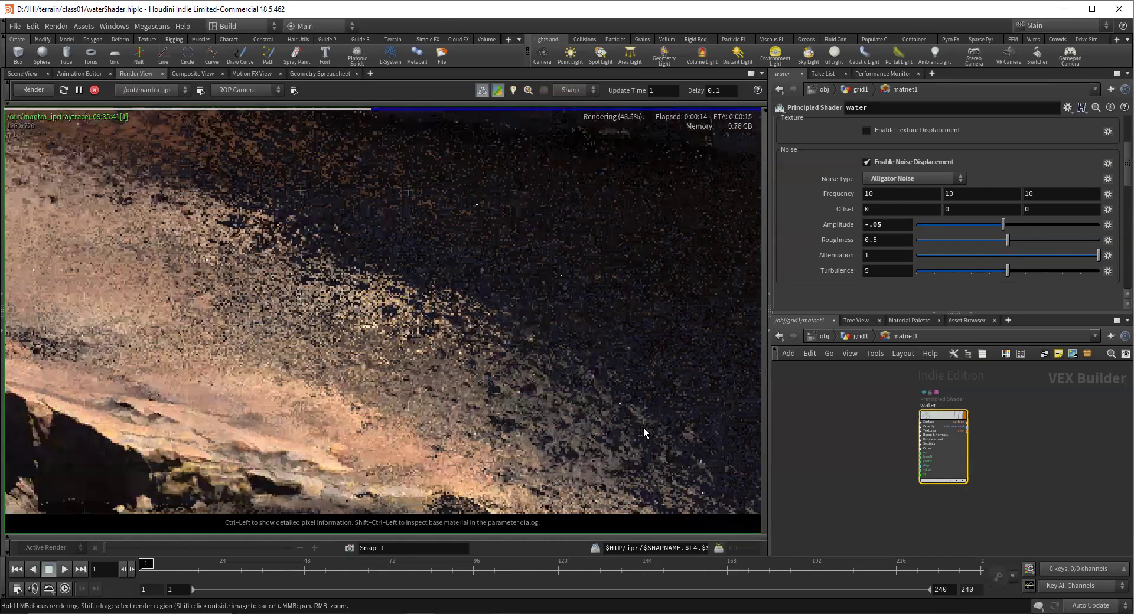
scroll(589, 412, "down", 1)
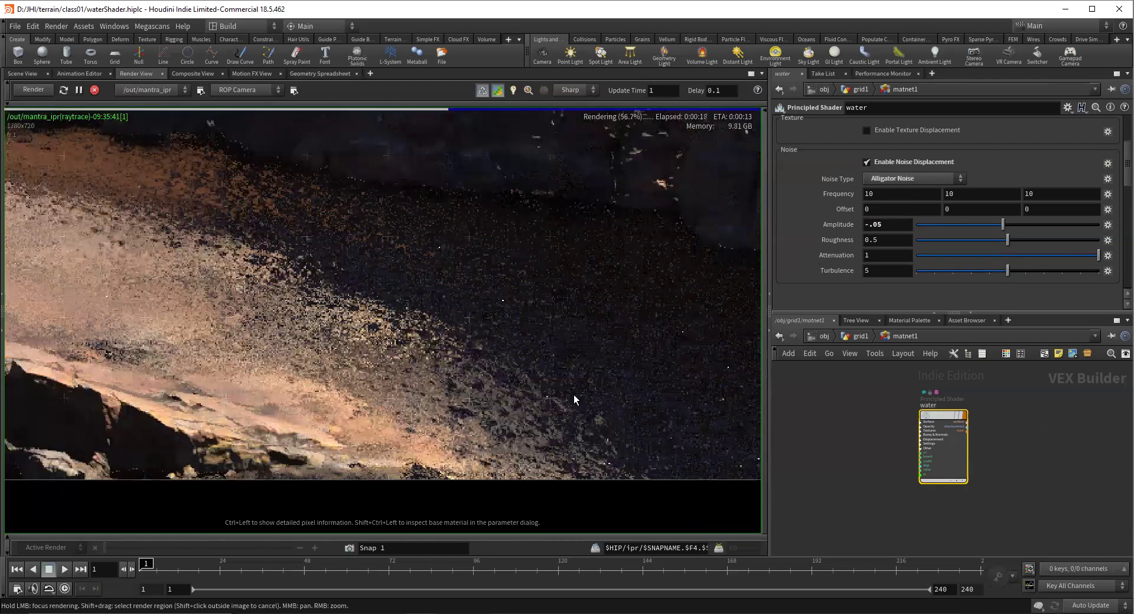
left_click(877, 180)
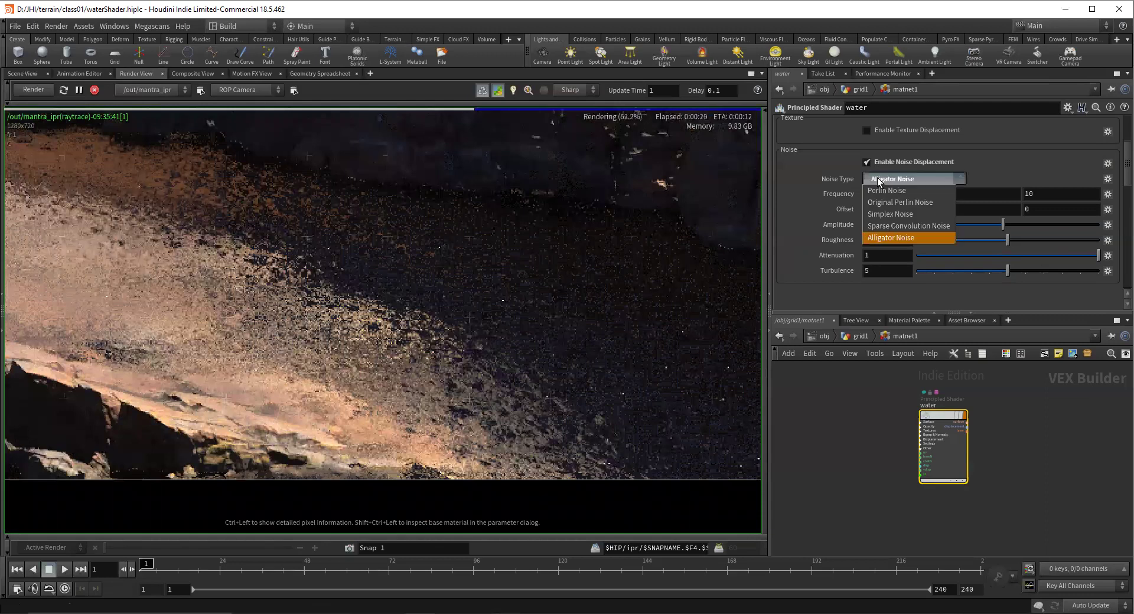
left_click(855, 202)
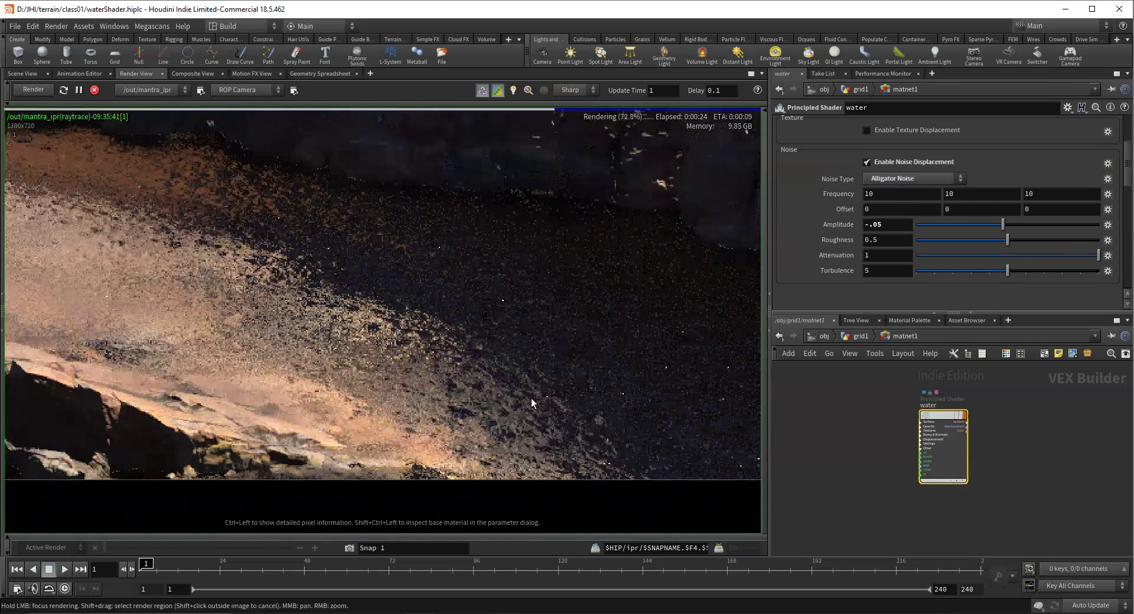
Set the water shader's noise displacement frequency to 1 on all three axes
double_click(906, 195)
type("1")
key("Tab")
type("1")
key("Tab")
type("1")
key("Return")
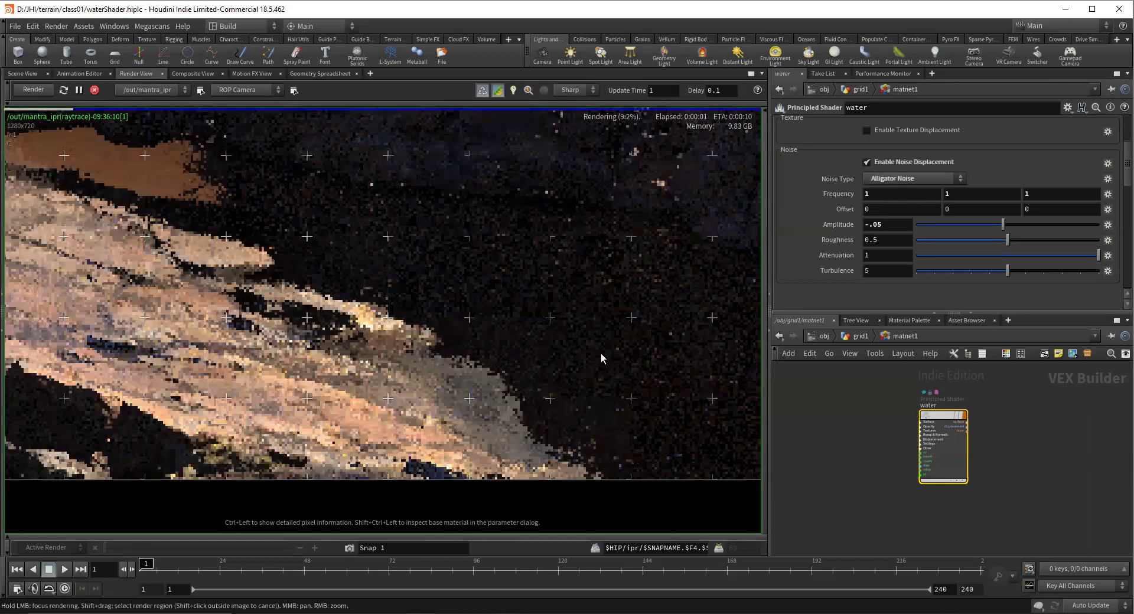
Examine the water ripples around the rocks and along the cliff in the updated render
scroll(586, 350, "down", 3)
scroll(399, 331, "up", 2)
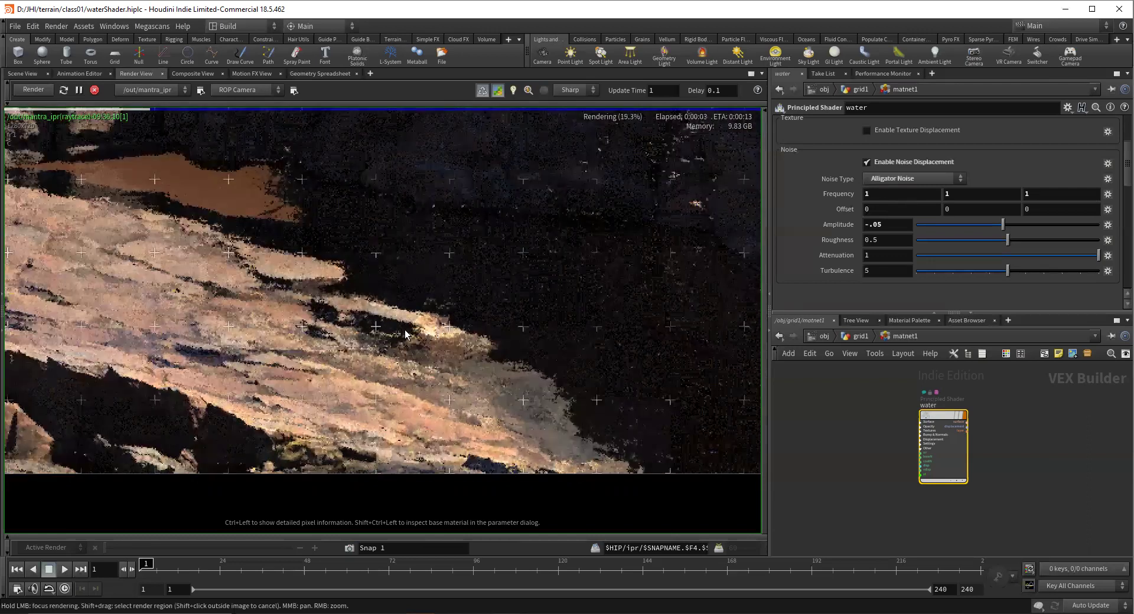
right_click_drag(398, 333, 507, 348)
scroll(505, 343, "down", 1)
middle_click_drag(449, 294, 545, 316)
middle_click_drag(389, 315, 490, 304)
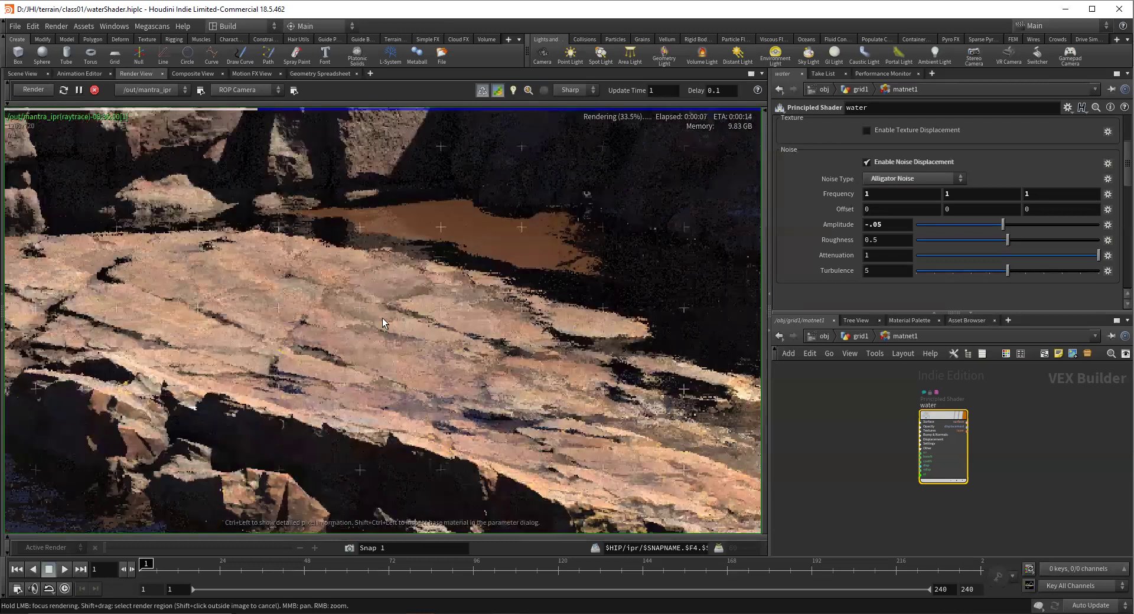
scroll(378, 331, "down", 2)
middle_click_drag(371, 333, 532, 328)
right_click_drag(257, 408, 520, 400)
right_click_drag(352, 431, 582, 398)
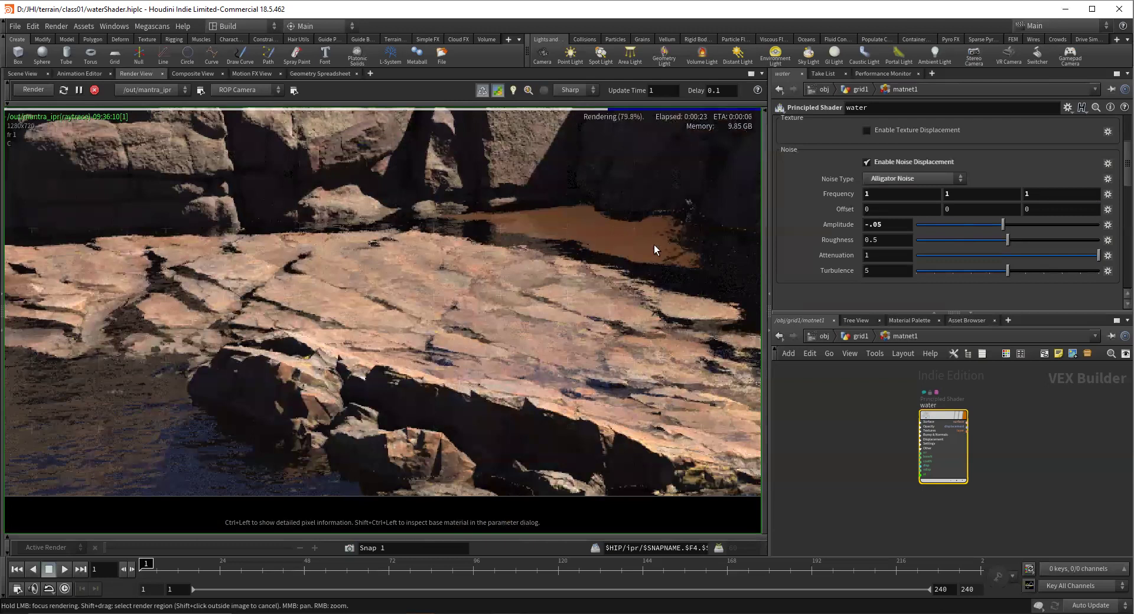
right_click_drag(541, 251, 441, 254)
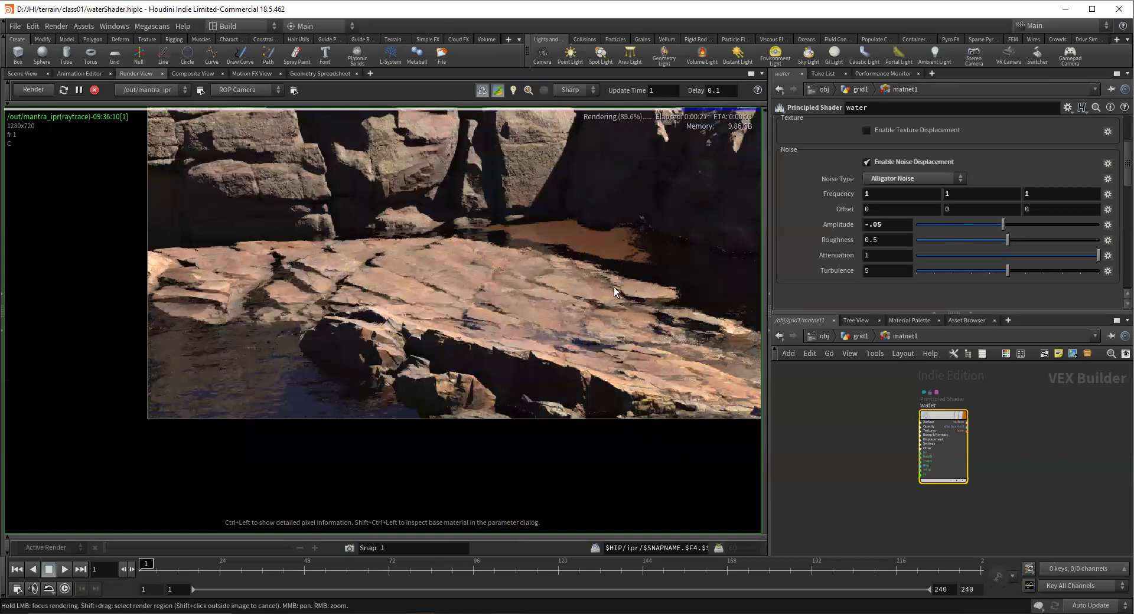
scroll(648, 311, "up", 1)
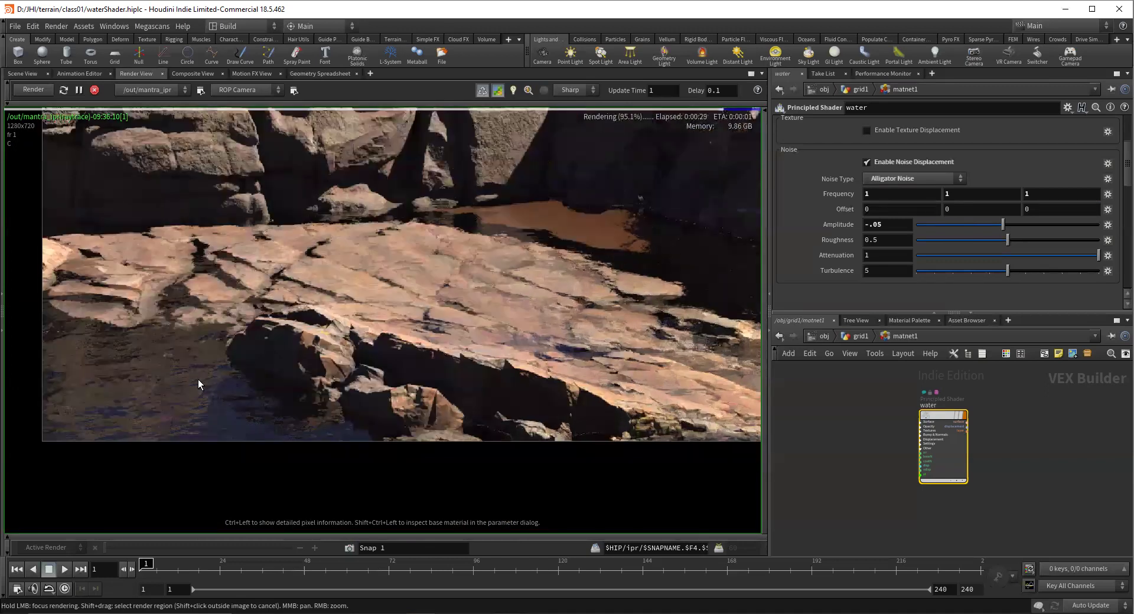
scroll(355, 347, "down", 2)
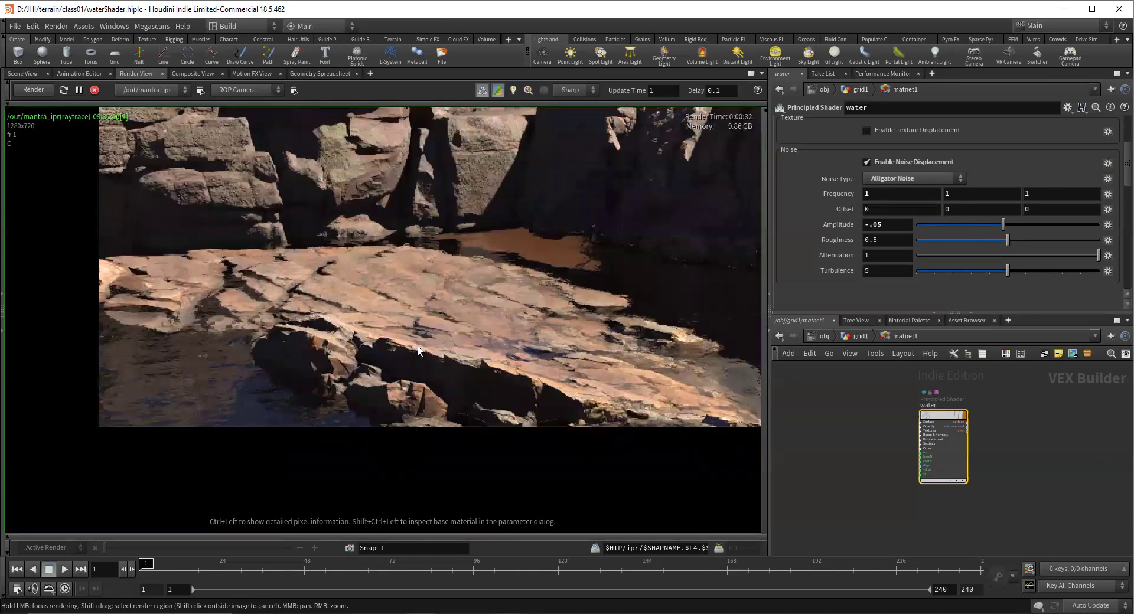
scroll(367, 345, "down", 2)
scroll(502, 323, "down", 1)
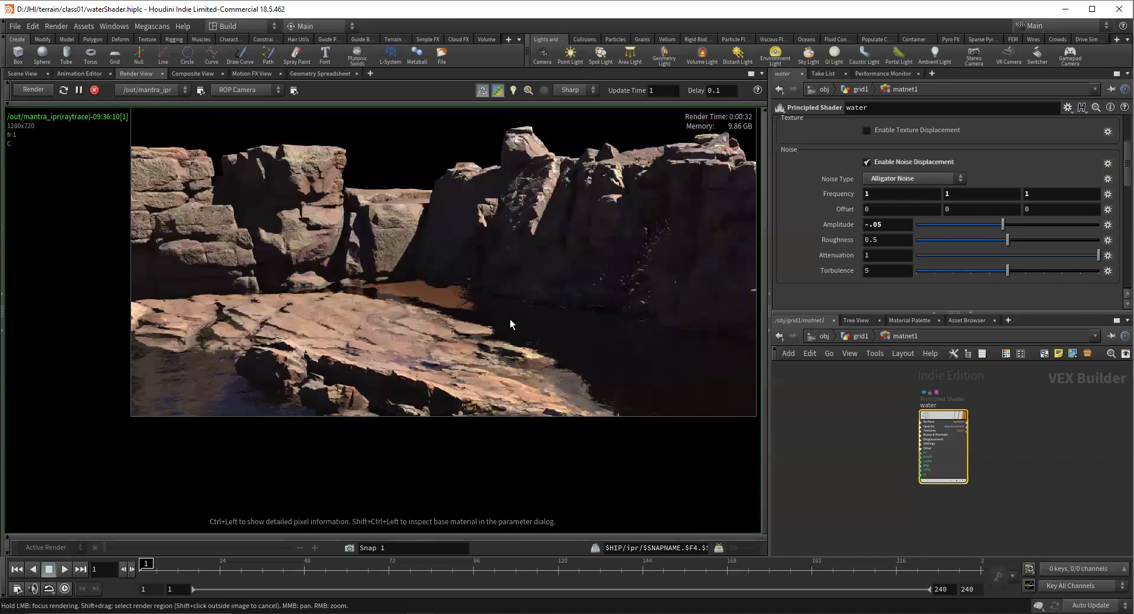
scroll(410, 363, "up", 1)
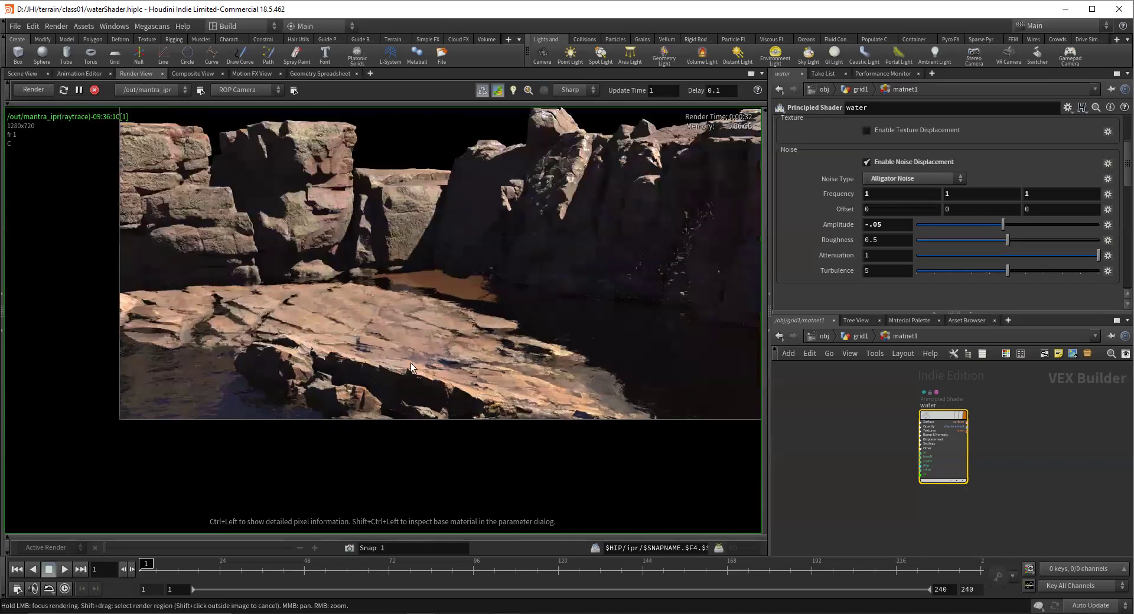
scroll(437, 364, "up", 1)
scroll(489, 296, "up", 1)
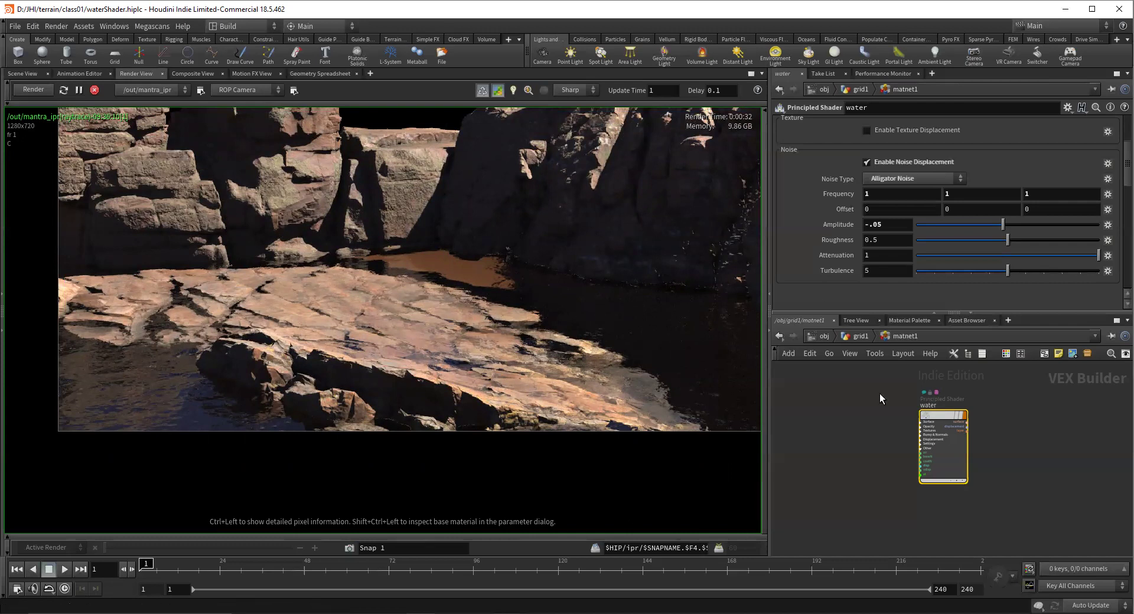
Review the water shader's displacement and opacity settings and show the transparency settings of its surface
scroll(850, 183, "up", 4)
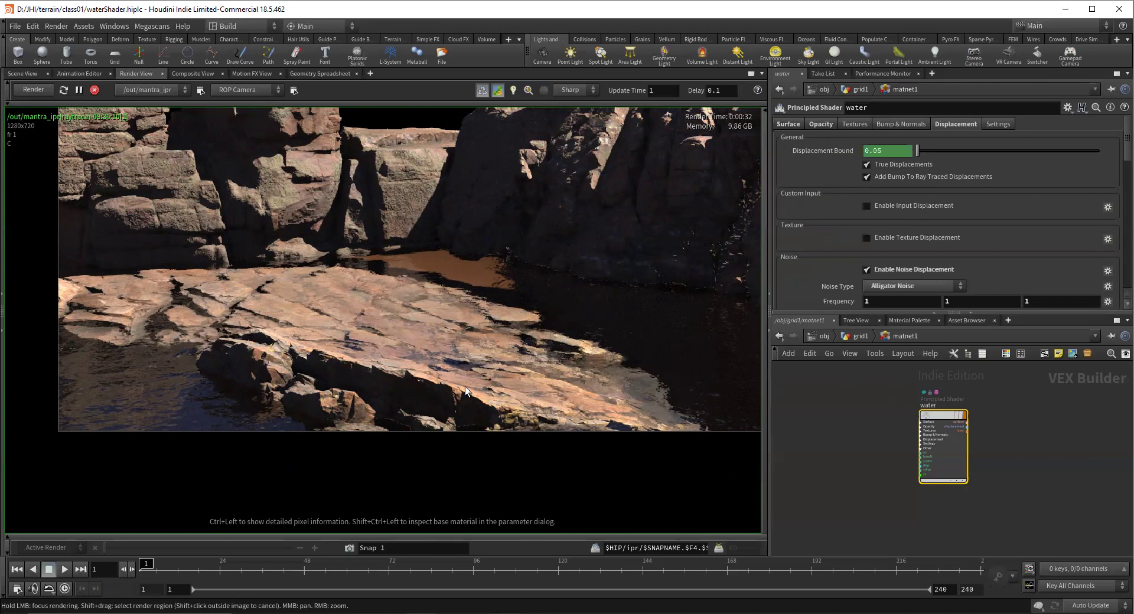
left_click(816, 126)
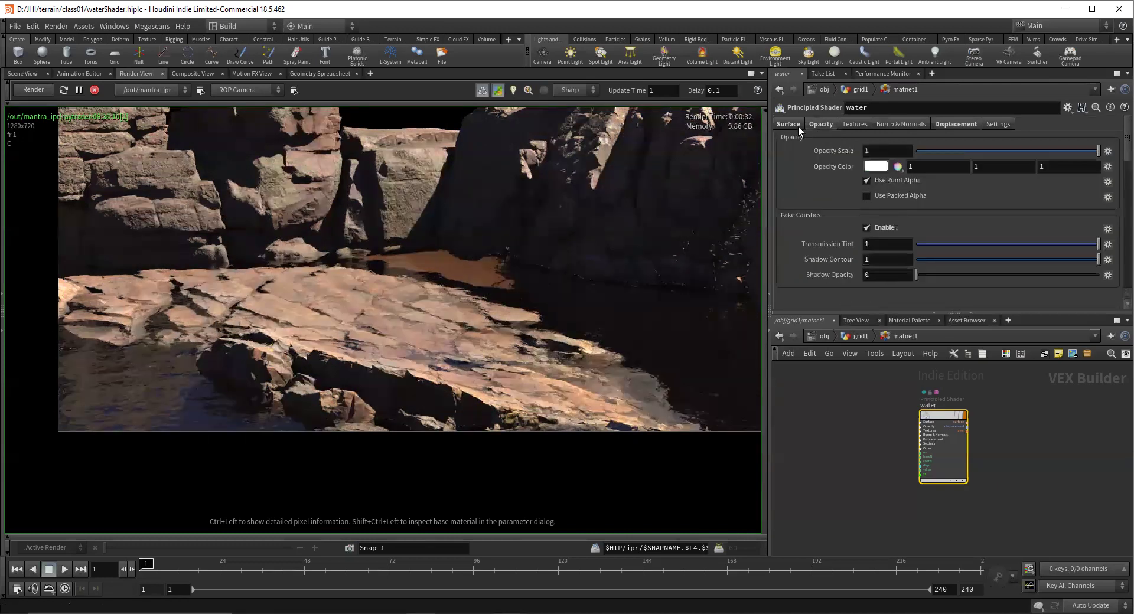
left_click(795, 125)
scroll(820, 229, "down", 4)
scroll(821, 230, "down", 6)
scroll(822, 242, "up", 1)
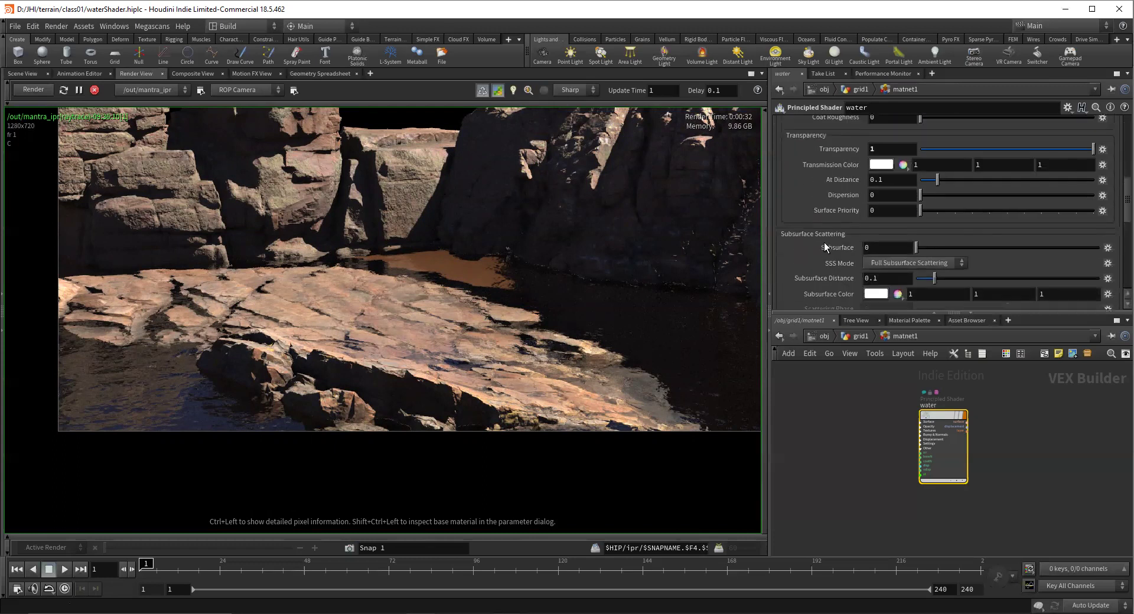
scroll(824, 242, "down", 5)
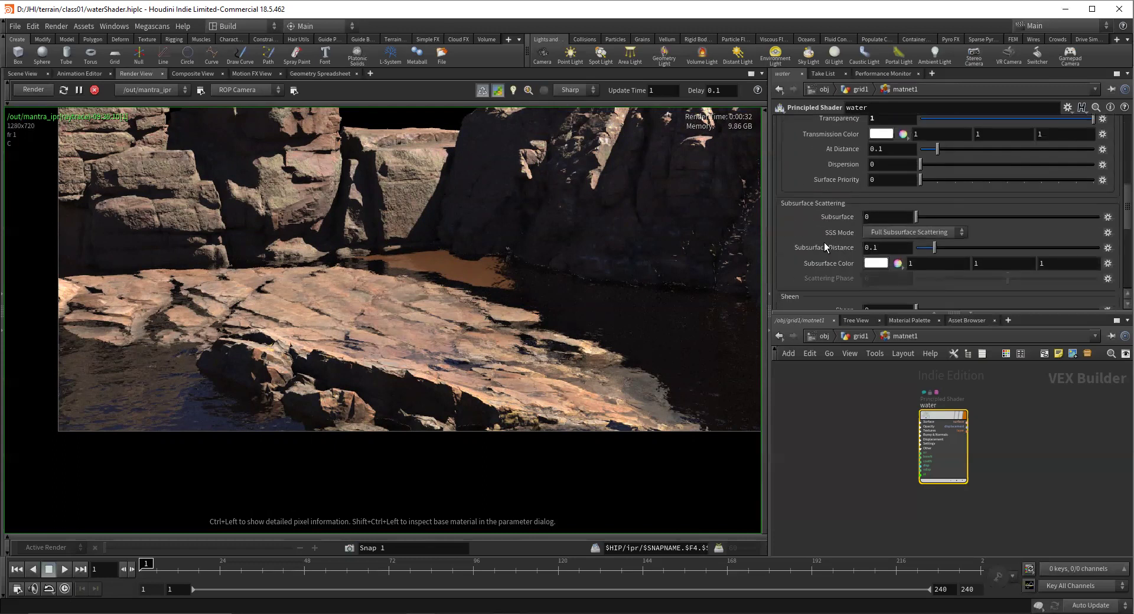
scroll(824, 243, "up", 7)
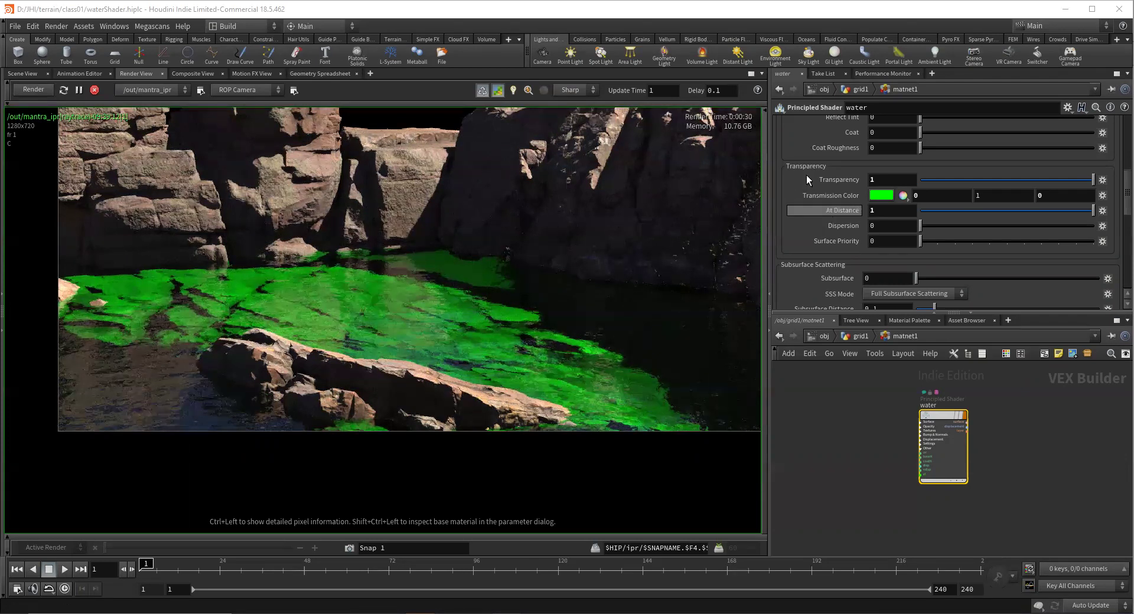
Change the water shader's Transmission Color to a dark green with RGB 0.067076, 0.164, 0.034768
left_click(887, 196)
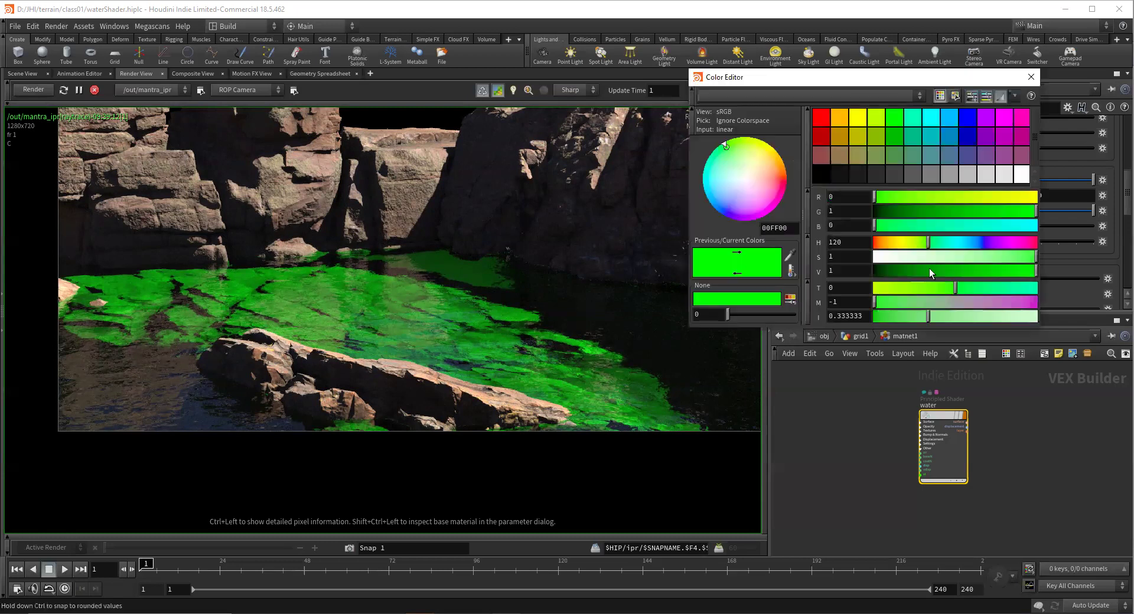
left_click_drag(987, 258, 958, 267)
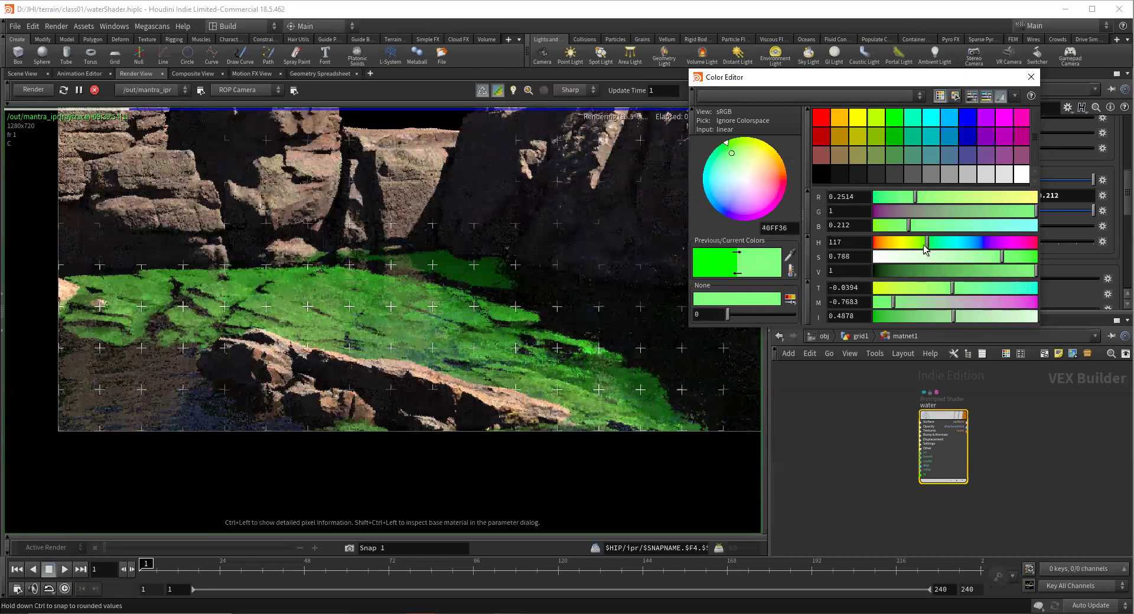
left_click_drag(924, 245, 922, 245)
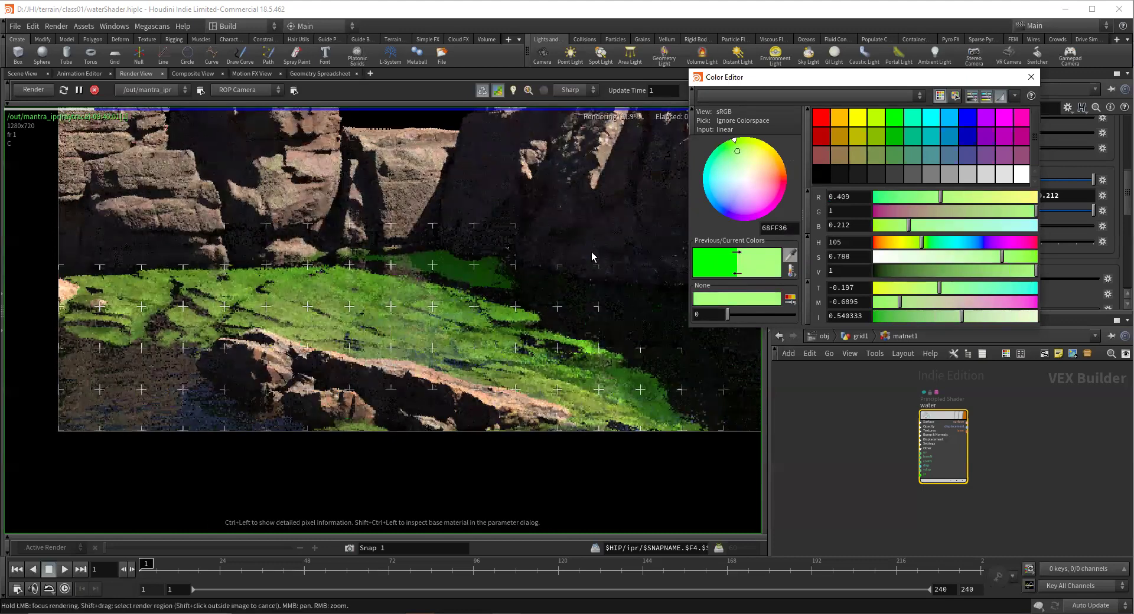
left_click(938, 271)
left_click_drag(932, 273, 920, 272)
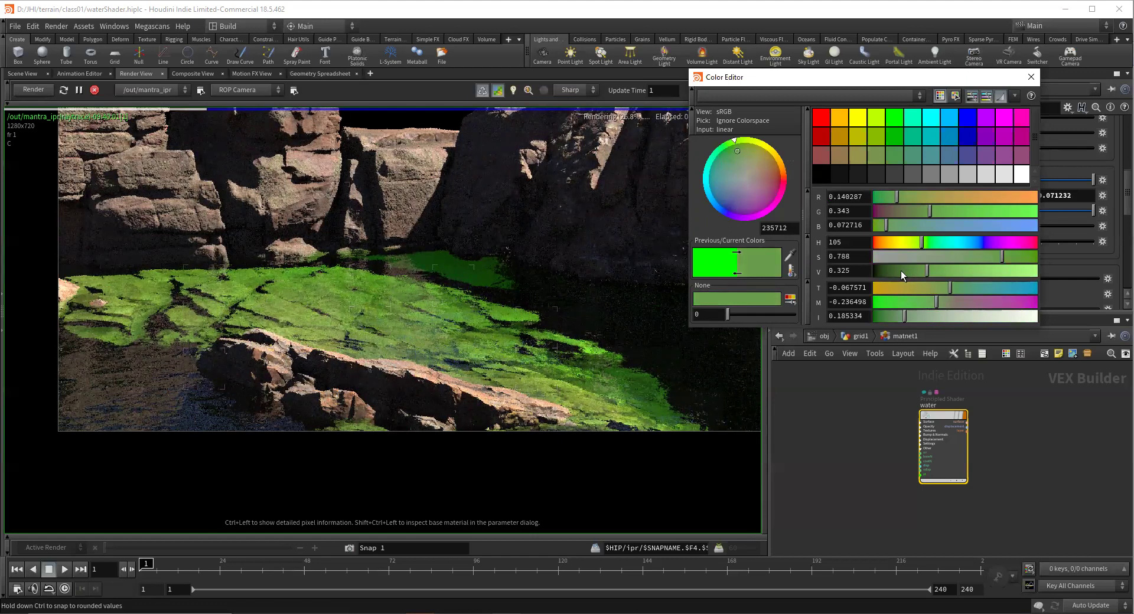
left_click(898, 270)
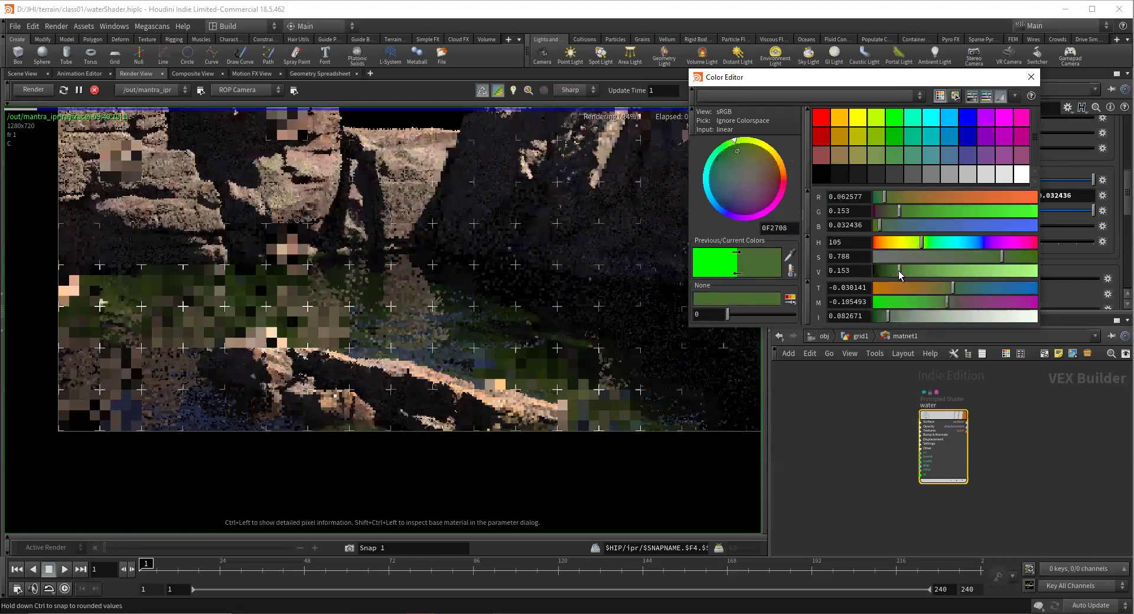
left_click(902, 271)
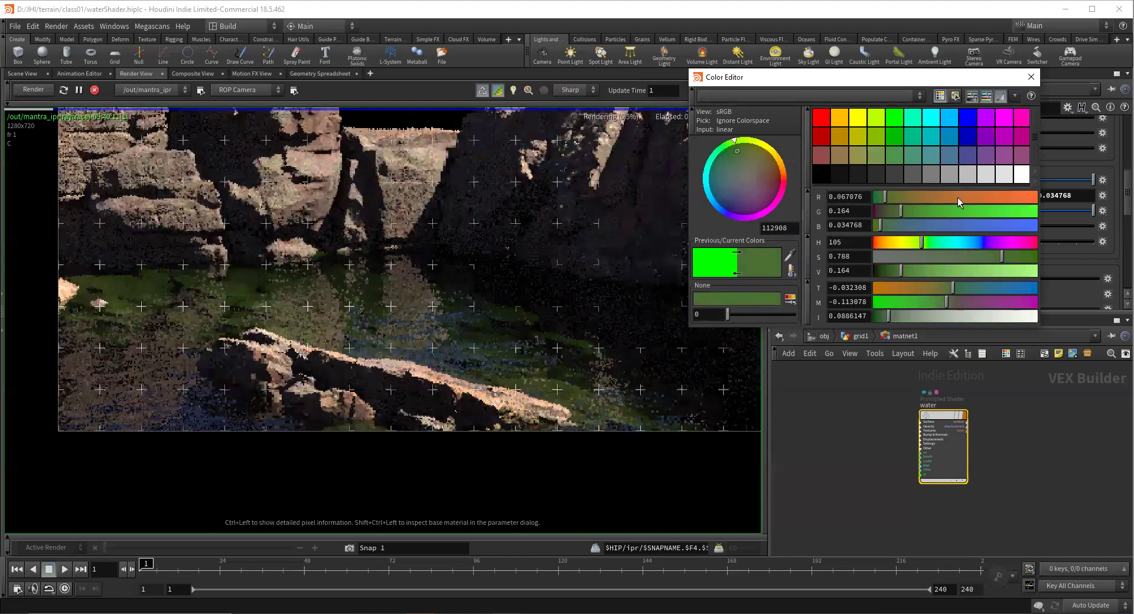
left_click(1022, 81)
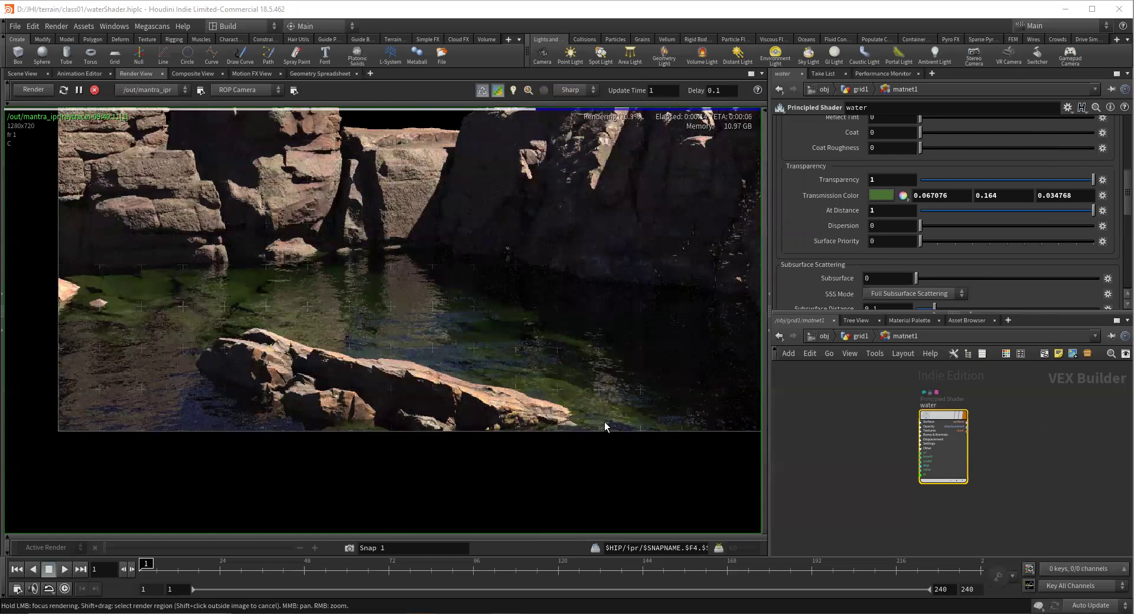
Examine the tinted water around the foreground rock and along the cliff in the updated render
scroll(592, 402, "down", 4)
scroll(522, 382, "up", 3)
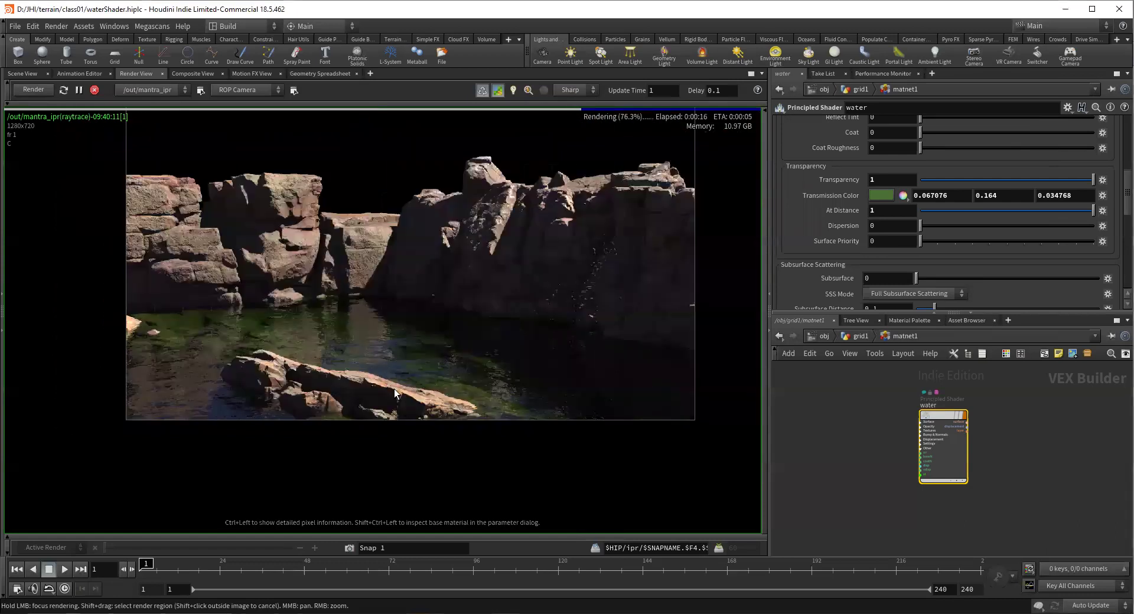
middle_click_drag(399, 377, 395, 387)
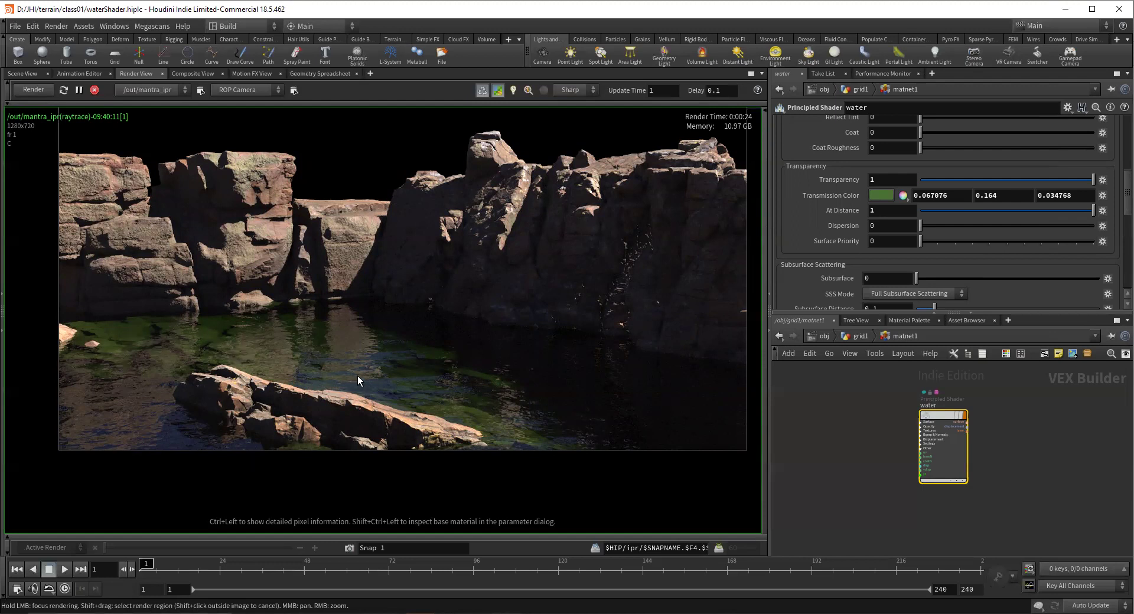
scroll(491, 368, "down", 1)
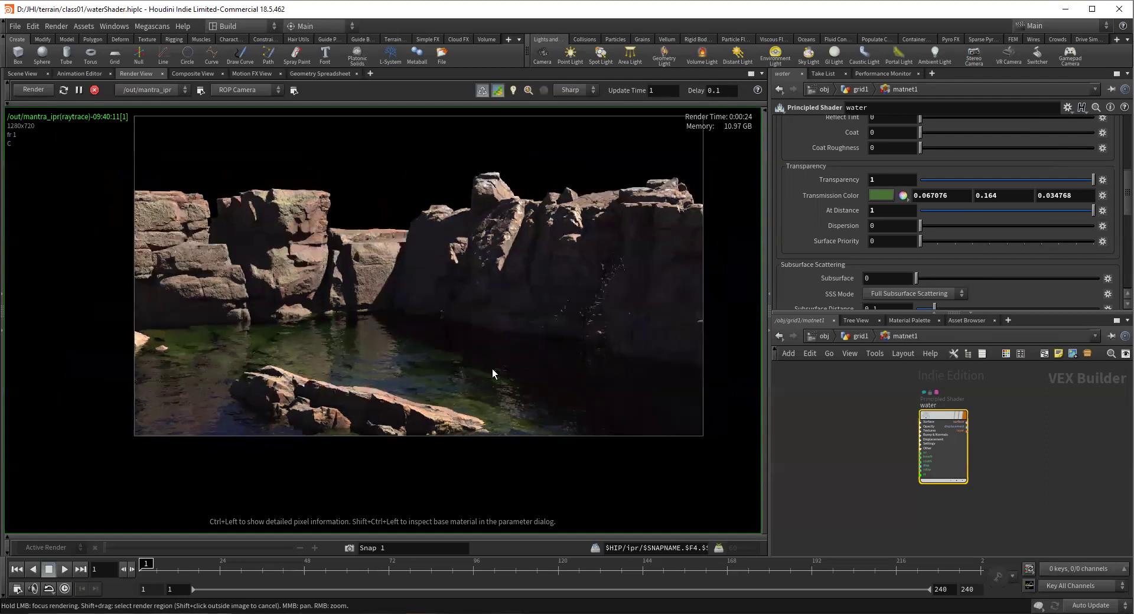
middle_click_drag(518, 365, 486, 365)
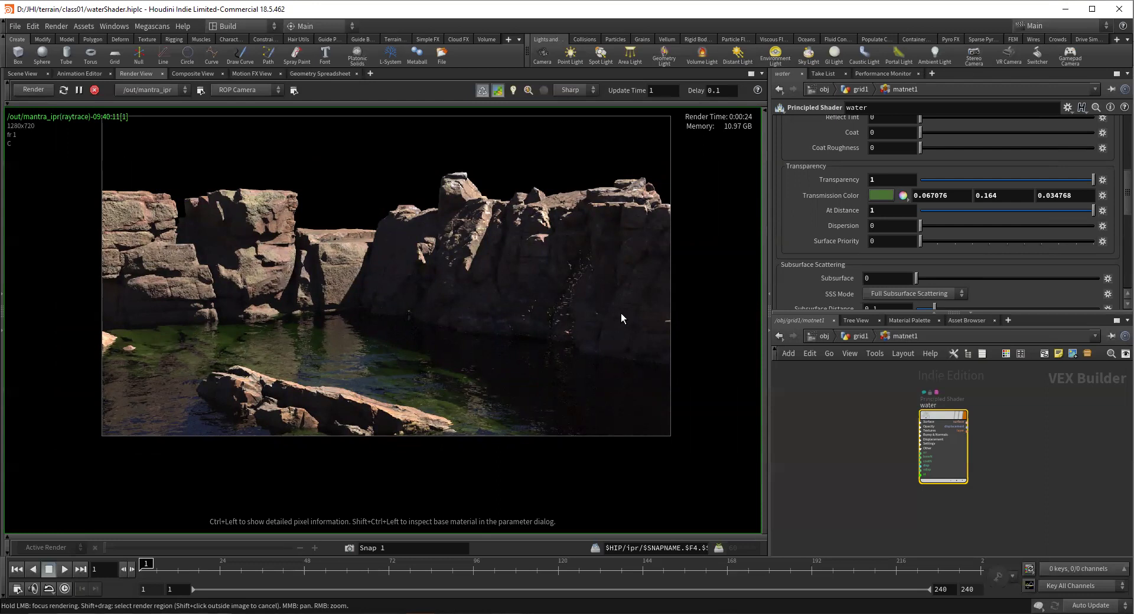
scroll(393, 413, "up", 3)
scroll(392, 413, "down", 1)
middle_click_drag(369, 364, 435, 380)
scroll(292, 385, "up", 3)
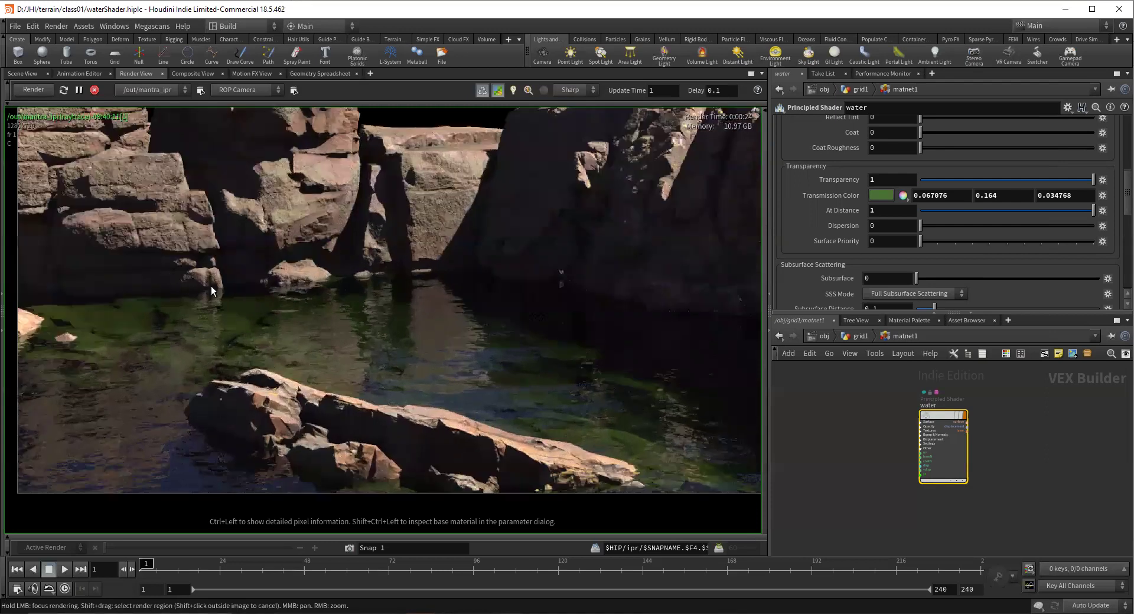
scroll(352, 286, "up", 1)
middle_click_drag(437, 332, 335, 329)
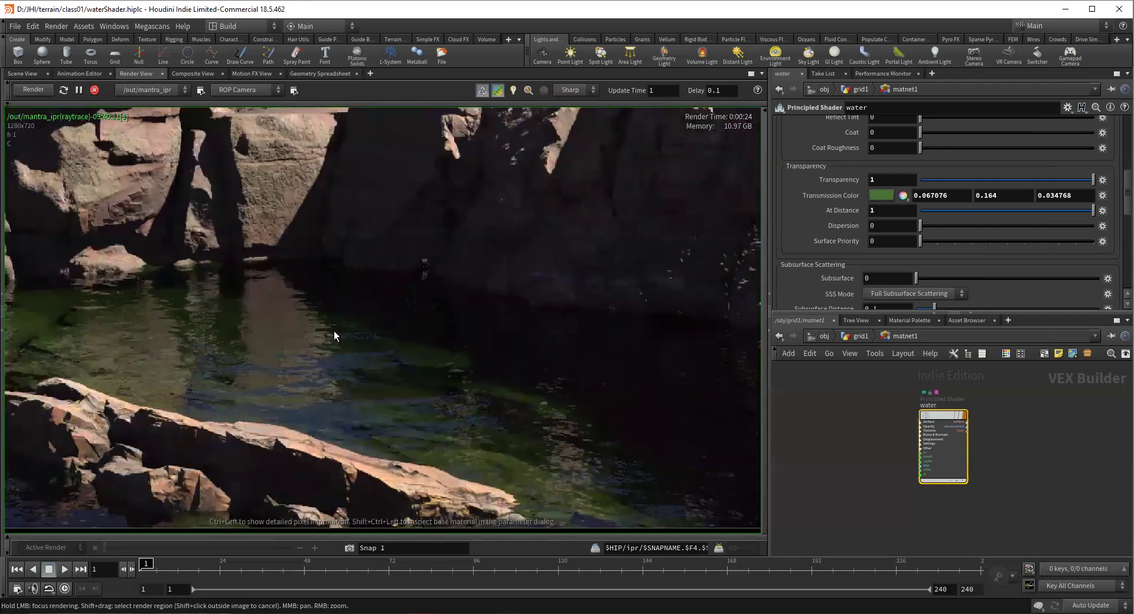
scroll(423, 367, "down", 2)
middle_click_drag(407, 347, 480, 334)
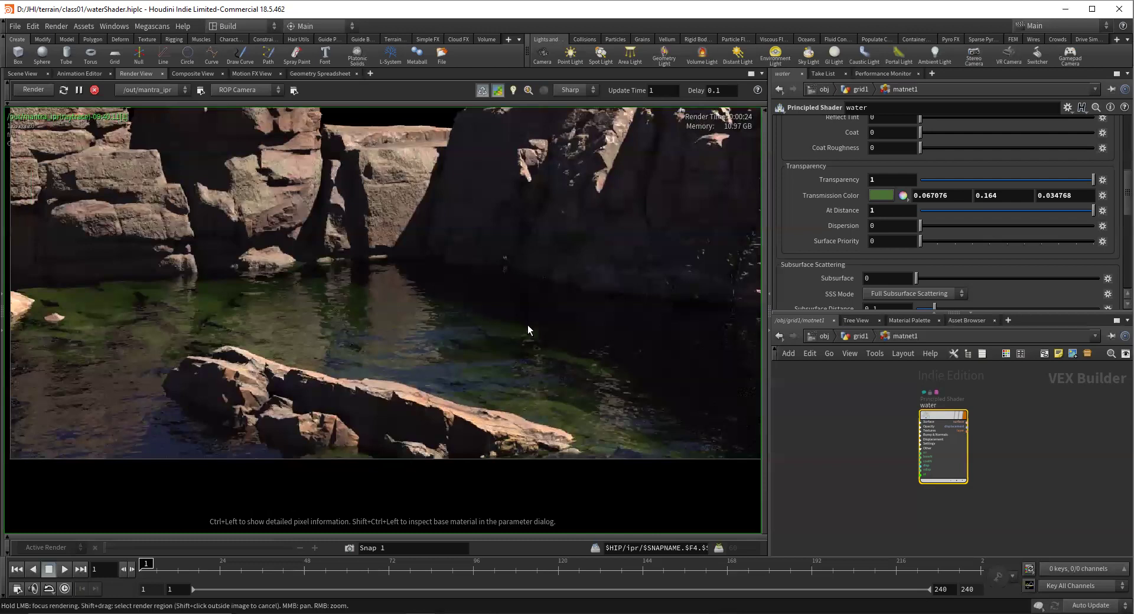
scroll(506, 346, "down", 2)
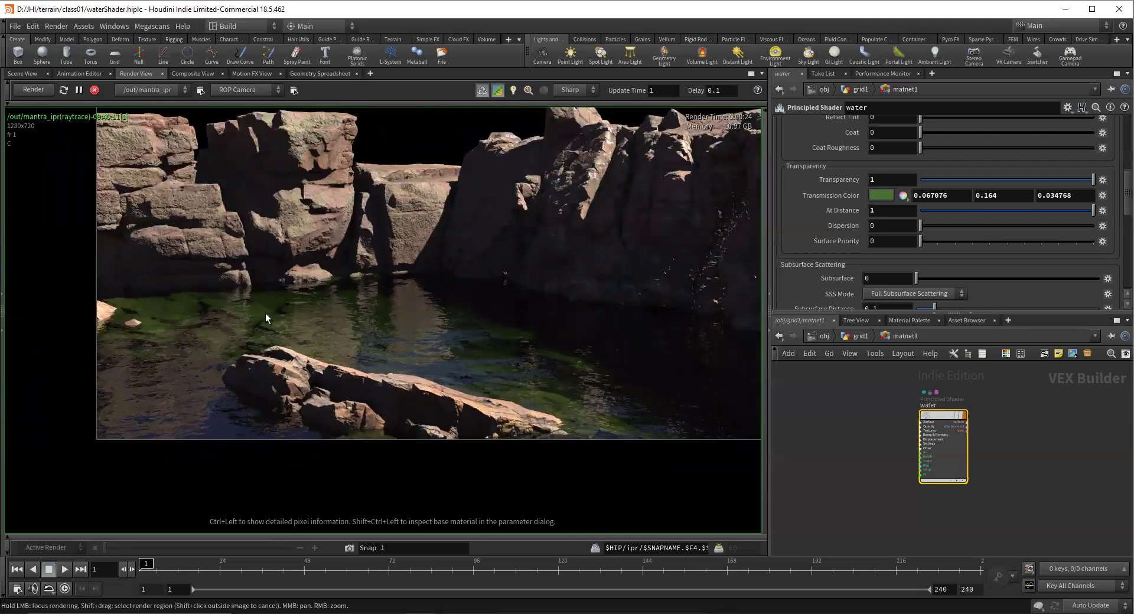
Expand the water shader node's Surface inputs and add a Global Variables node to the material network
scroll(942, 411, "up", 3)
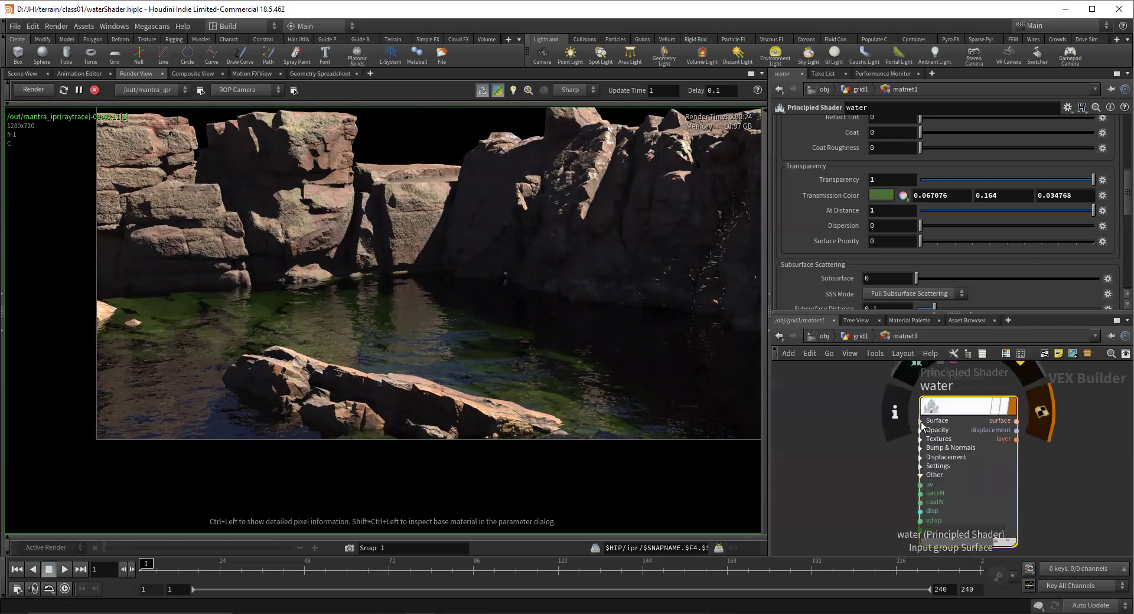
middle_click_drag(883, 456, 932, 443)
scroll(933, 444, "down", 2)
scroll(977, 463, "up", 2)
middle_click_drag(792, 438, 916, 457)
scroll(916, 456, "down", 1)
scroll(916, 456, "down", 2)
key("Tab")
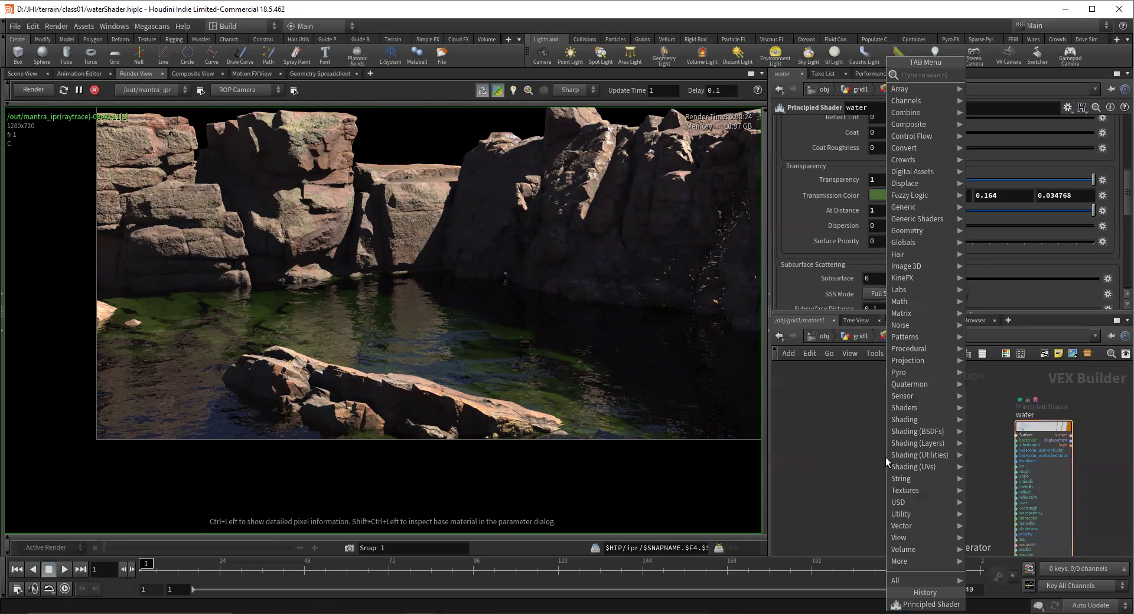
type("g")
key("Return")
left_click(862, 447)
left_click_drag(860, 444, 776, 437)
Add a Turbulent Noise node and connect the Global Variables P output to its pos input
key("Tab")
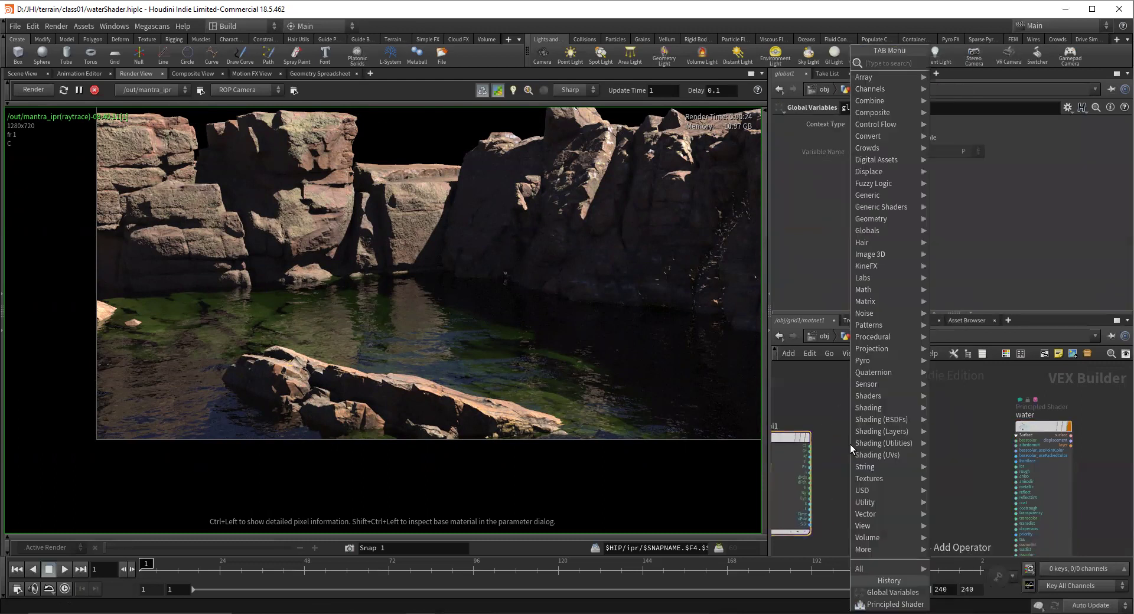
type("tur")
key("Return")
left_click(850, 444)
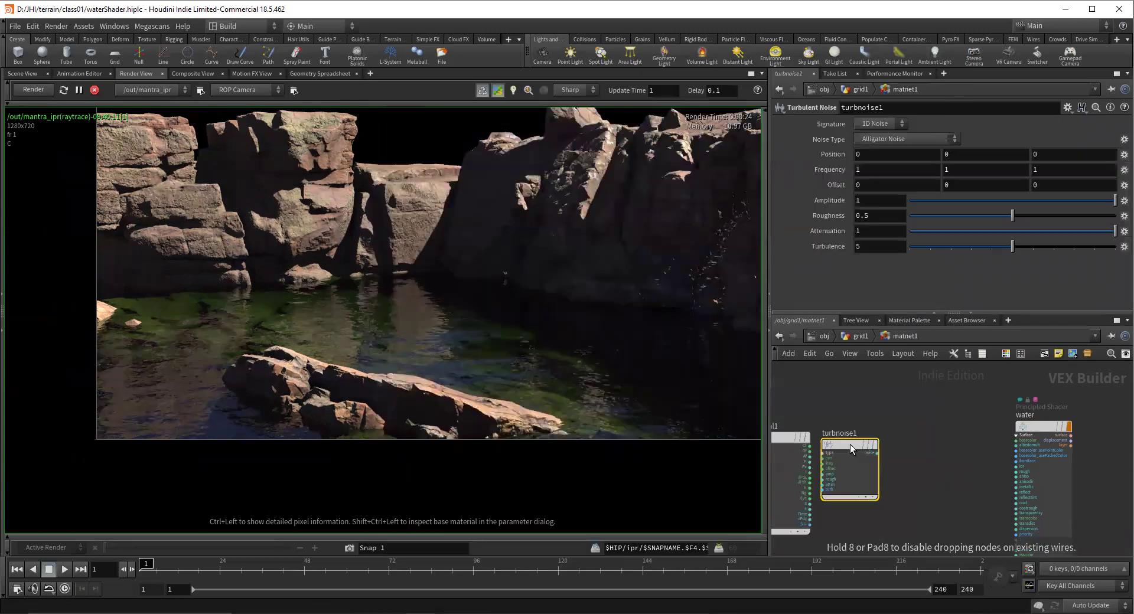
scroll(799, 466, "up", 3)
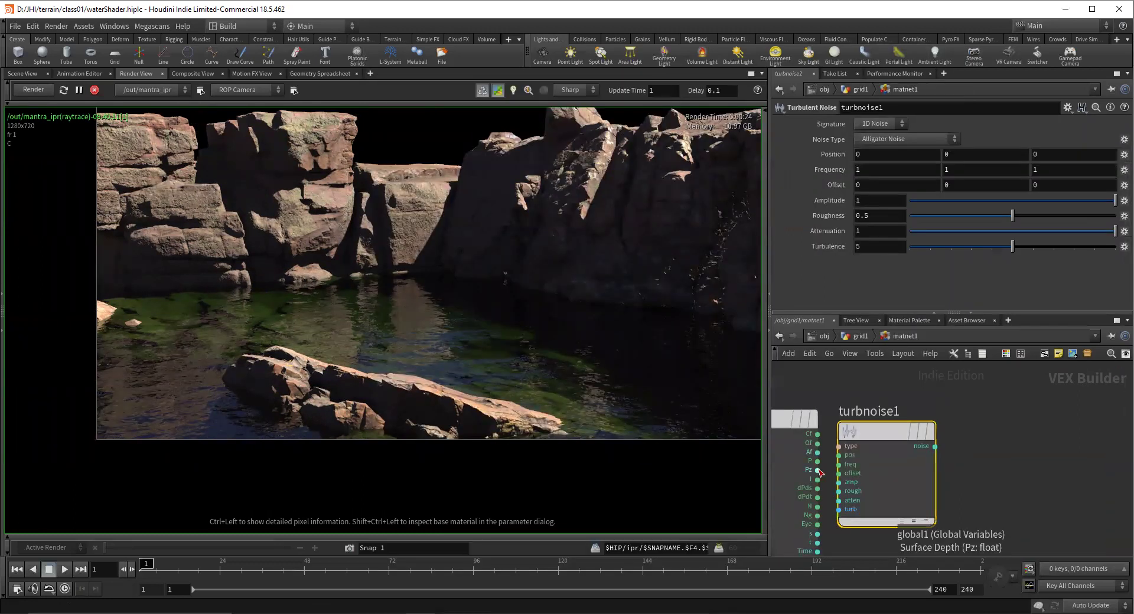
left_click_drag(817, 461, 839, 455)
Add a Fit Range node between the noise and the water shader, and connect the noise output to its val input
middle_click_drag(1023, 494, 887, 459)
key("Tab")
type("f")
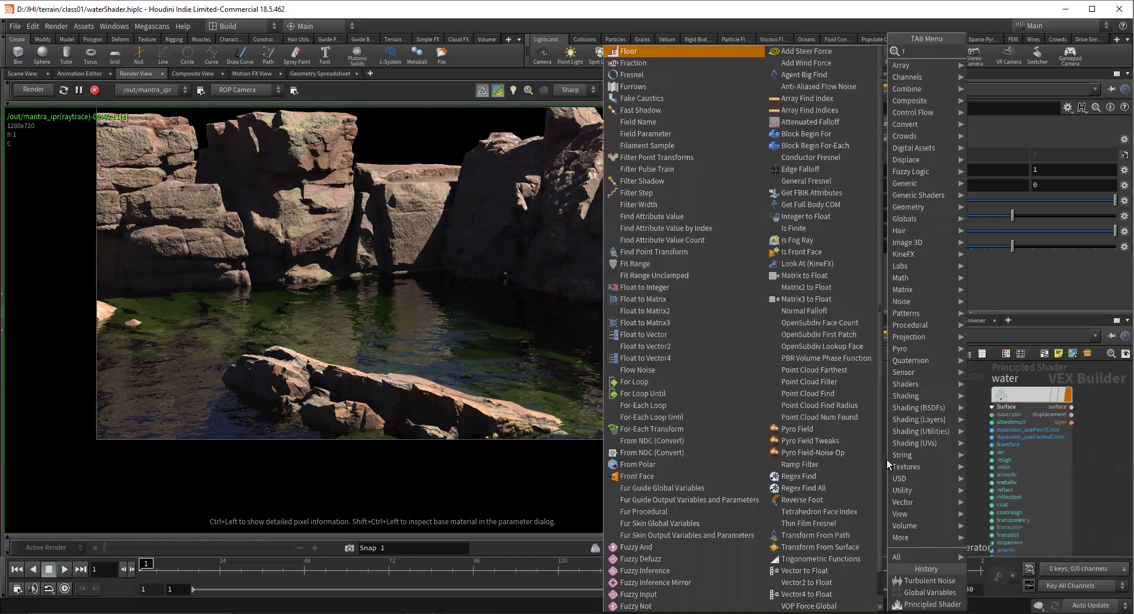
type("it")
key("Return")
left_click(890, 458)
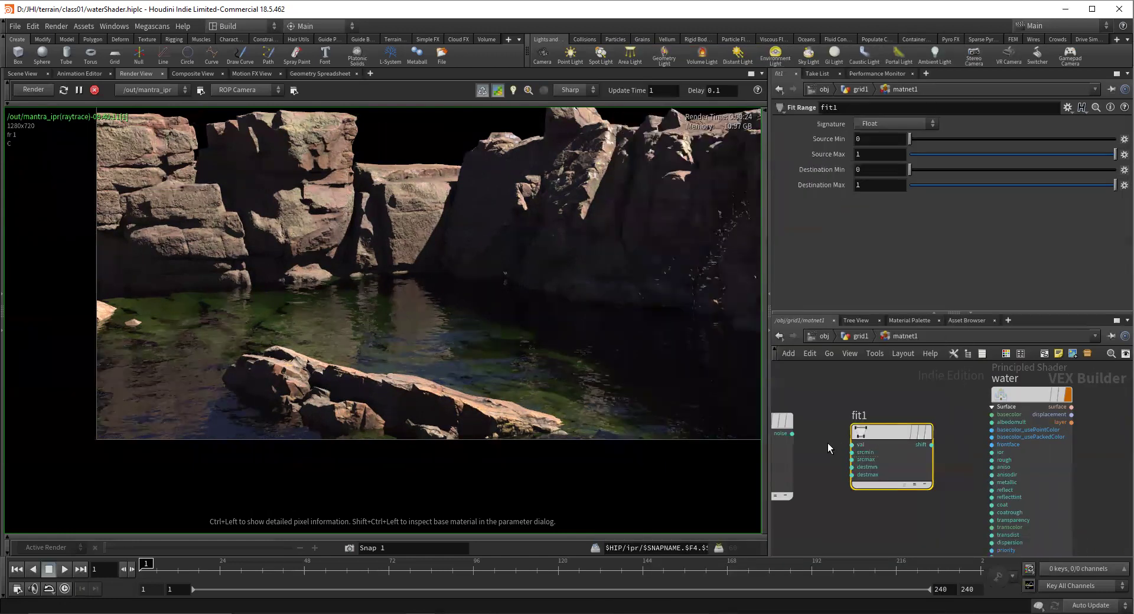
left_click_drag(792, 434, 845, 449)
left_click(846, 448)
Connect the Fit Range node's shift output to the water shader's rough input
middle_click_drag(957, 474, 934, 469)
left_click(964, 445)
left_click(866, 451)
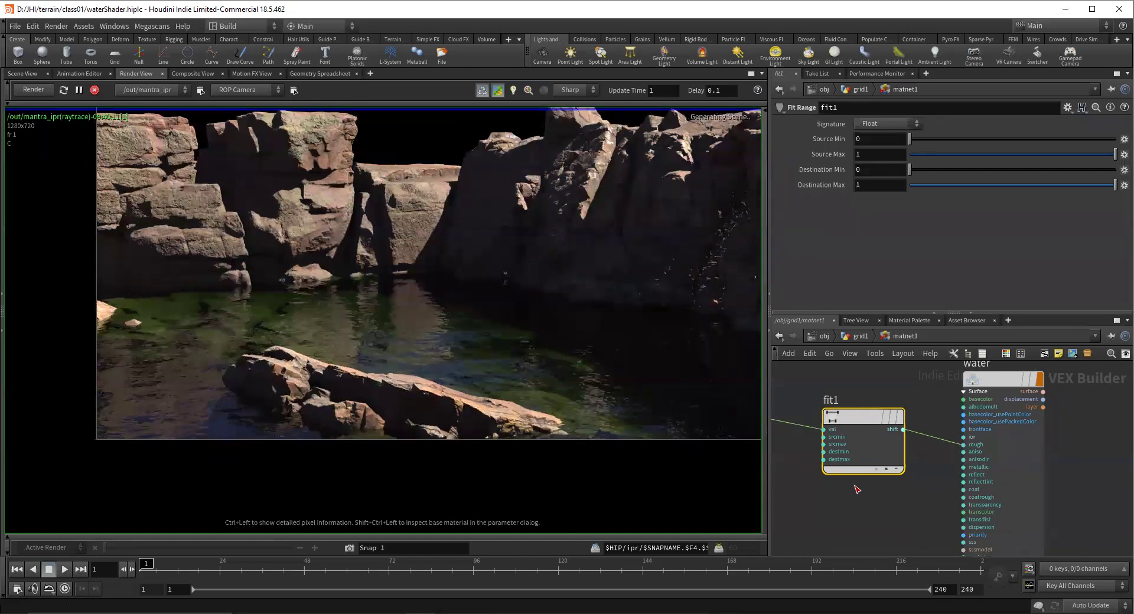
scroll(855, 486, "down", 2)
middle_click_drag(855, 486, 884, 491)
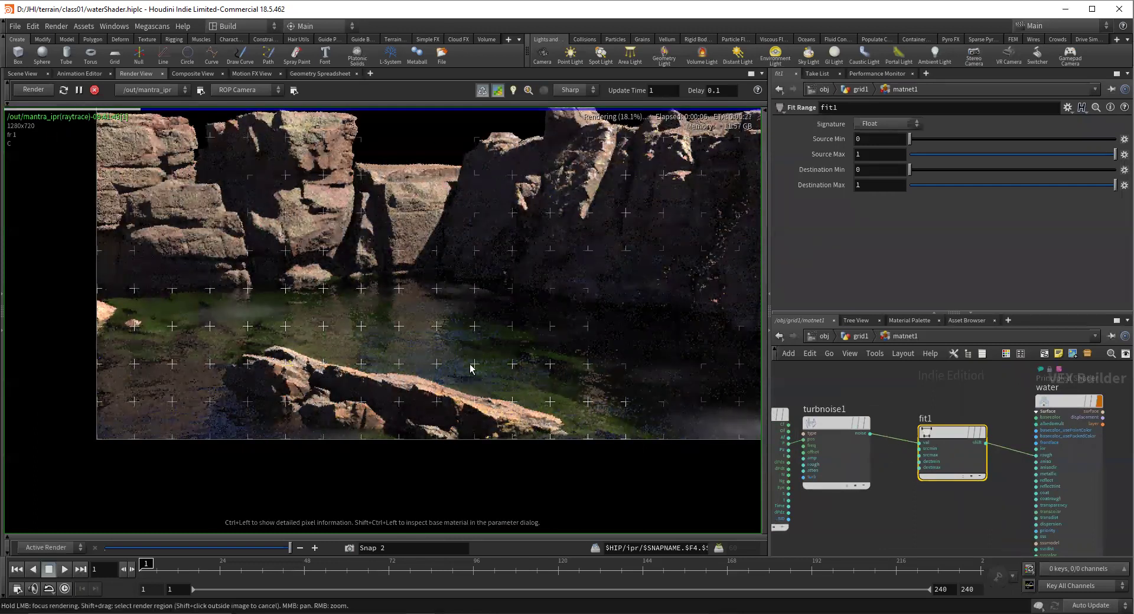
Check the water shader's specular Roughness parameter and the image planes available in the render view
left_click_drag(1011, 380, 1084, 436)
scroll(878, 148, "up", 10)
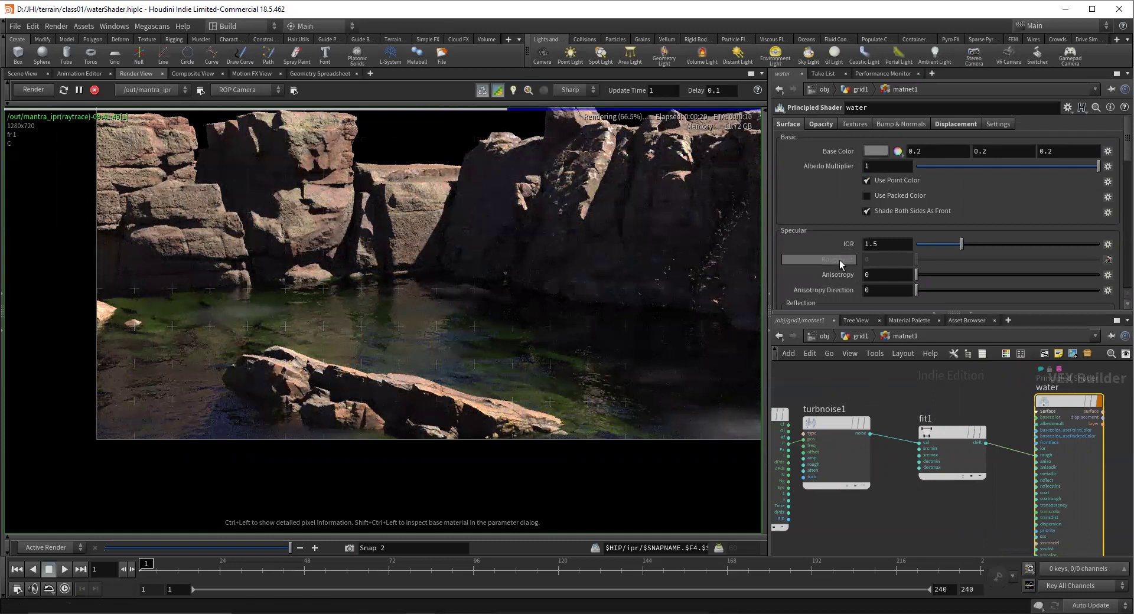
scroll(839, 260, "down", 2)
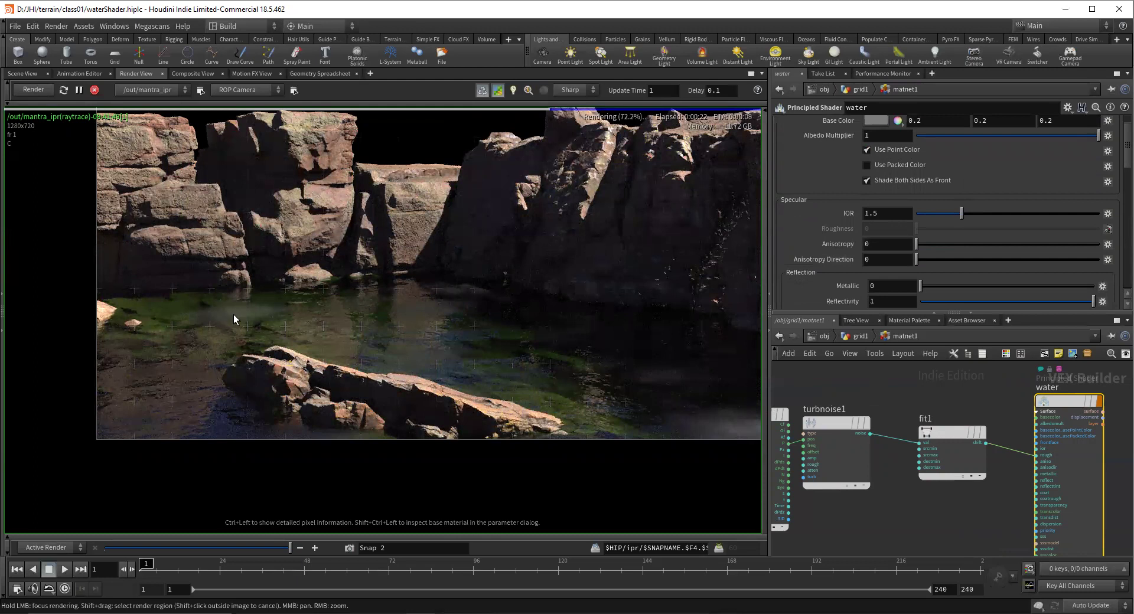
left_click(136, 109)
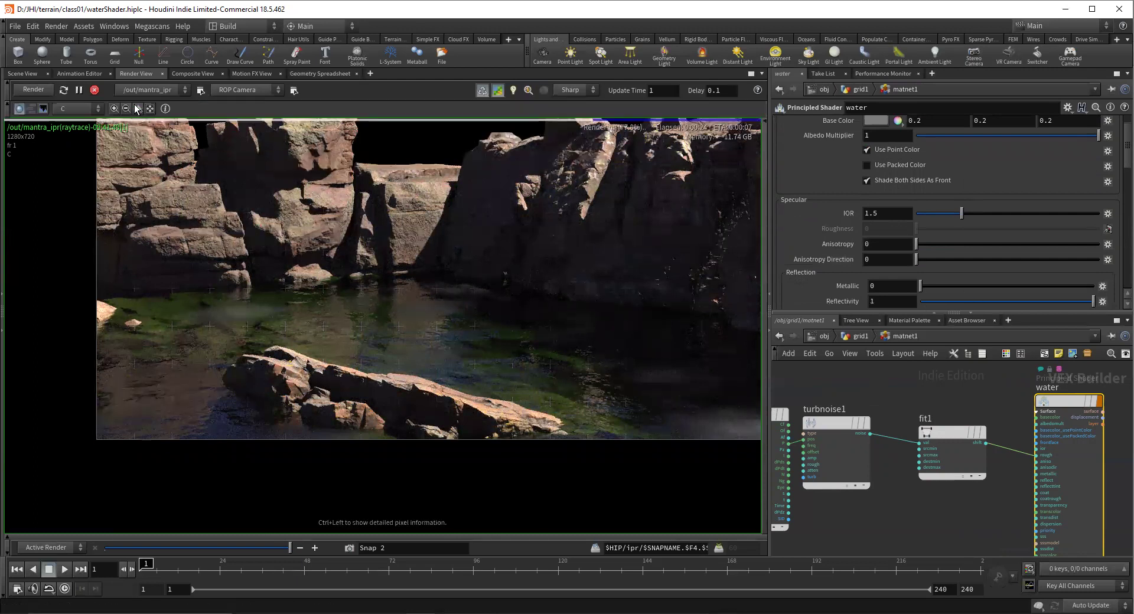
left_click(82, 110)
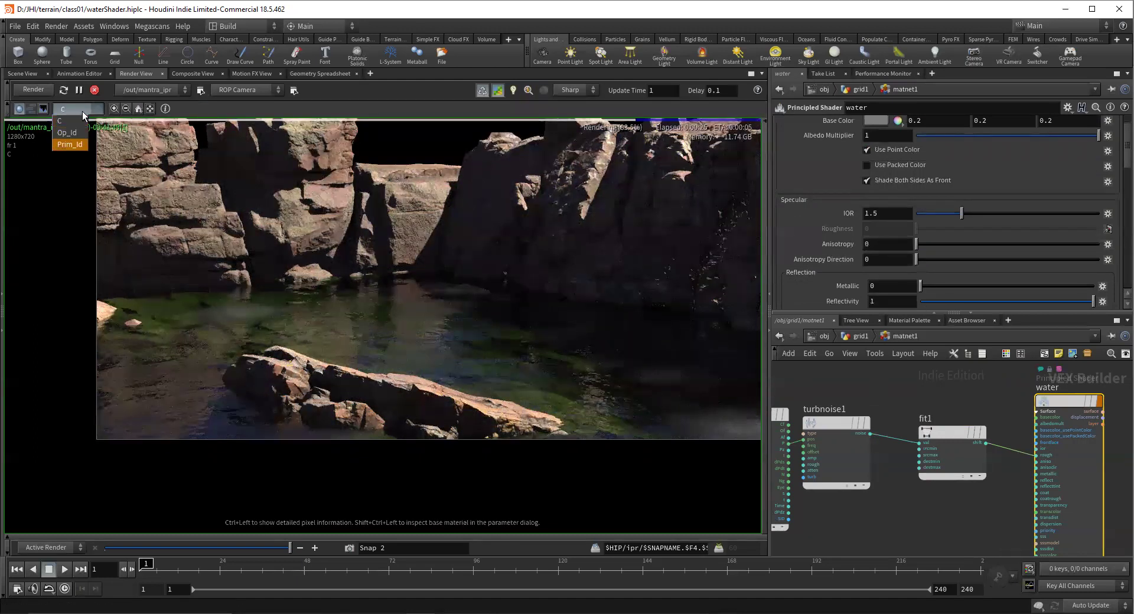
left_click(707, 481)
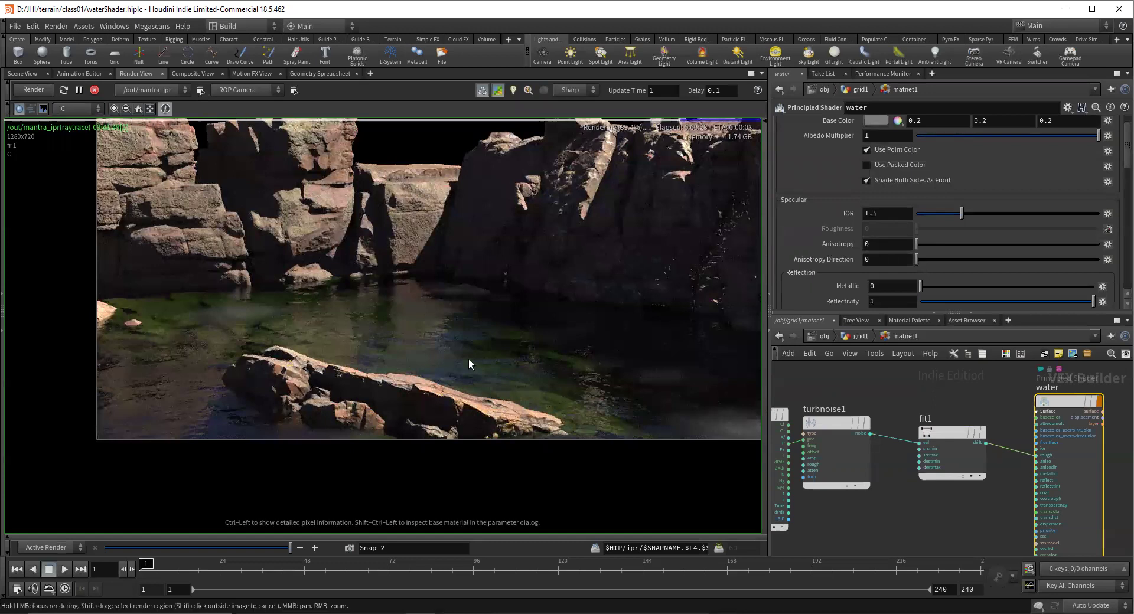
Change the Turbulent Noise node's noise type to Simplex Noise
middle_click_drag(897, 493, 969, 466)
left_click(905, 399)
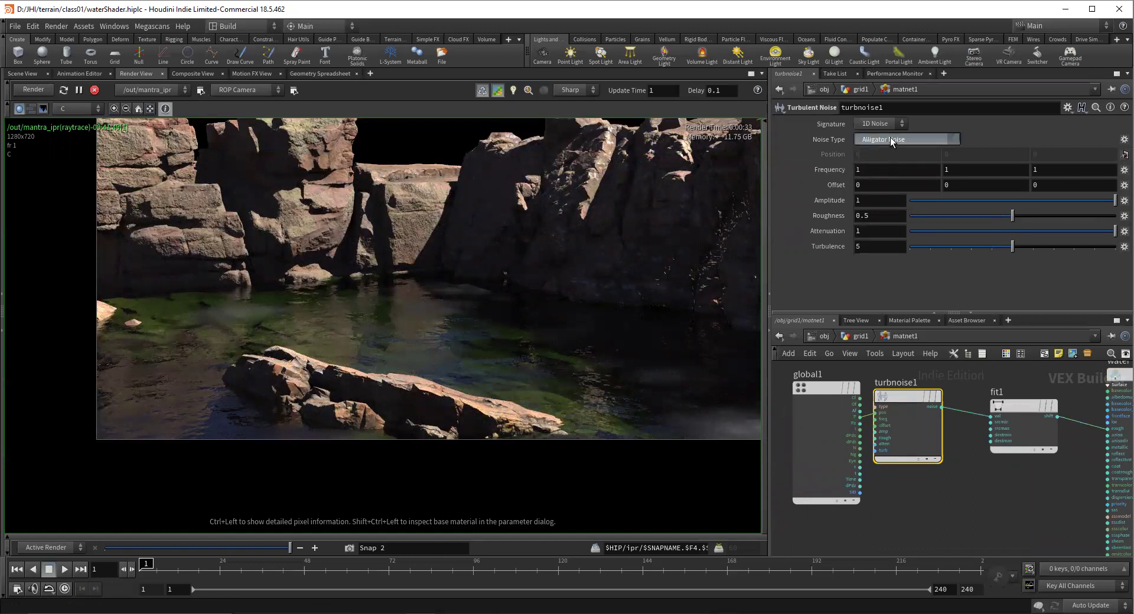
left_click(889, 142)
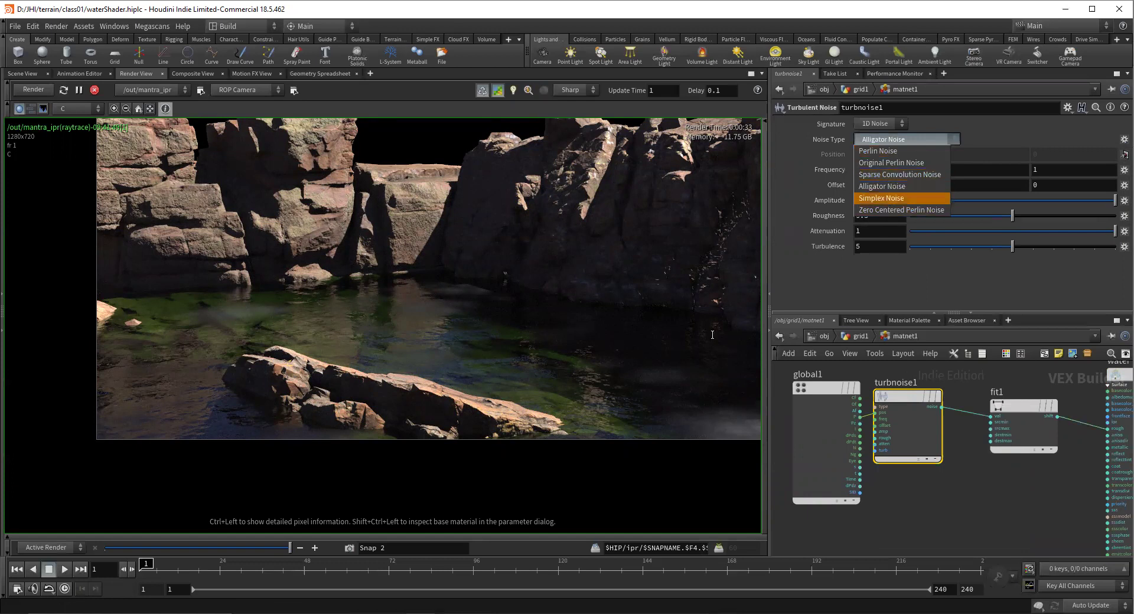
key("Return")
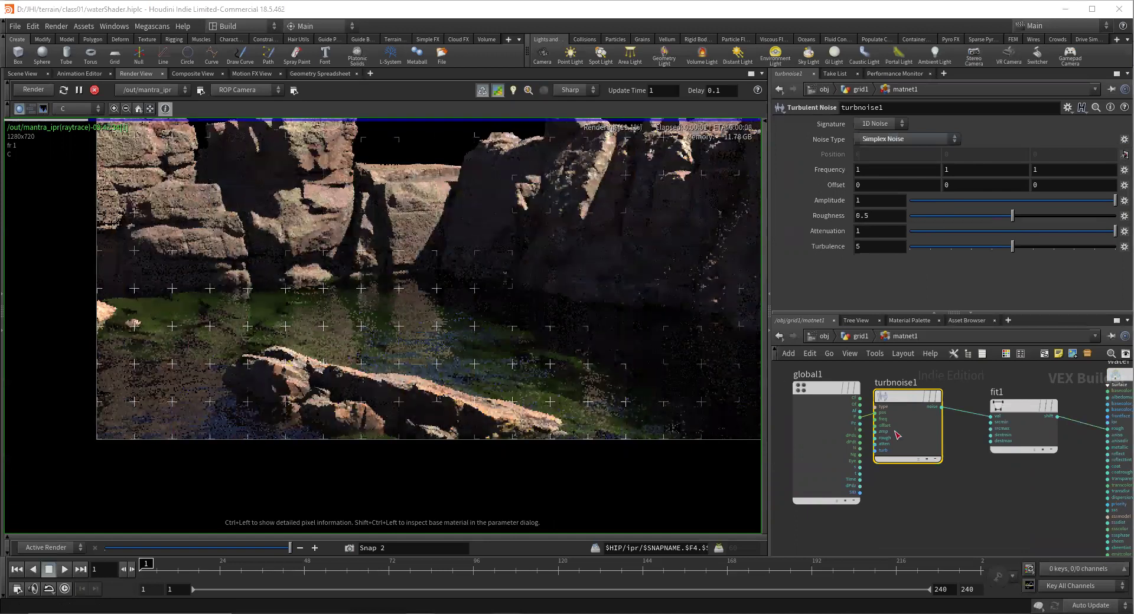
Set the Fit Range node's Source Min to -0.5 and Source Max to 0.5
middle_click_drag(1000, 498, 923, 506)
left_click(945, 437)
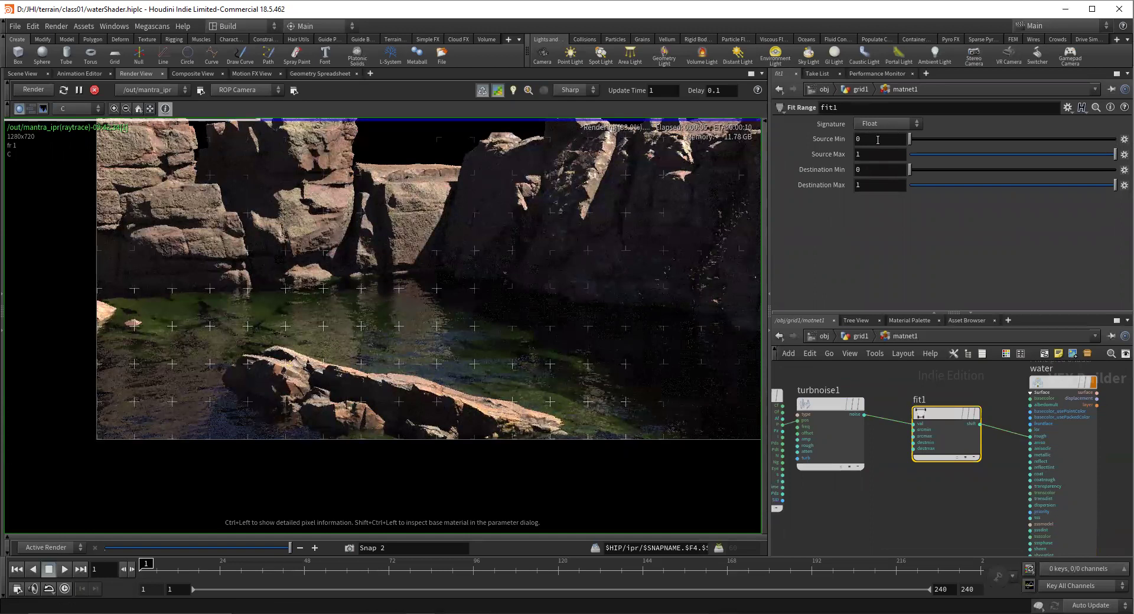
left_click(885, 141)
double_click(885, 141)
type("-.5")
key("Tab")
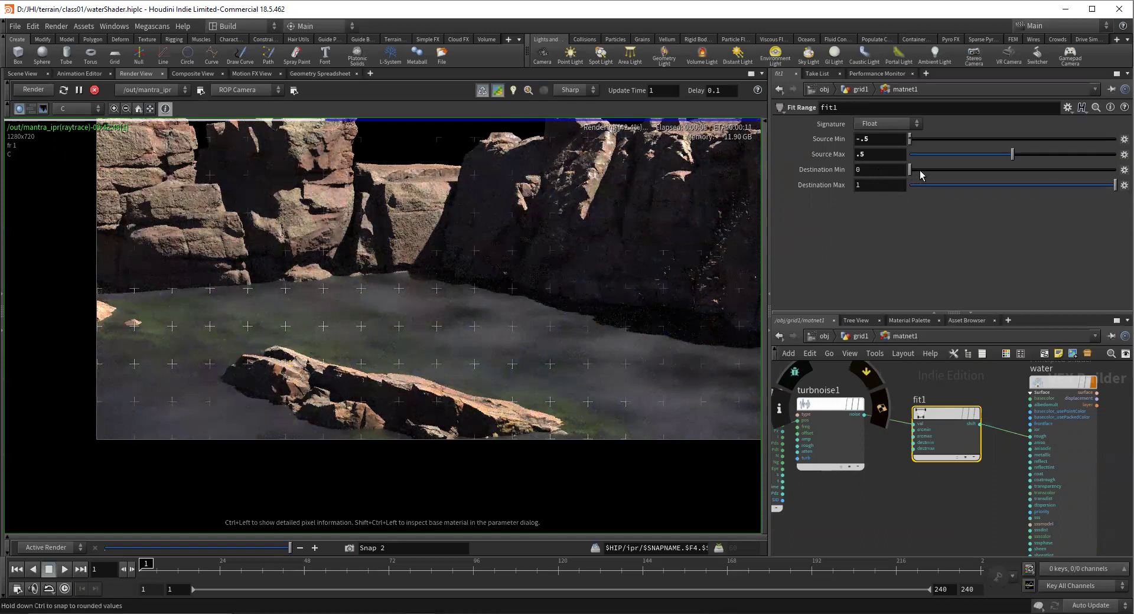
Try a Destination Min of 0.175, a Destination Max of 0.572 and a slightly positive Source Min on the Fit Range node
left_click_drag(920, 173, 950, 179)
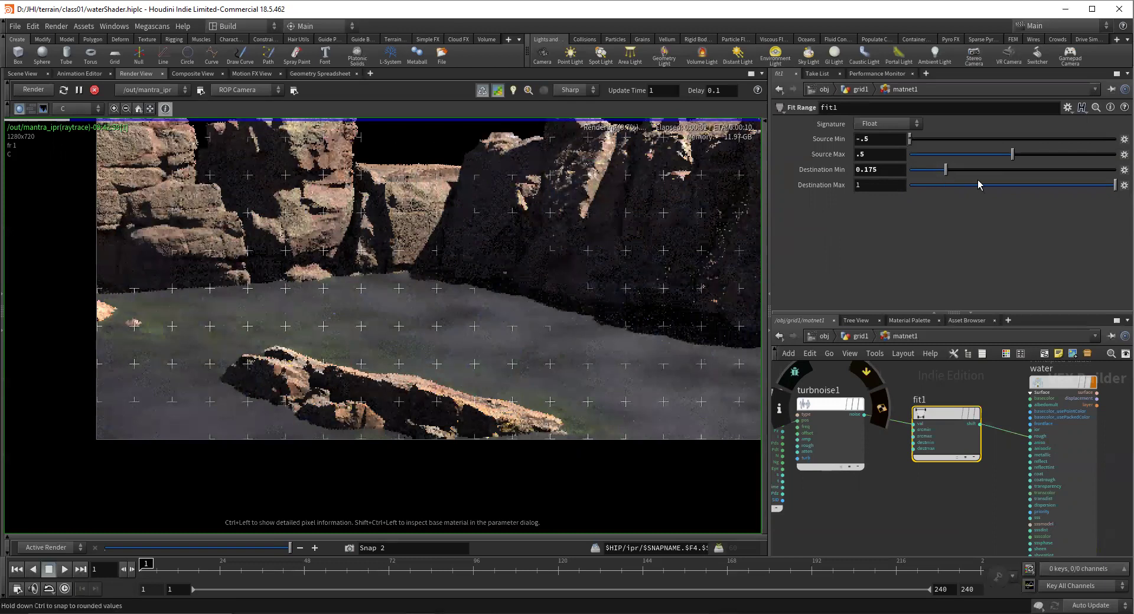
left_click(1028, 185)
left_click_drag(946, 170, 922, 142)
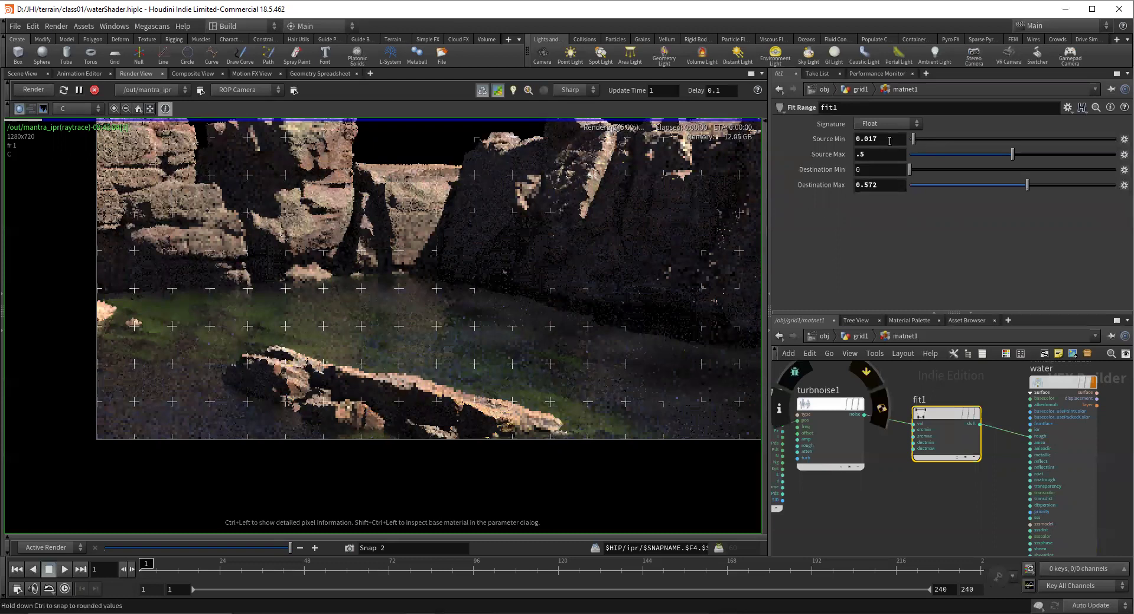
Set the Fit Range node's Source Min to -0.25 and lower its Destination Max to 0.351
double_click(889, 141)
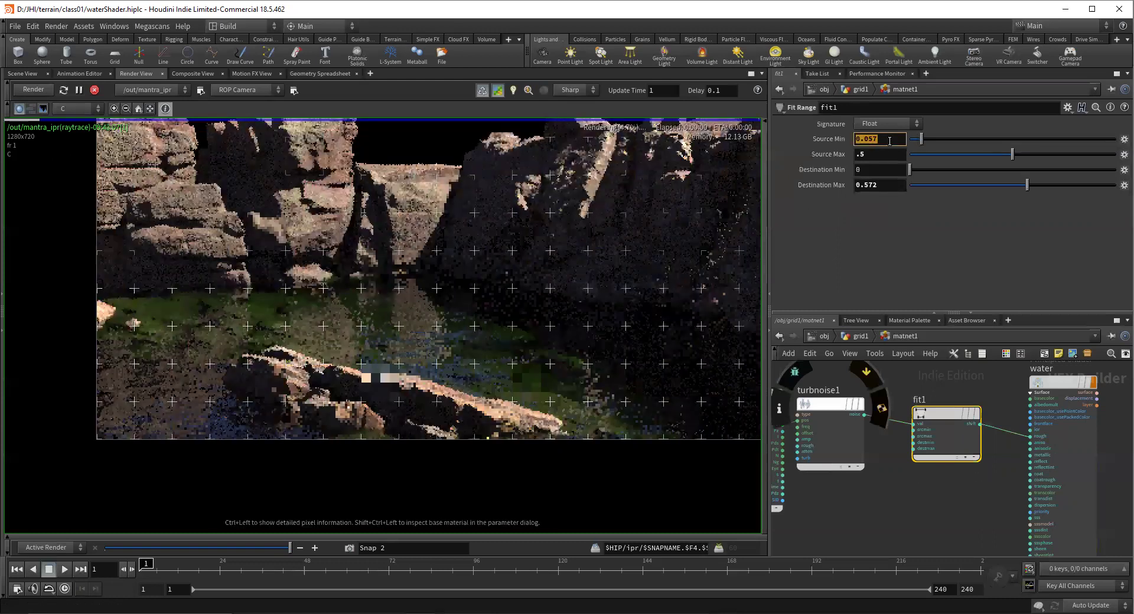
type(".-")
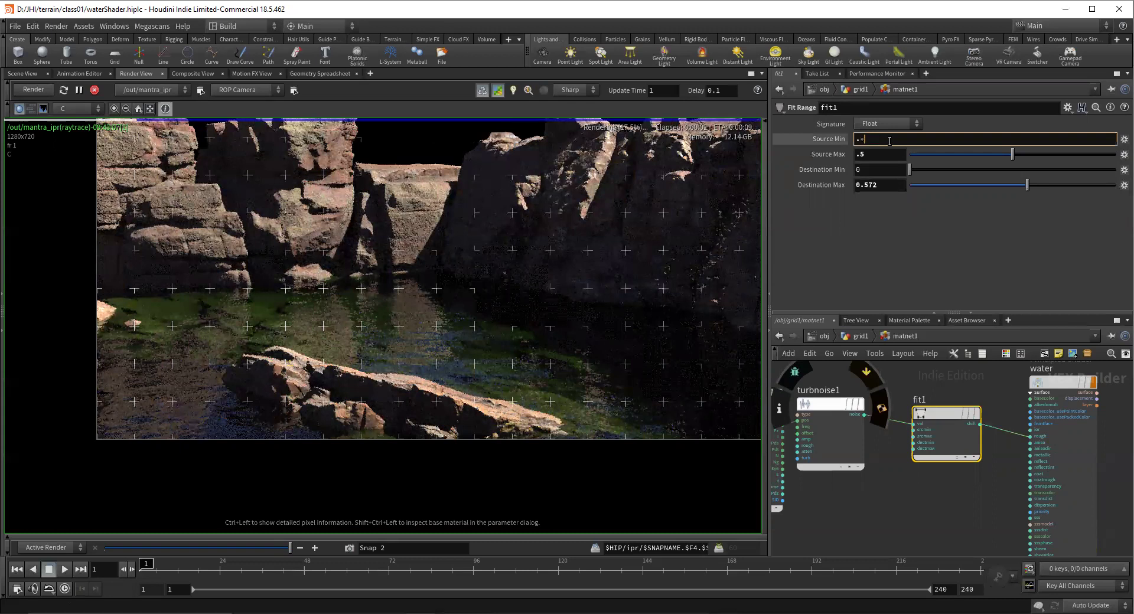
key("BackSpace")
key("BackSpace")
type("-0.25")
key("Return")
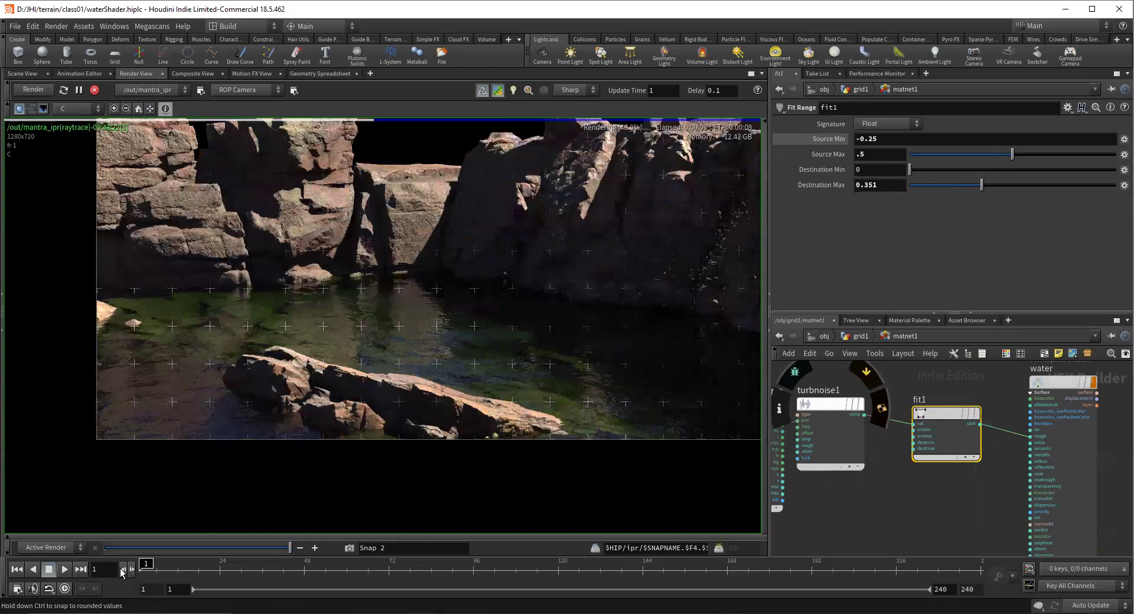
Compare the active render with Snap 1 and set the Fit Range node's Destination Max to 0.3
mouse_move(260, 570)
left_mouse_down()
mouse_move(227, 573)
mouse_move(260, 578)
left_mouse_up()
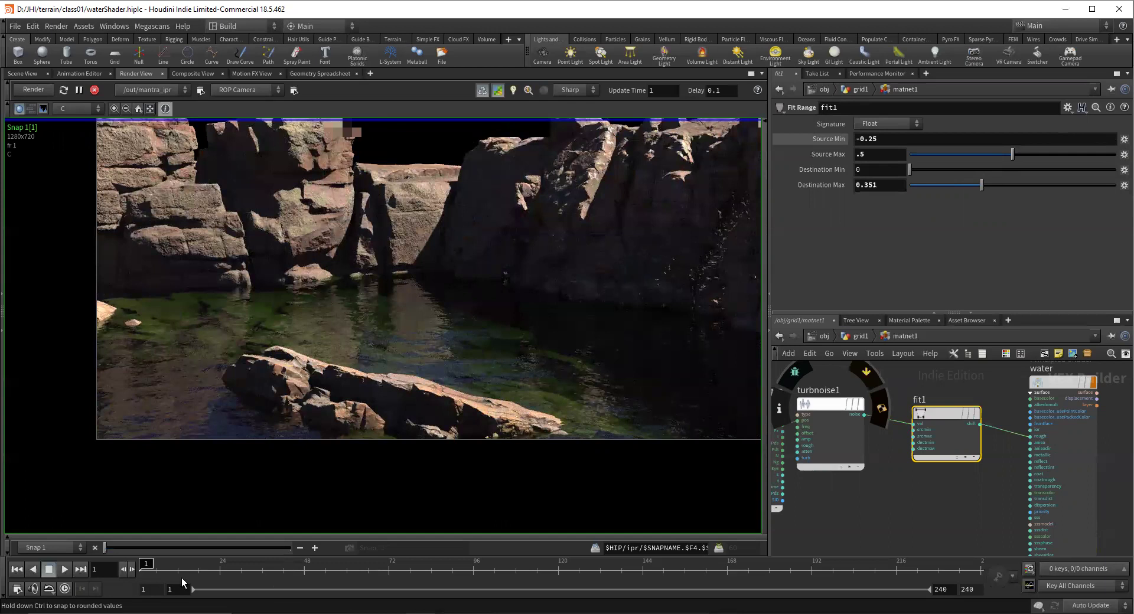
left_click_drag(294, 580, 182, 587)
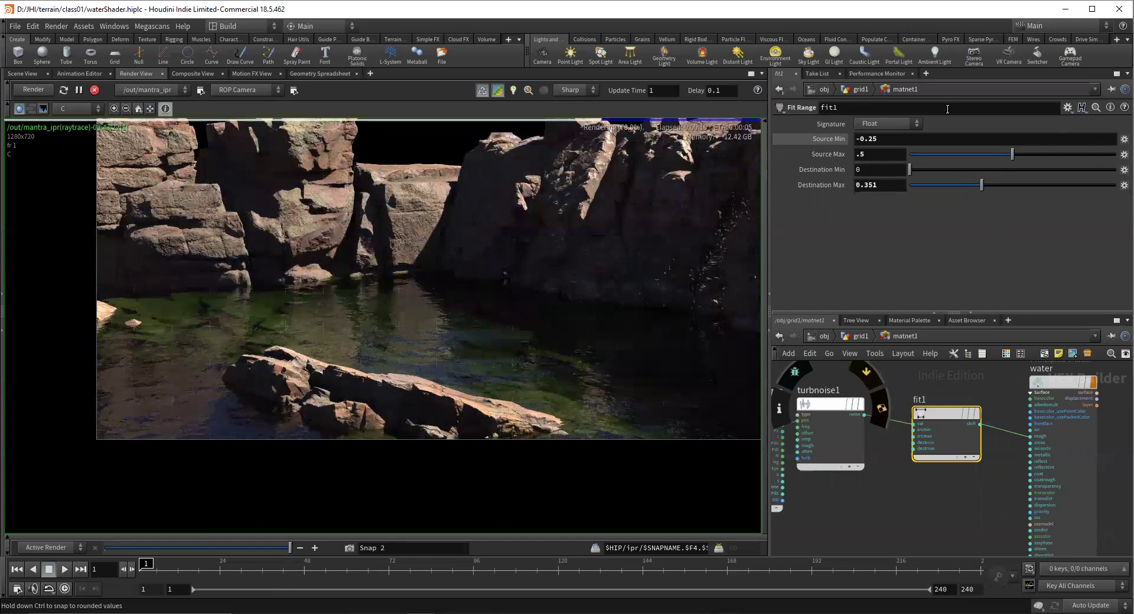
left_click_drag(863, 186, 908, 188)
type("3")
key("Return")
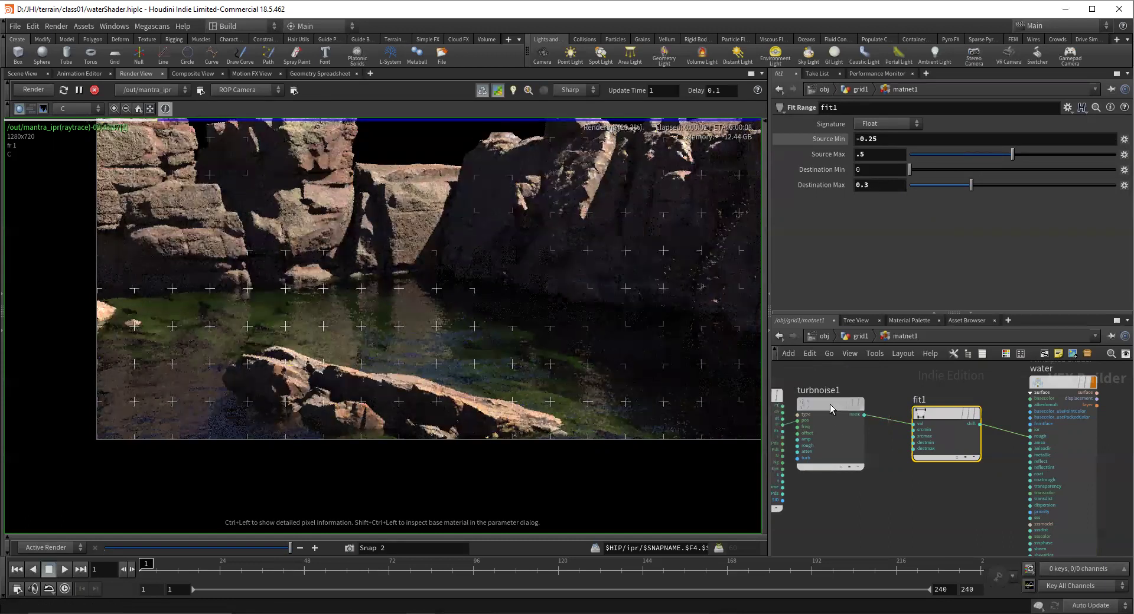
Set the Turbulent Noise node's Roughness to 0.799 and raise the connected Fit Range node's Destination Max to 1
left_click(1073, 216)
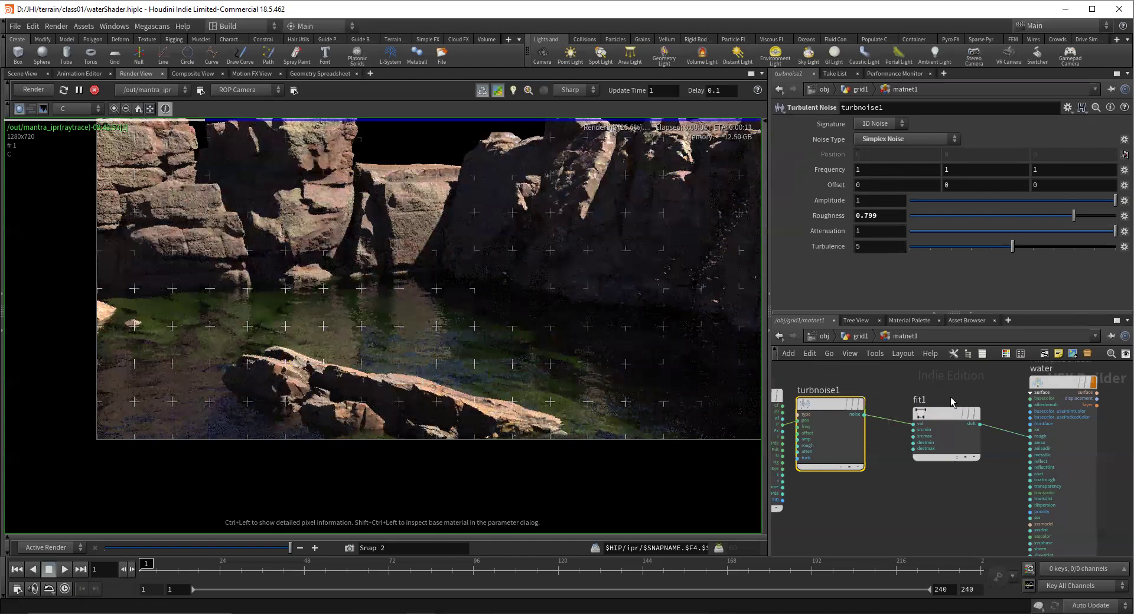
left_click_drag(997, 187, 1114, 186)
left_click(1115, 187)
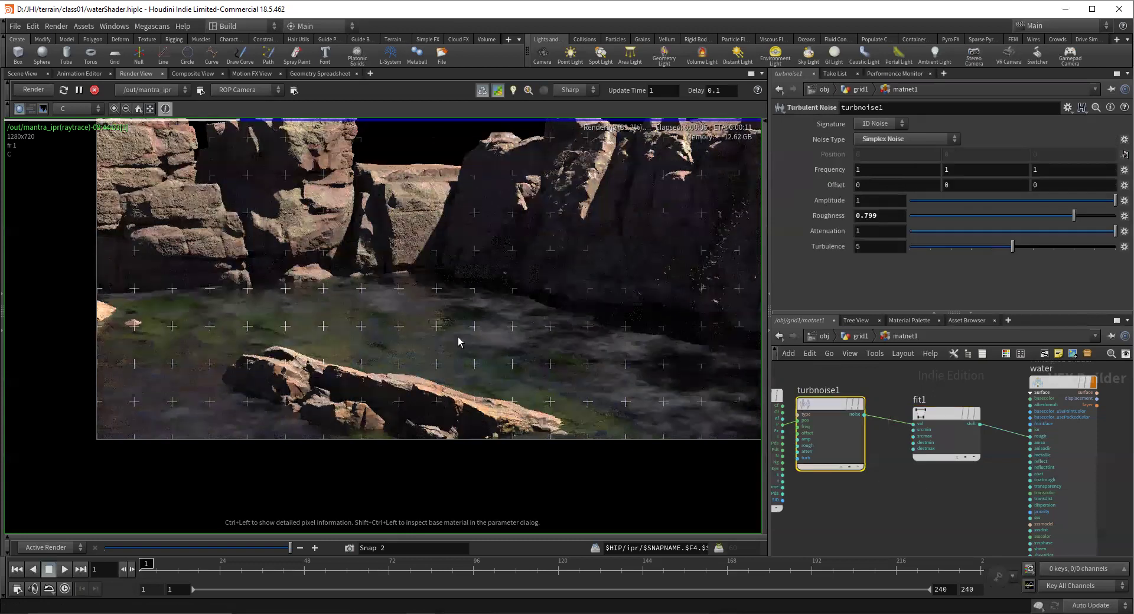
Set the Turbulent Noise node's Frequency to 0.25 on all three axes
left_click(829, 425)
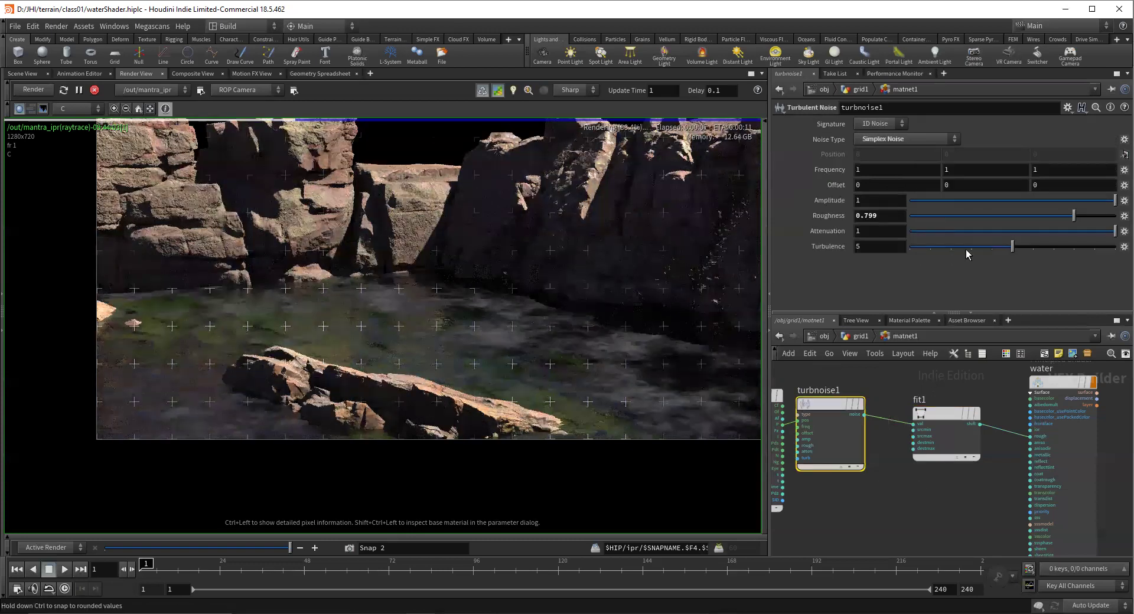
left_click(891, 172)
type(".25")
key("Tab")
type(".25")
key("Tab")
type(".25")
key("Return")
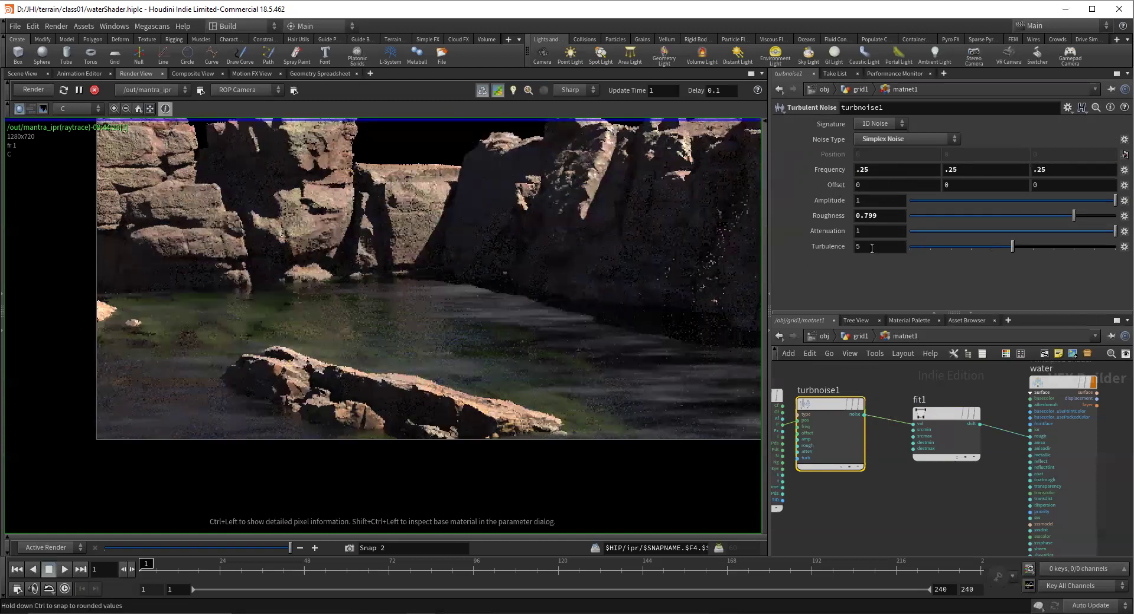
Increase the Turbulent Noise node's Turbulence to 10
double_click(871, 249)
type("10")
key("Return")
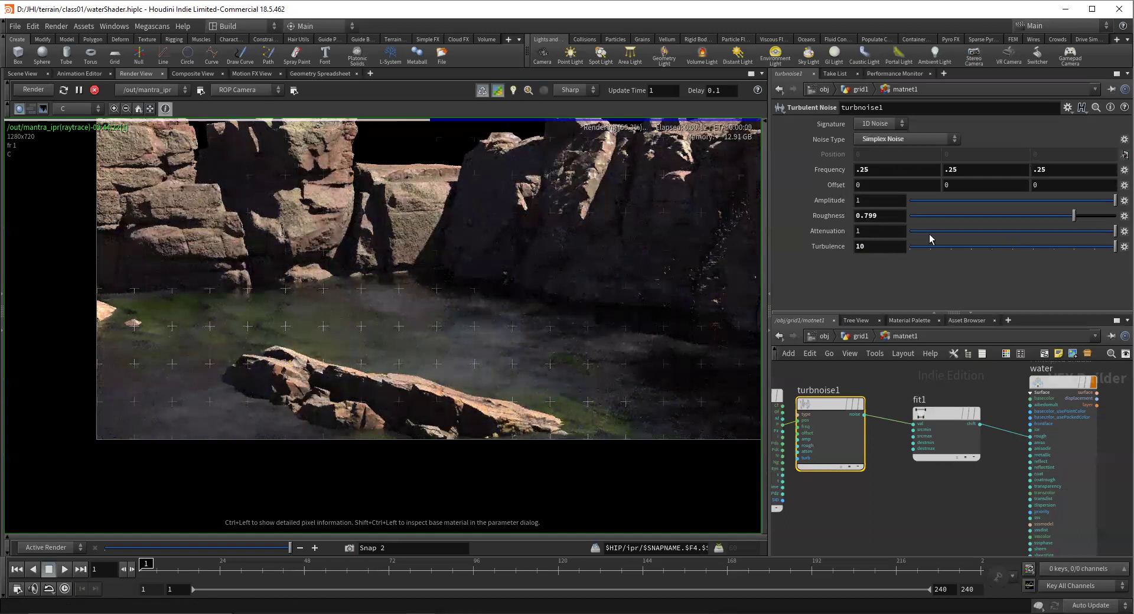
Try 1 as the first Offset value of the Turbulent Noise node and settle on -0.5
left_click(956, 183)
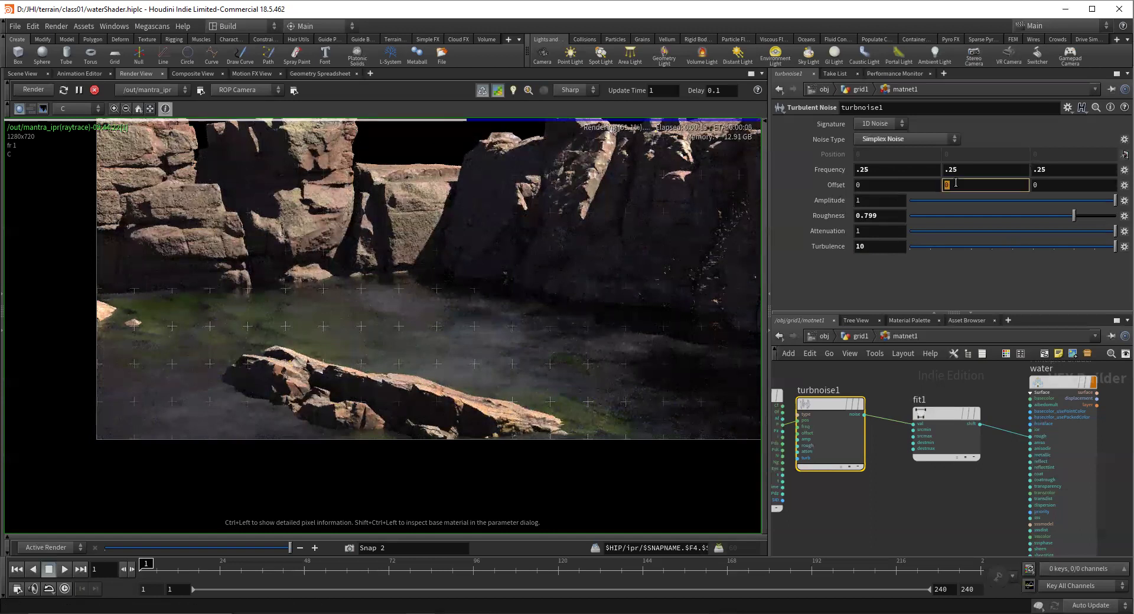
left_click(906, 188)
type("1")
key("Return")
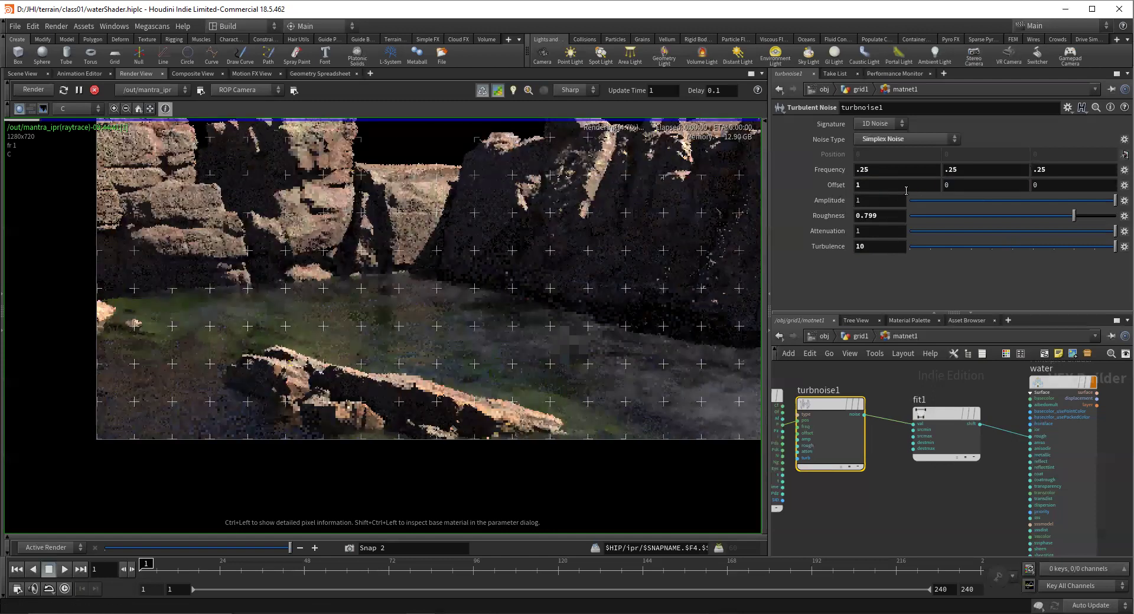
left_click(906, 191)
type("-.5")
key("Return")
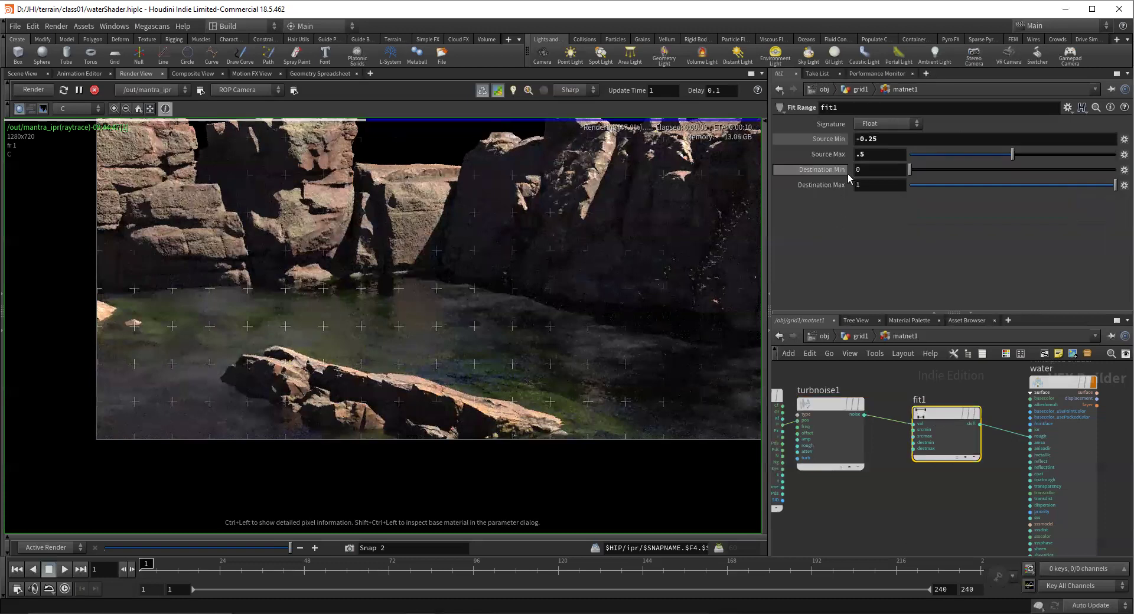
Set the fit1 Fit Range node's Destination Max to 0.3
left_click(865, 186)
type(".3")
key("Return")
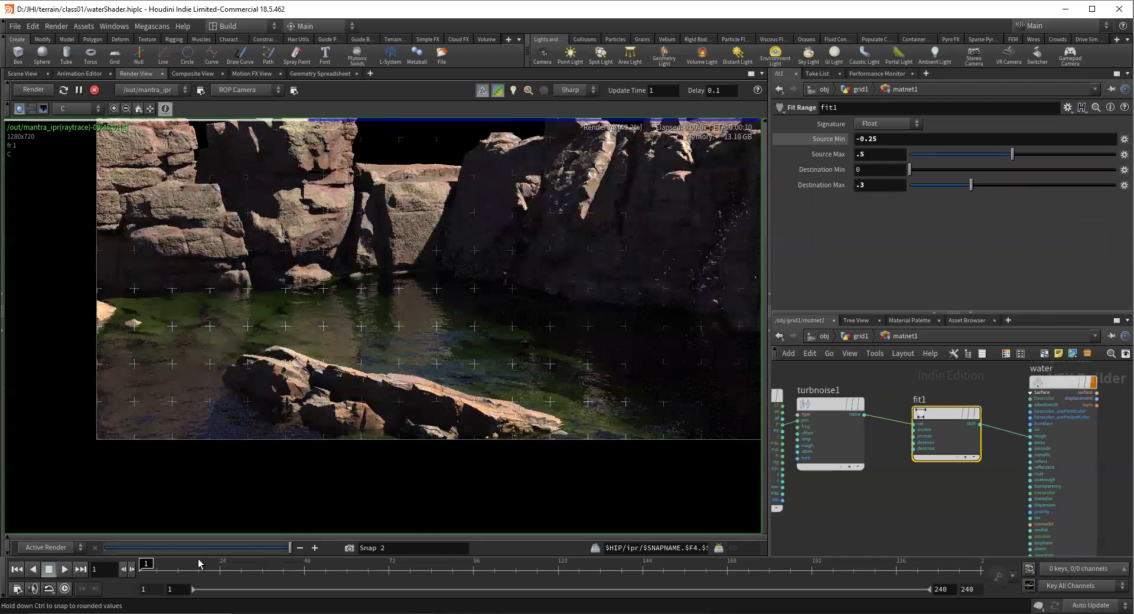
Inspect the water close up around the foreground rock and compare the active render with Snap 1
scroll(185, 362, "up", 5)
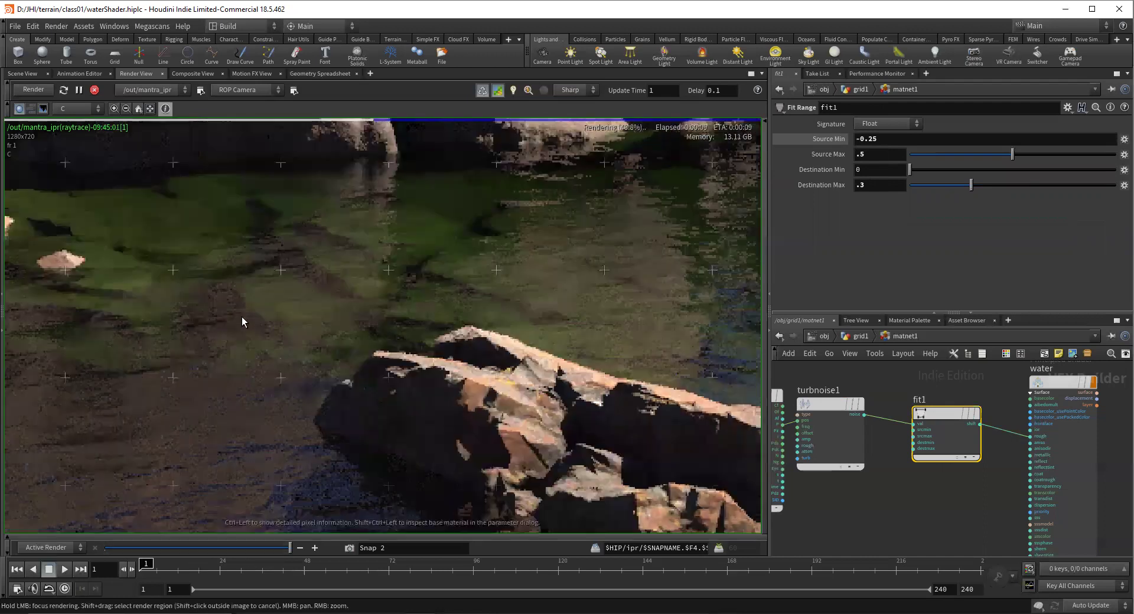
scroll(264, 306, "down", 3)
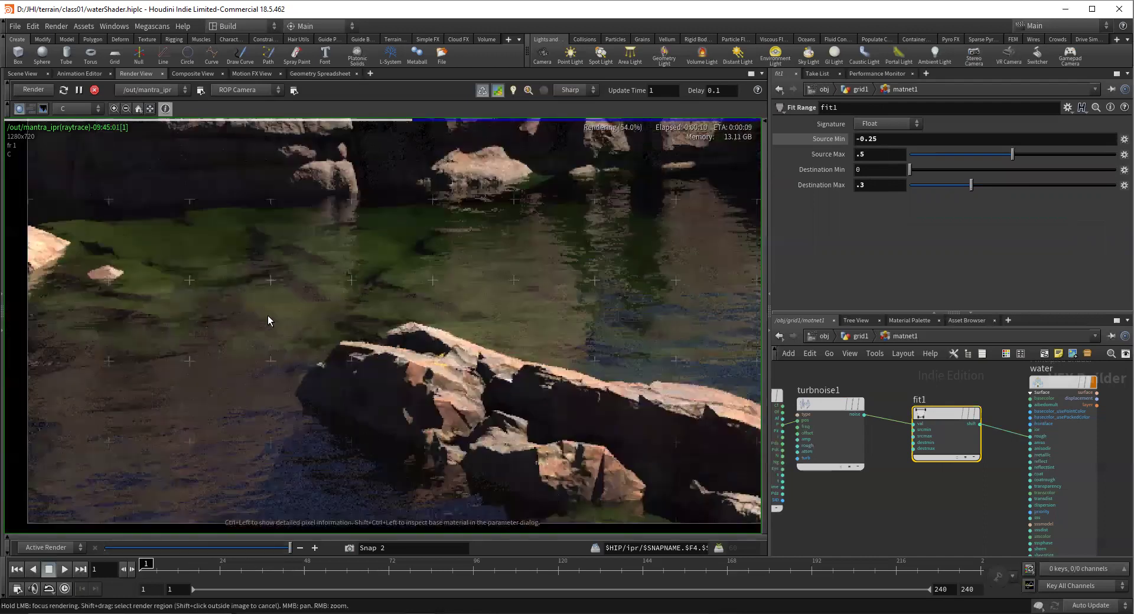
scroll(272, 346, "down", 2)
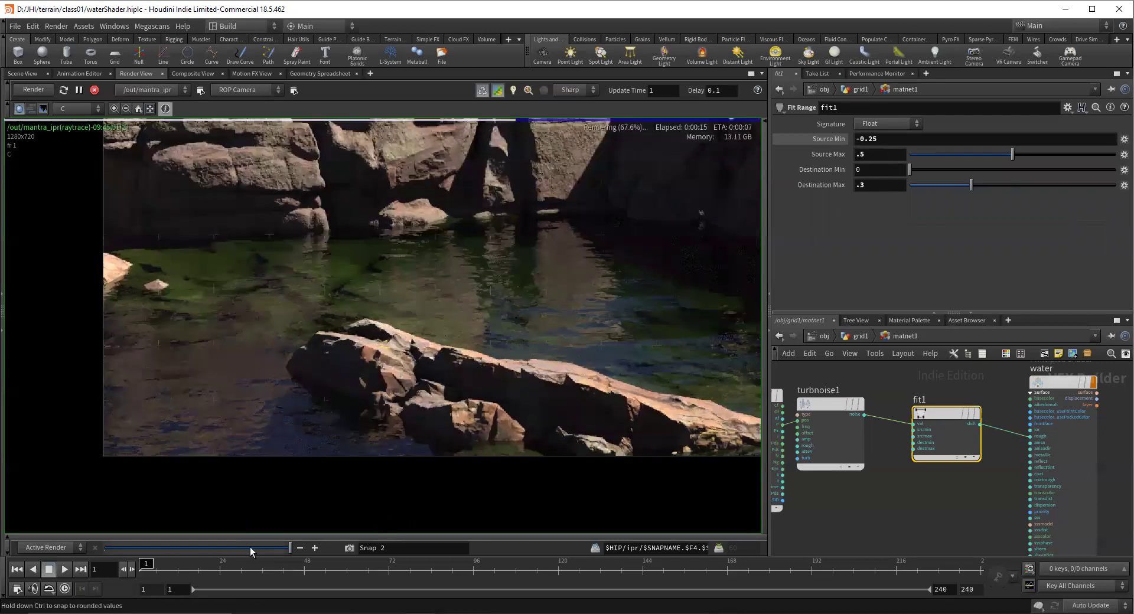
mouse_move(205, 549)
left_mouse_down()
mouse_move(195, 549)
mouse_move(235, 550)
mouse_move(186, 550)
mouse_move(243, 551)
mouse_move(189, 553)
left_mouse_up()
scroll(398, 433, "down", 3)
scroll(360, 408, "down", 2)
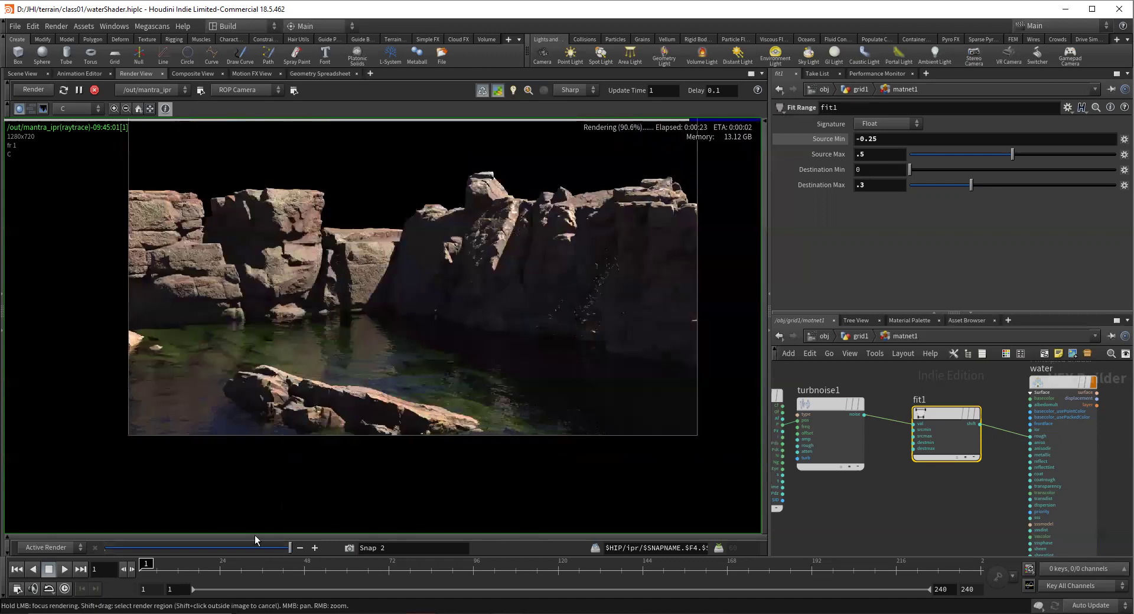
left_click_drag(249, 549, 125, 547)
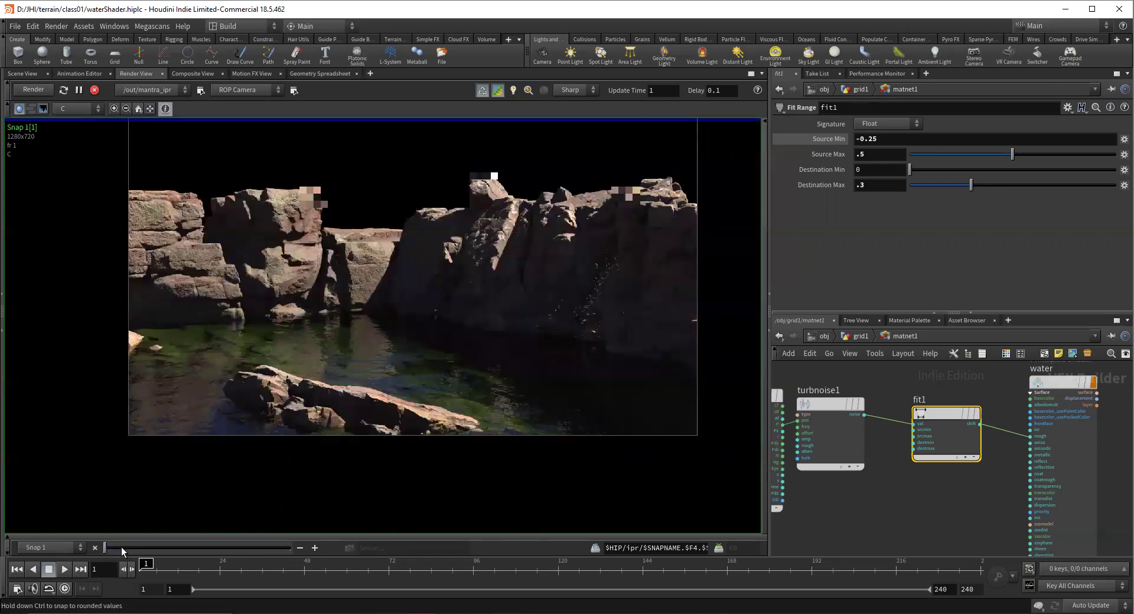
left_click(275, 551)
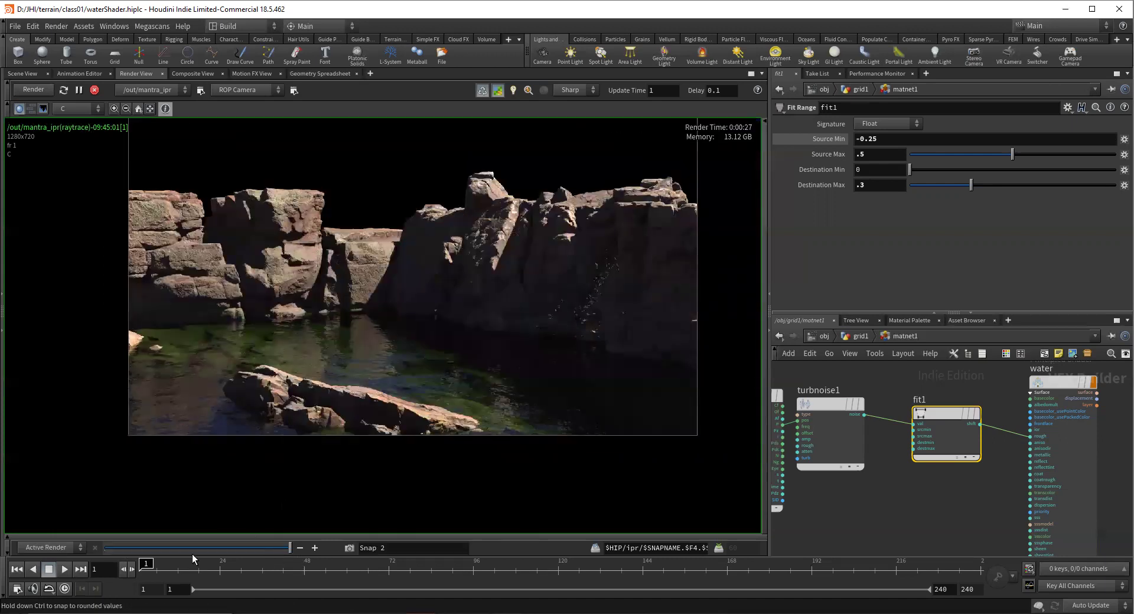
left_click(274, 553)
left_click(256, 553)
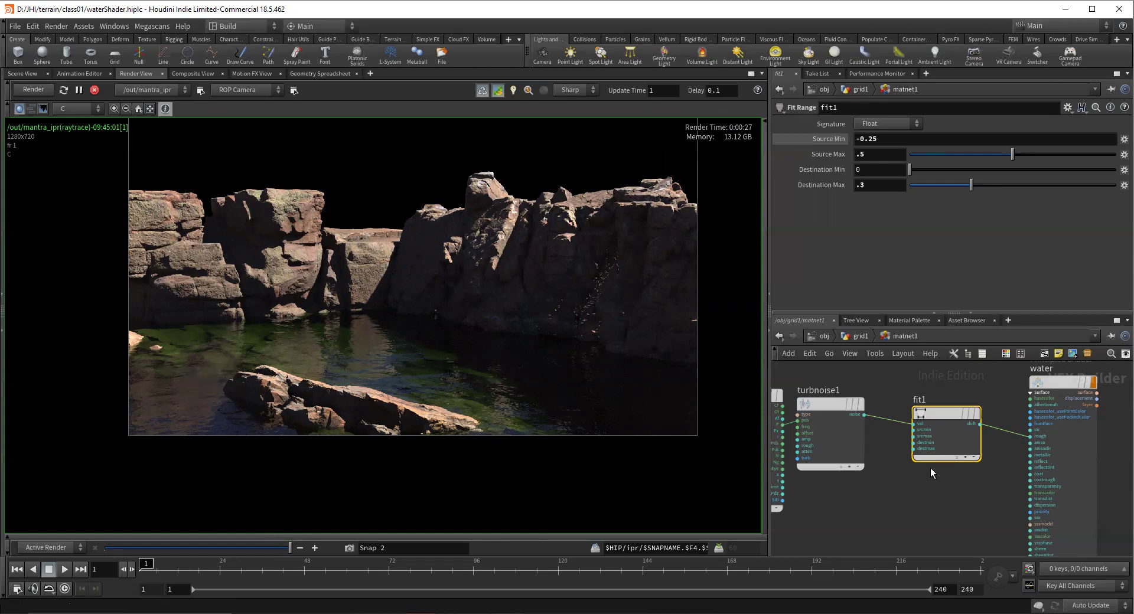
Add a second Fit Range node below fit1 and feed the turbulent noise output into its value input
middle_click_drag(960, 484, 883, 487)
key("Tab")
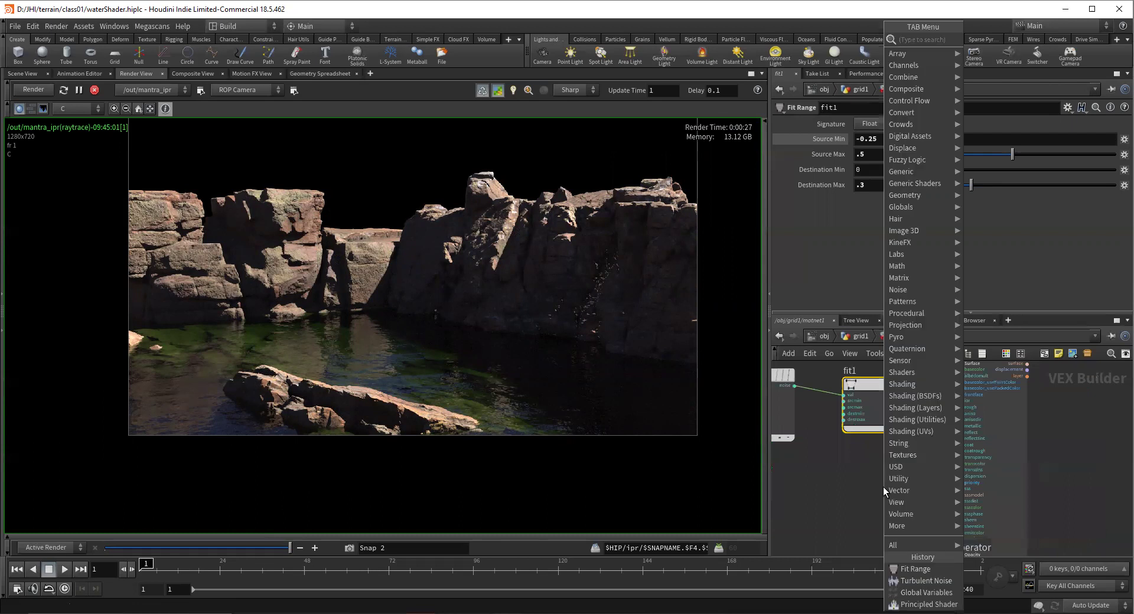
key("Tab")
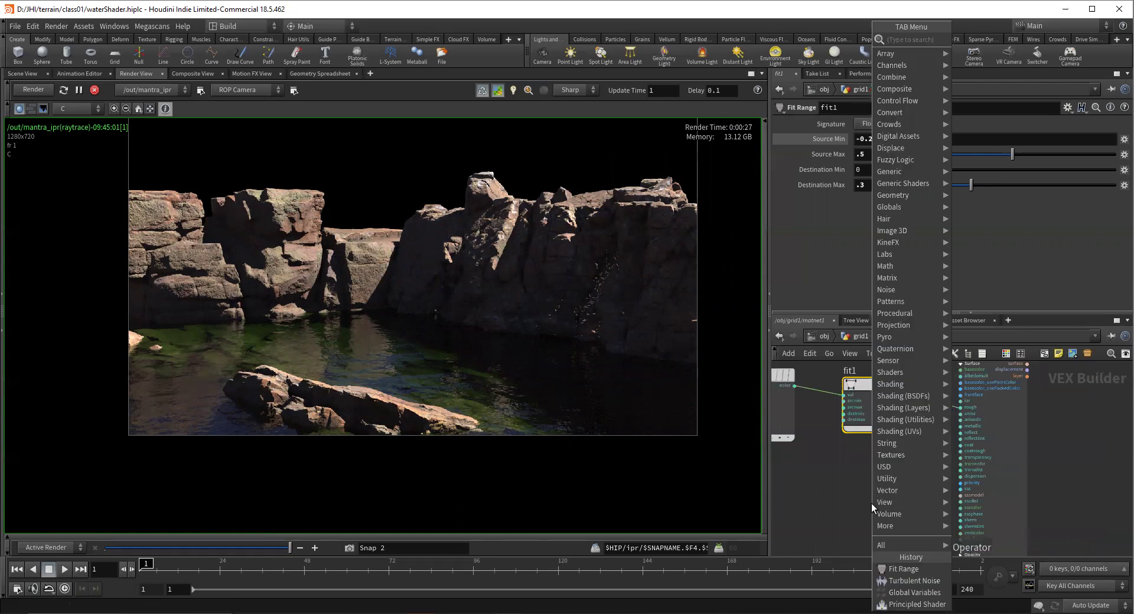
type("FL")
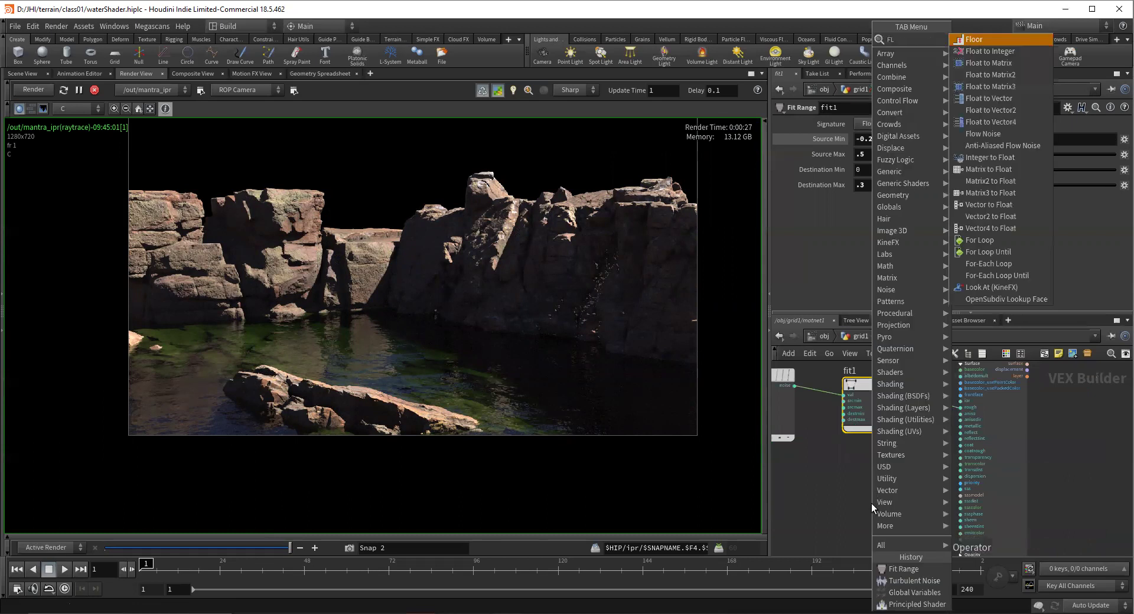
key("BackSpace")
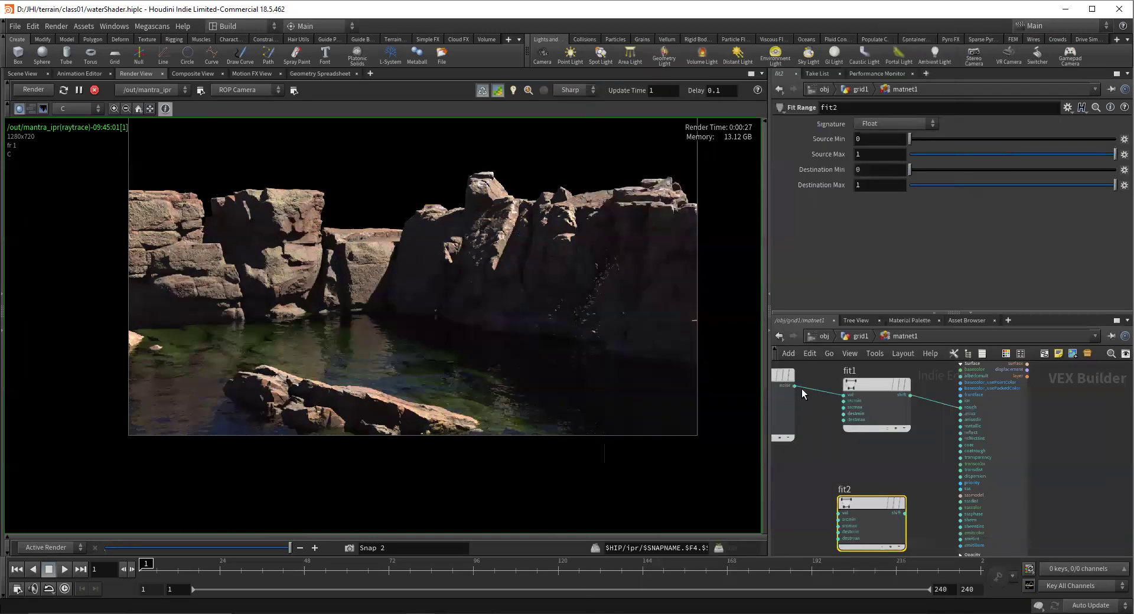
left_click_drag(795, 385, 838, 513)
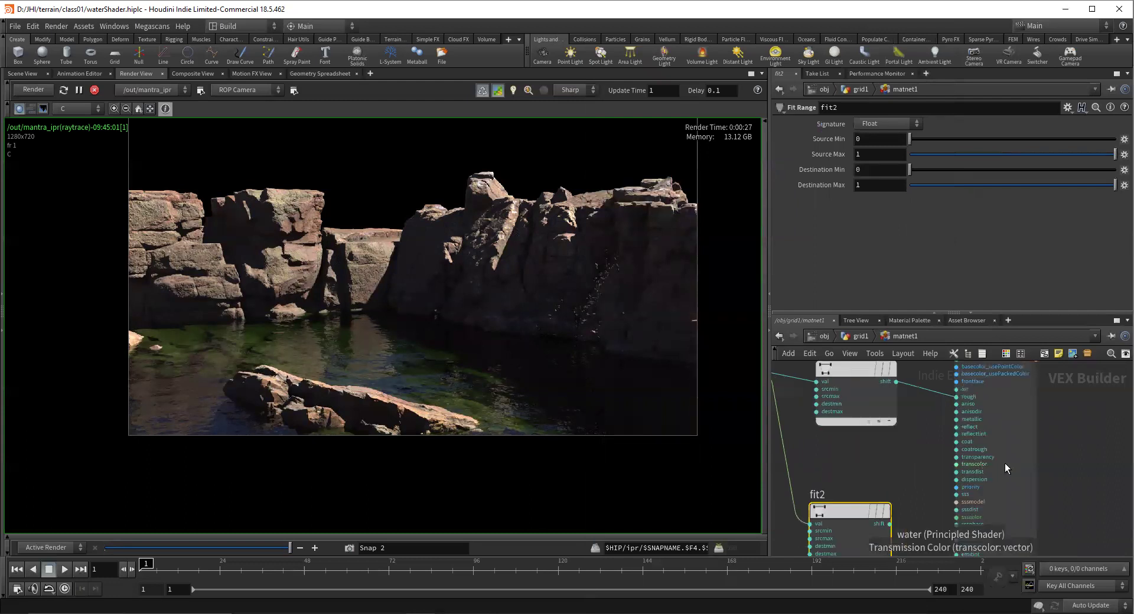
Set the fit2 node's Source Min to -0.25 and its Source Max to 0.5
scroll(981, 466, "up", 2)
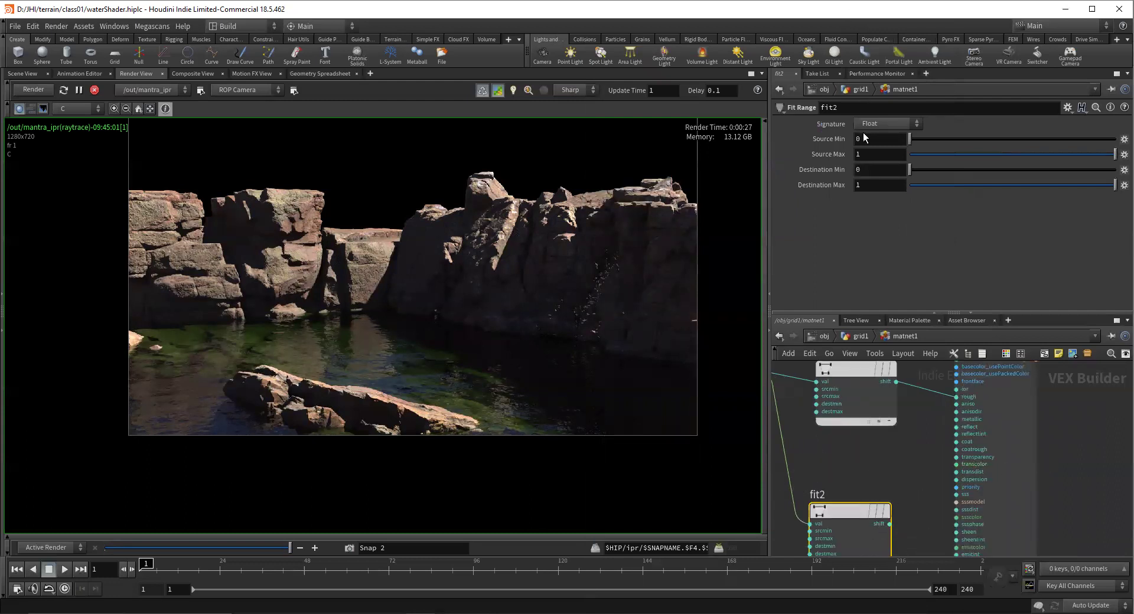
left_click(856, 405)
left_click(883, 511)
double_click(874, 144)
type(".-25")
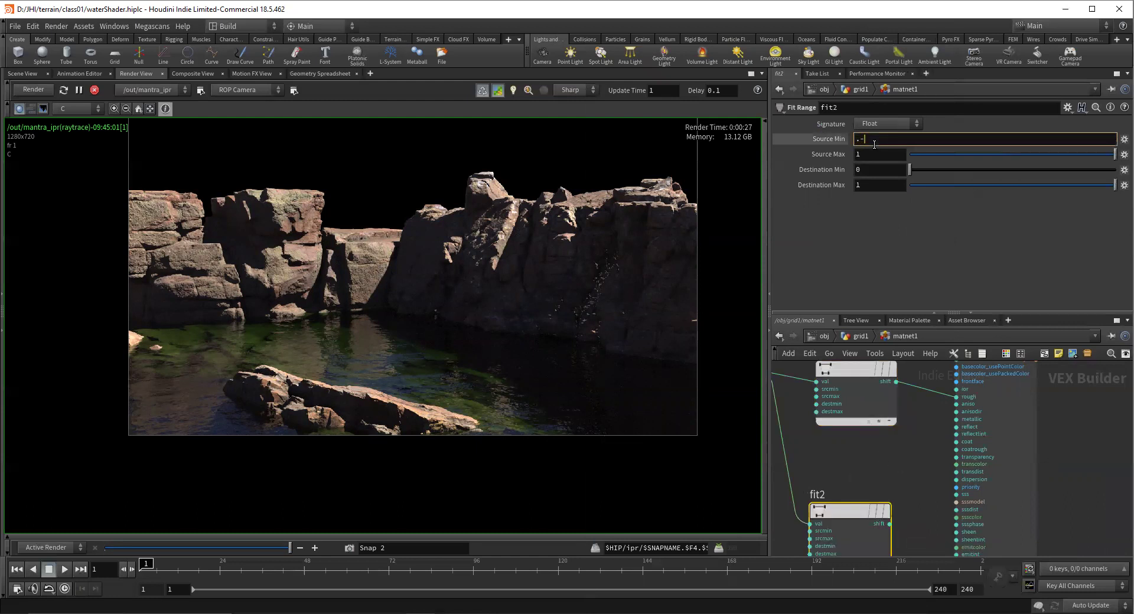
key("BackSpace")
key("BackSpace")
key("BackSpace")
type("25")
key("Tab")
type(".5")
key("Return")
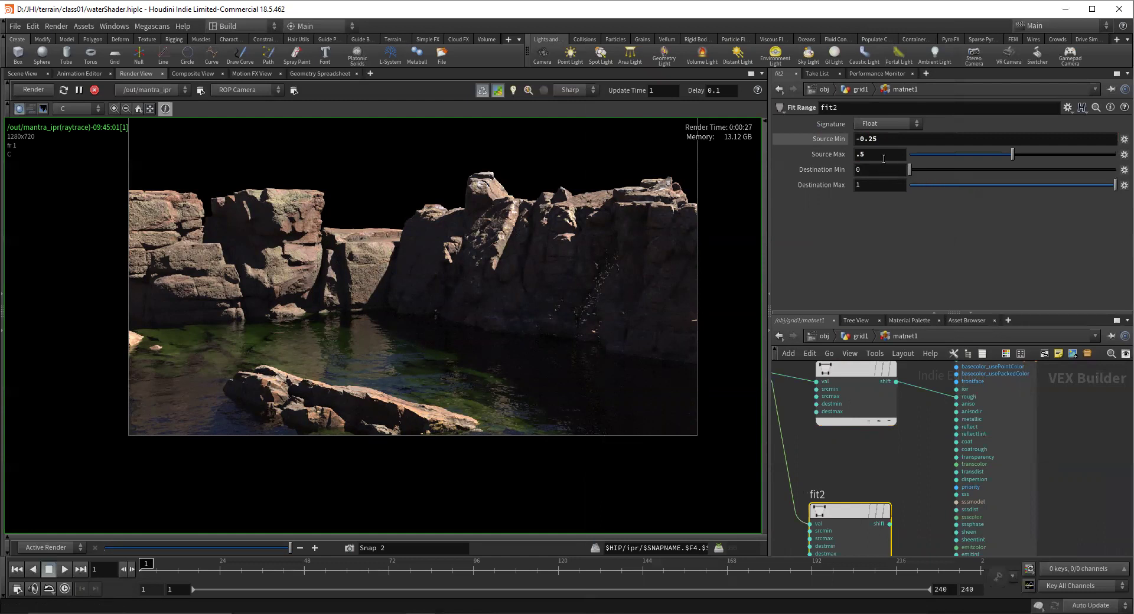
Lower the fit2 node's Source Max to 0.25
left_click(875, 155)
type("2")
key("Return")
Connect the fit2 output to the transparency input of the water Principled Shader
middle_click_drag(908, 514, 902, 486)
left_click_drag(845, 484, 852, 462)
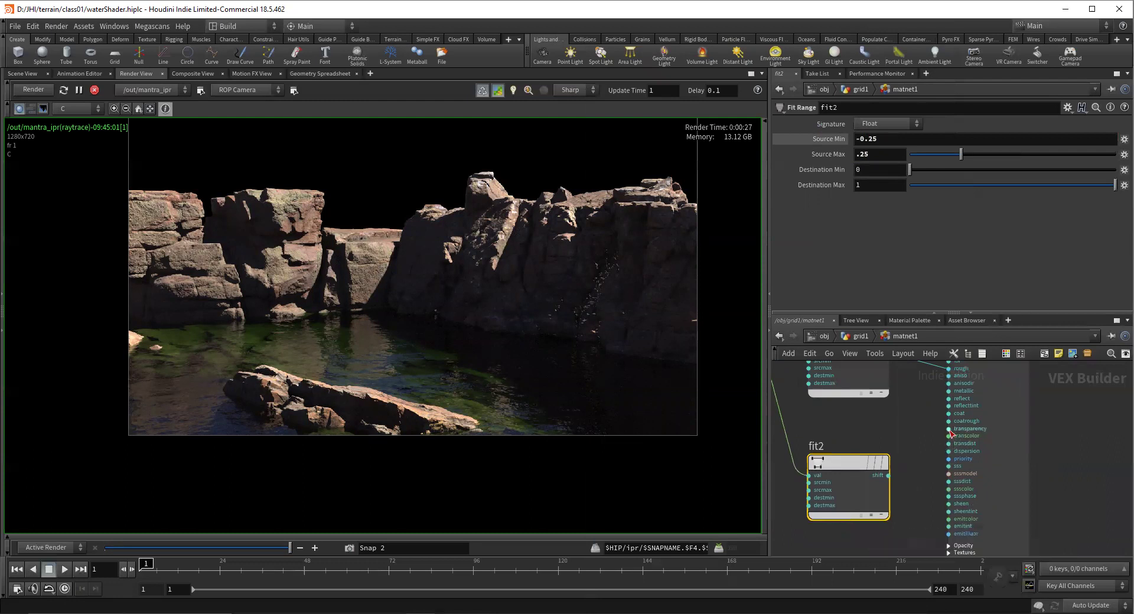
left_click(980, 473)
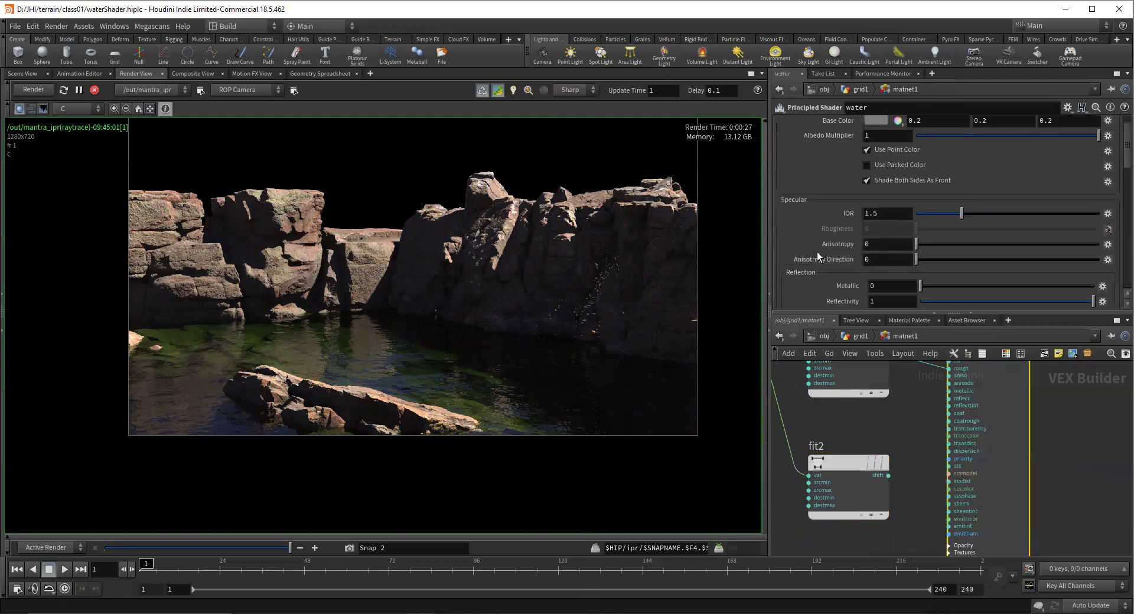
scroll(816, 253, "down", 5)
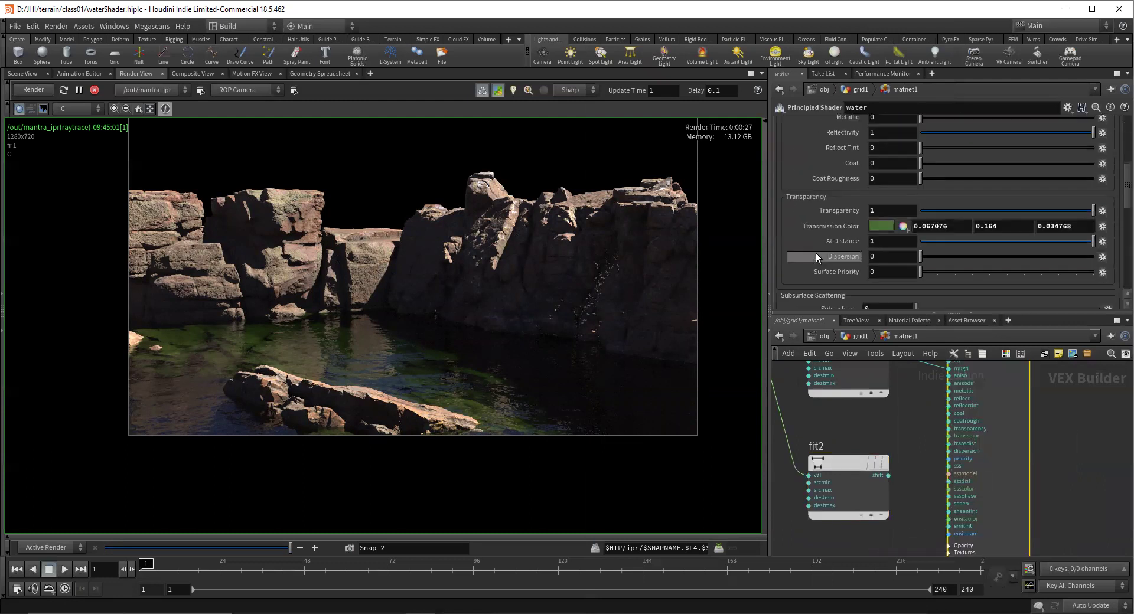
left_click(889, 475)
left_click(949, 429)
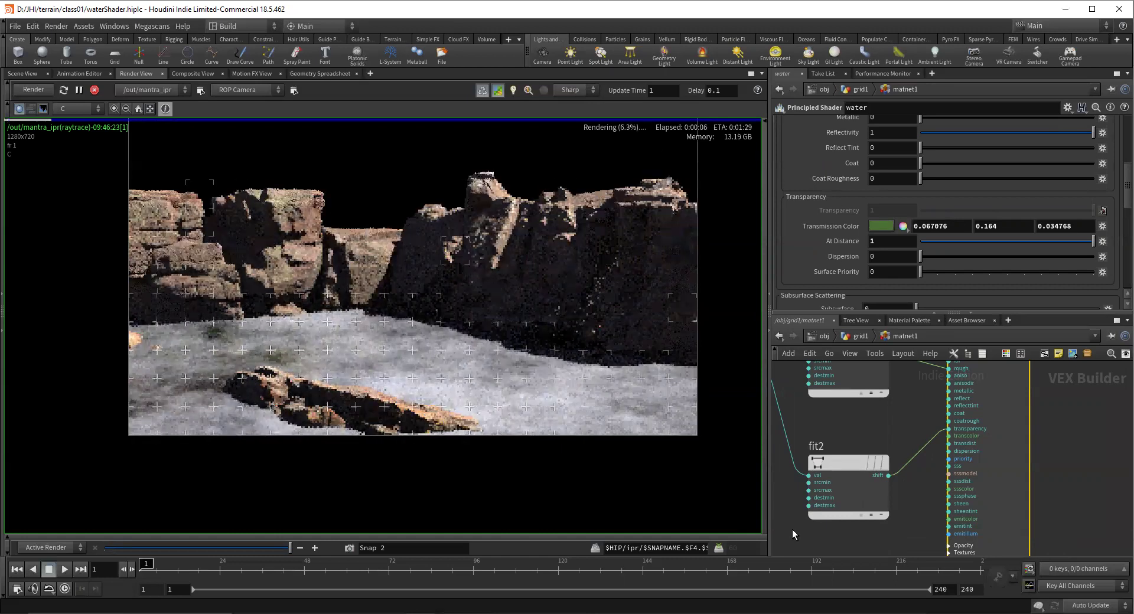
Set the fit2 node's Source Min to 0
middle_click_drag(792, 529, 831, 527)
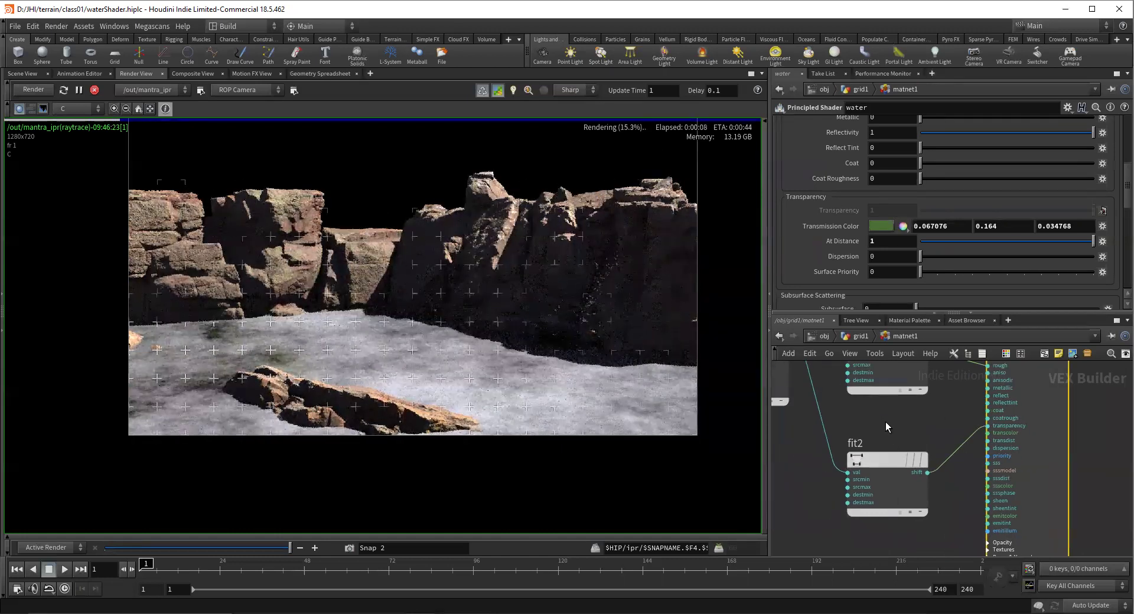
left_click(886, 460)
double_click(881, 140)
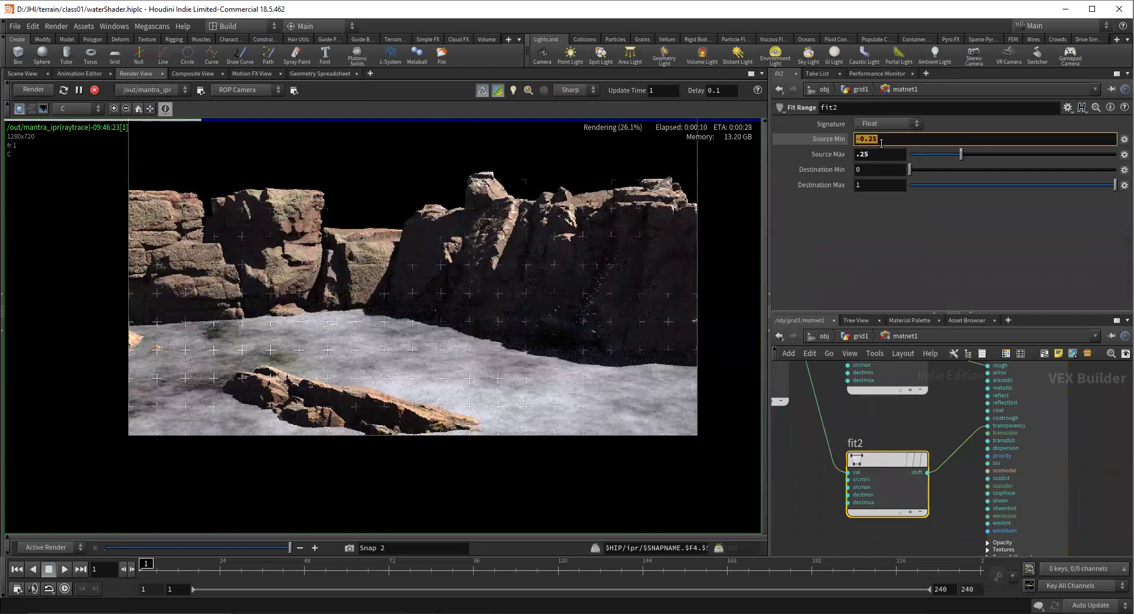
key("Return")
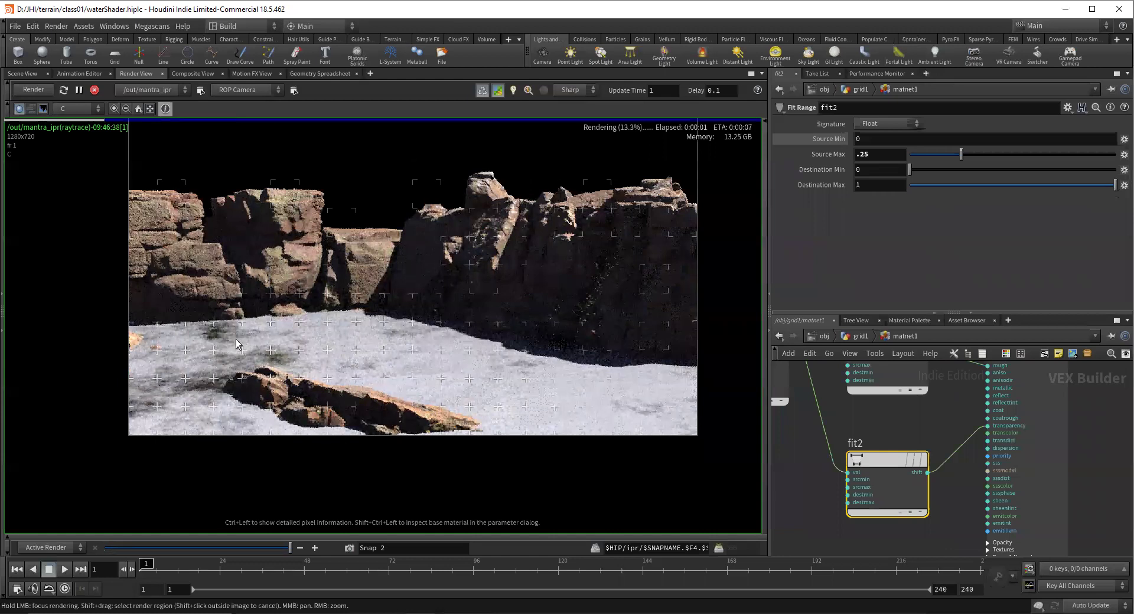
Set the fit2 node's Source Max to 0.5 and its Source Min to 0.25
left_click(871, 151)
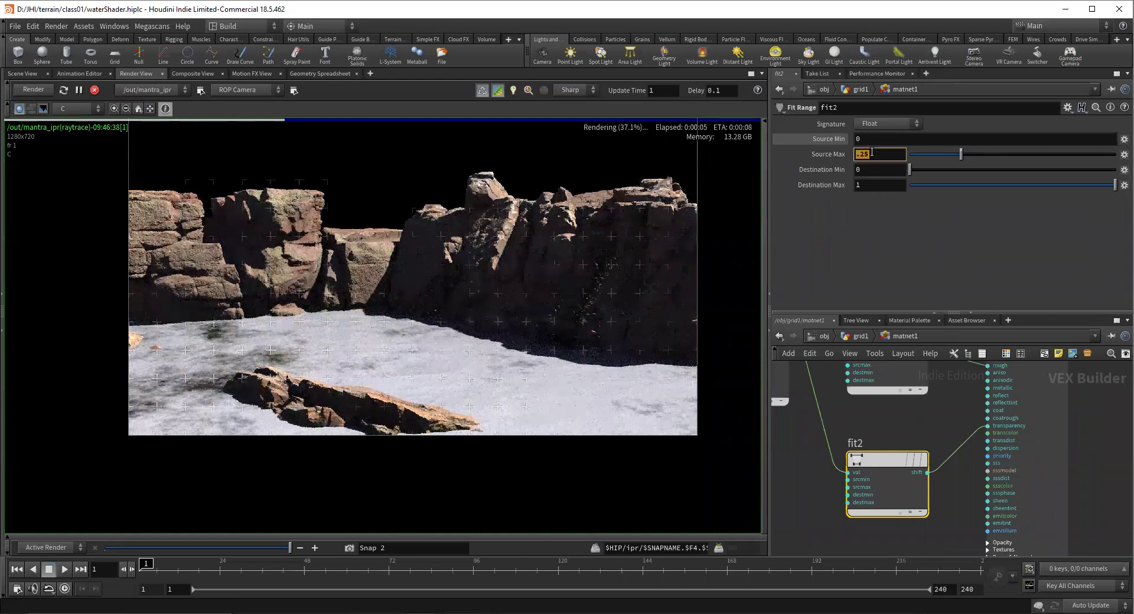
type(".5")
key("Return")
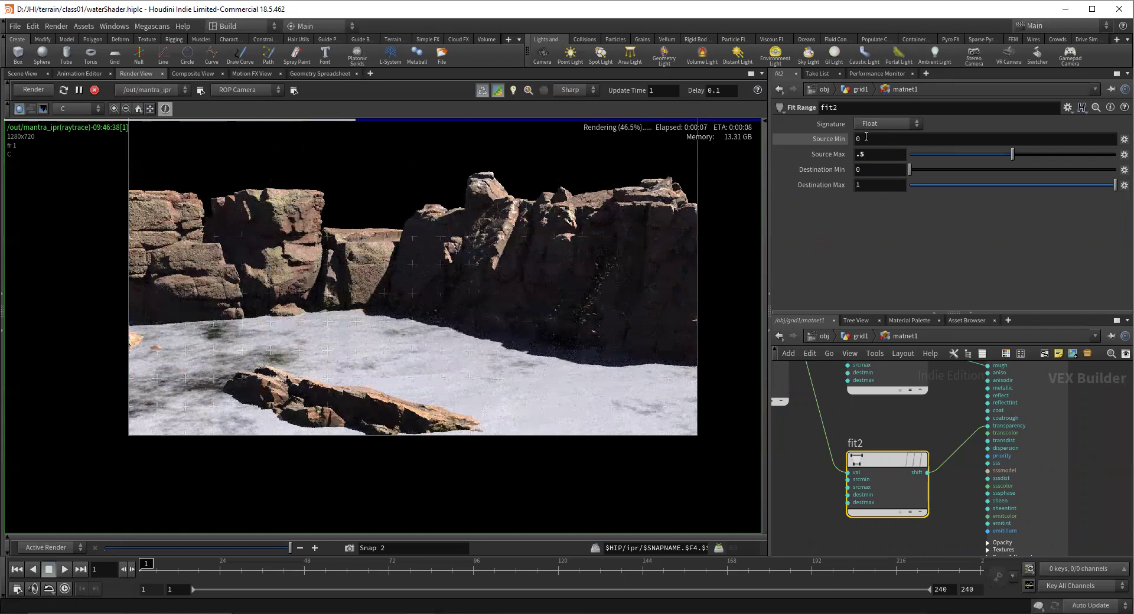
left_click(866, 136)
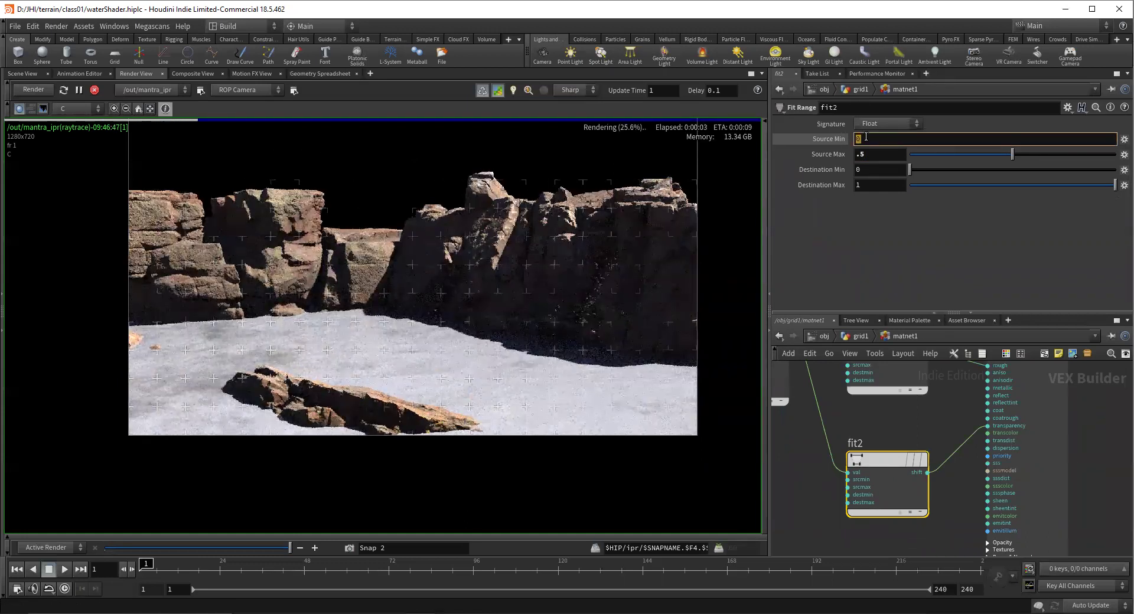
type("0.25")
key("Return")
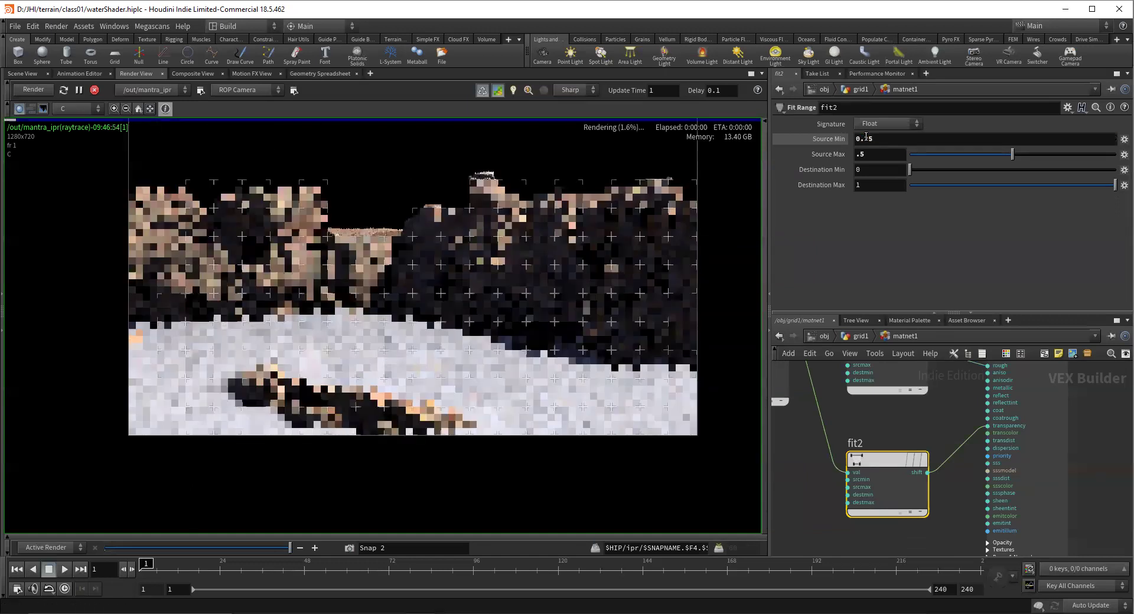
Set the fit2 node's Source Min to -0.25 and its Source Max to 0
left_click(866, 136)
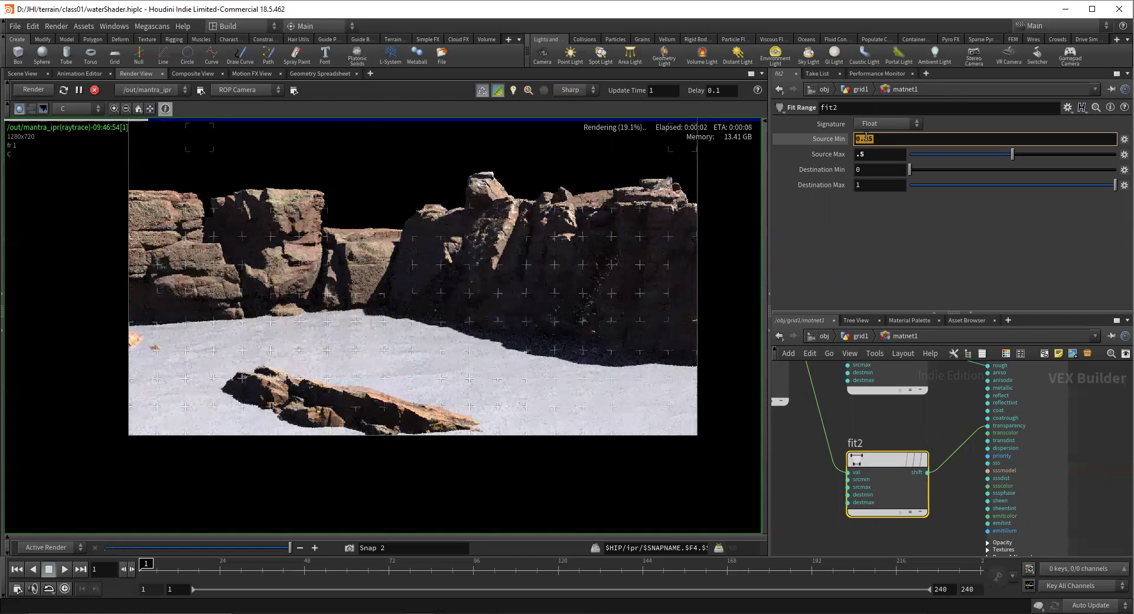
type("-0.25")
key("Return")
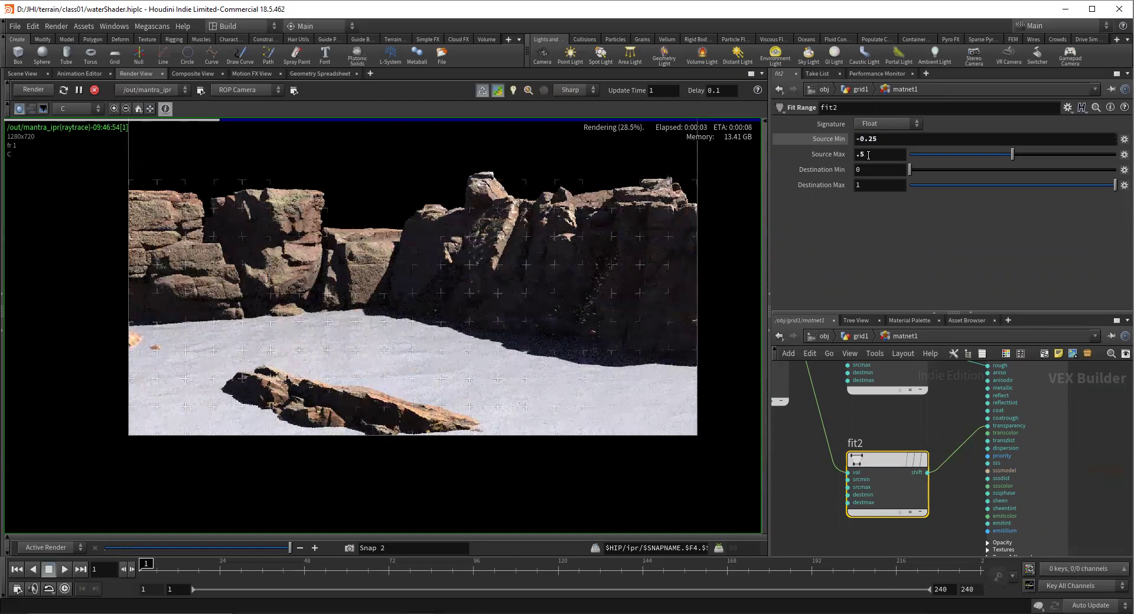
left_click(868, 156)
type("0")
key("Return")
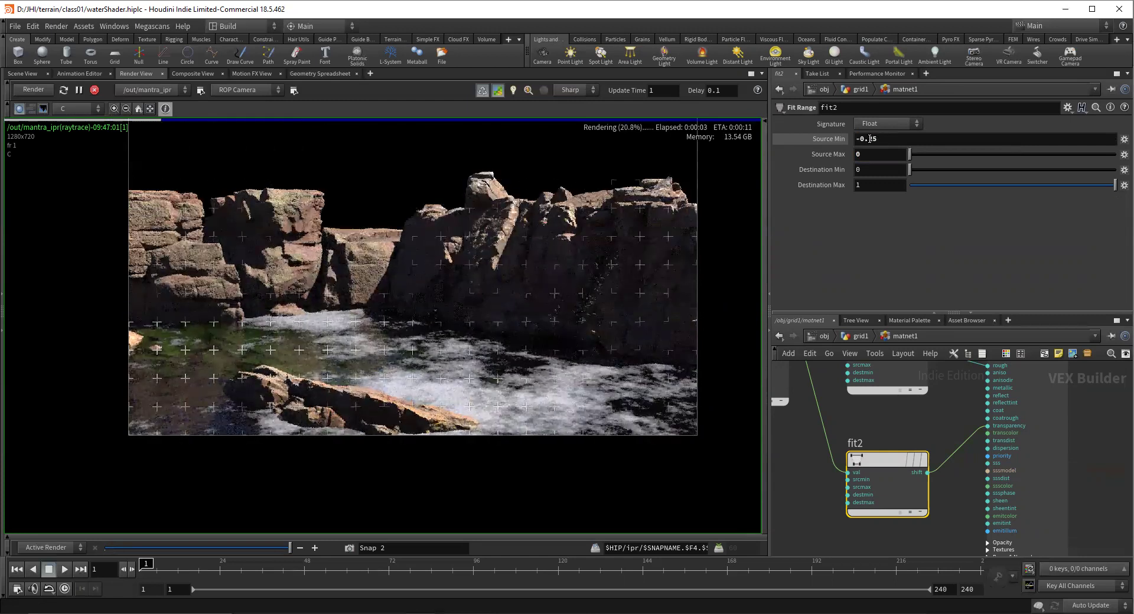
Lower the fit2 node's Source Min to -0.5 and its Source Max to -0.25
left_click_drag(867, 138, 878, 138)
type("5")
key("Return")
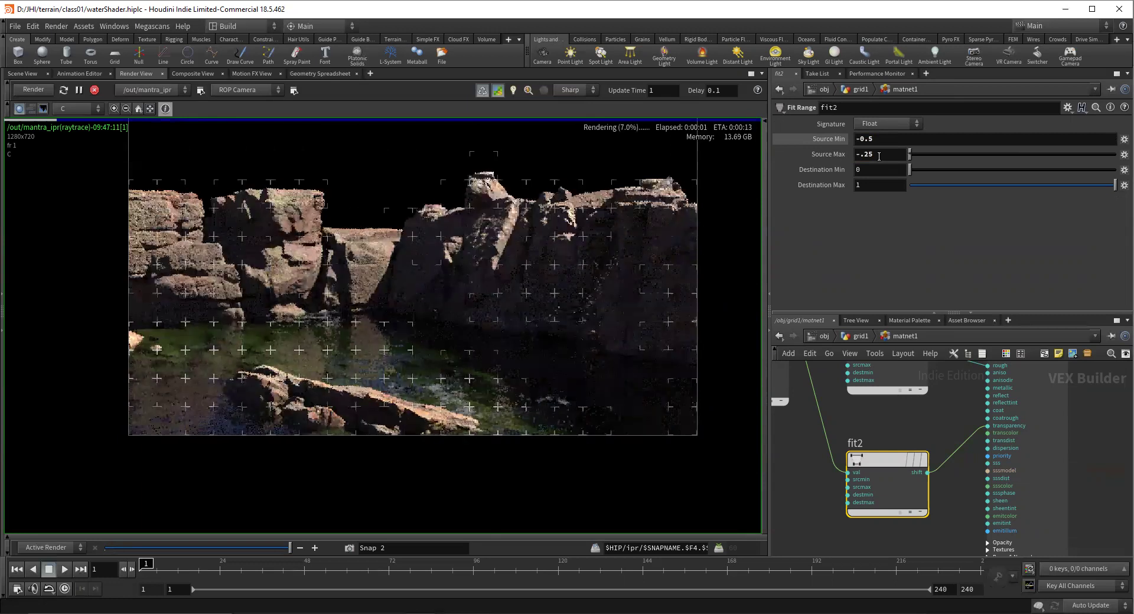
Examine the white patches on the water around the foreground rock in the render, close up and at full extent
scroll(527, 442, "up", 3)
middle_click_drag(469, 408, 532, 371)
scroll(545, 369, "up", 2)
scroll(413, 369, "up", 2)
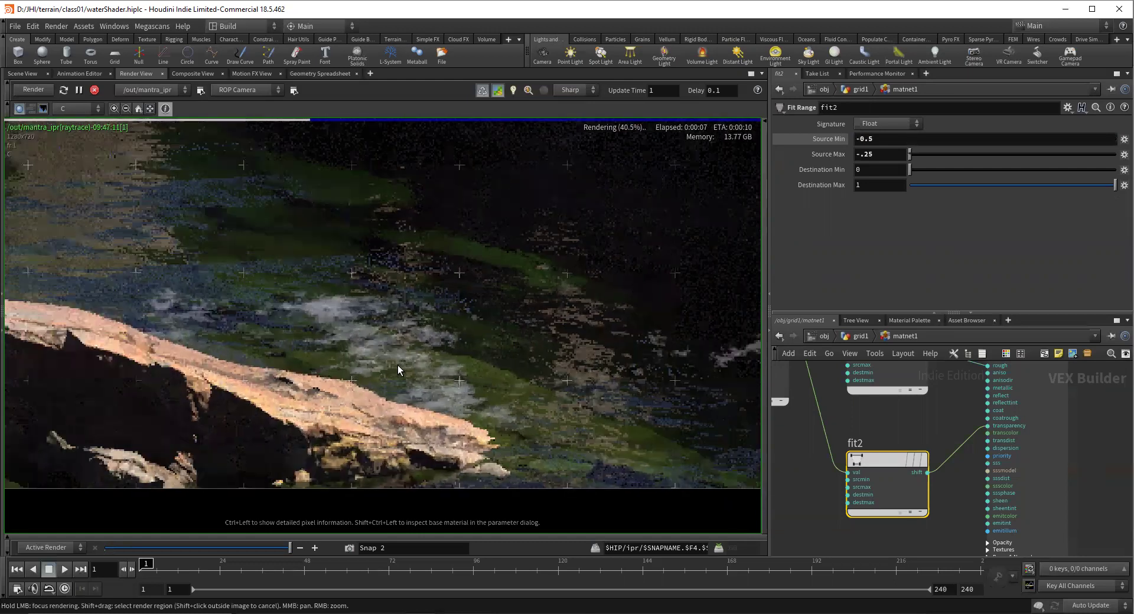
scroll(388, 358, "down", 2)
scroll(544, 358, "down", 2)
middle_click_drag(544, 357, 590, 351)
scroll(537, 342, "up", 1)
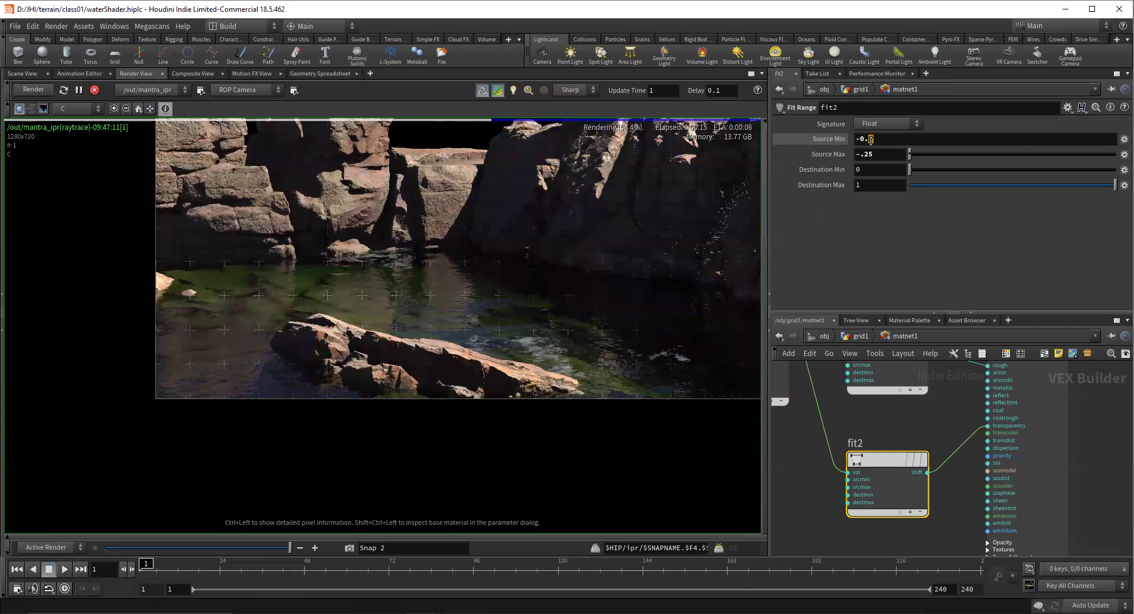
Set the fit2 node's Source Min to -0.35 and its Source Max to -0.1, and check the water in the render
type("35")
key("Return")
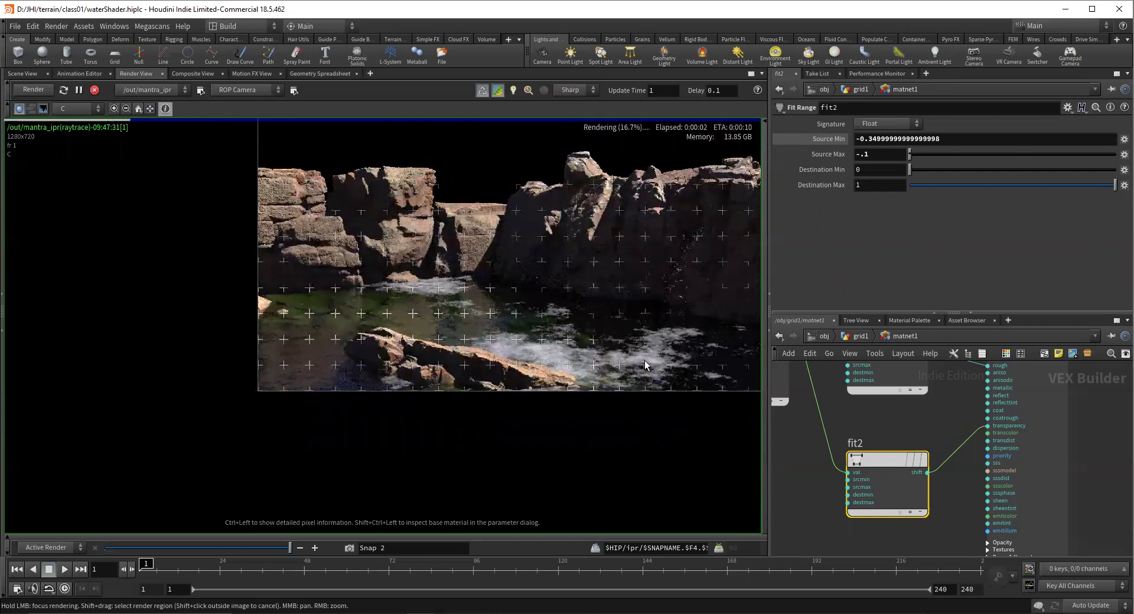
scroll(643, 361, "up", 1)
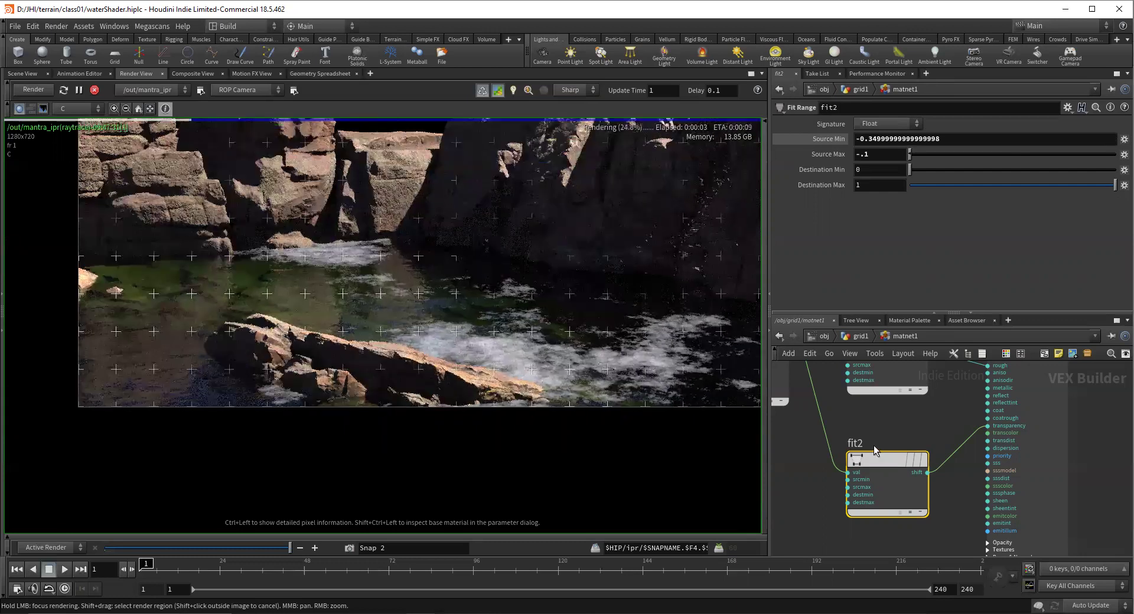
scroll(399, 315, "down", 1)
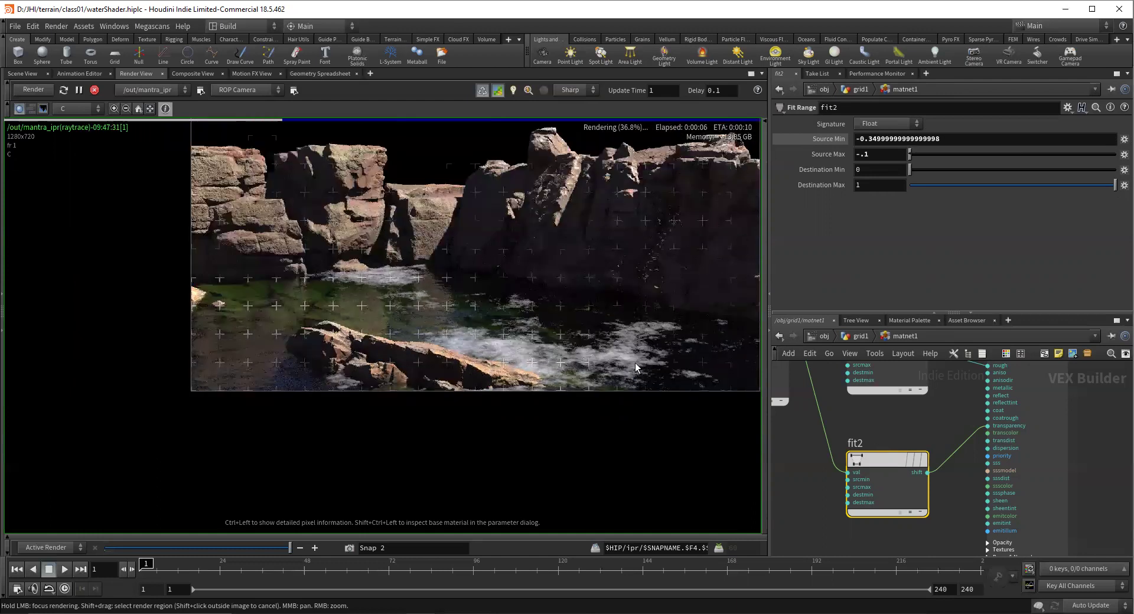
scroll(515, 342, "up", 2)
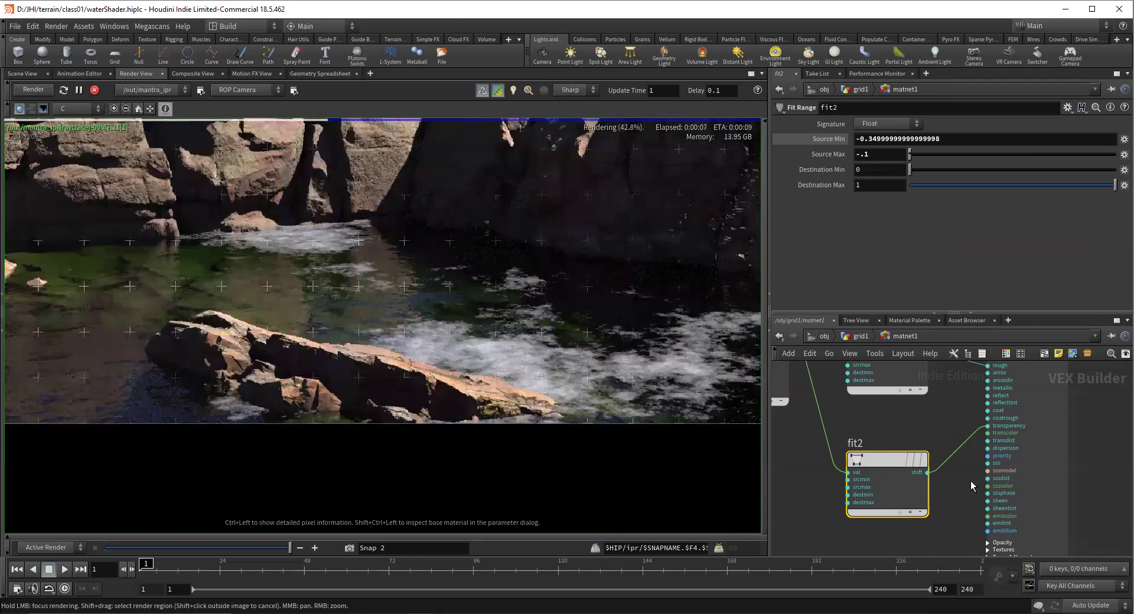
Set the water Principled Shader's Base Color to a dark green of 0.071, 0.142, 0
left_click_drag(878, 465, 853, 461)
middle_click_drag(979, 389, 958, 450)
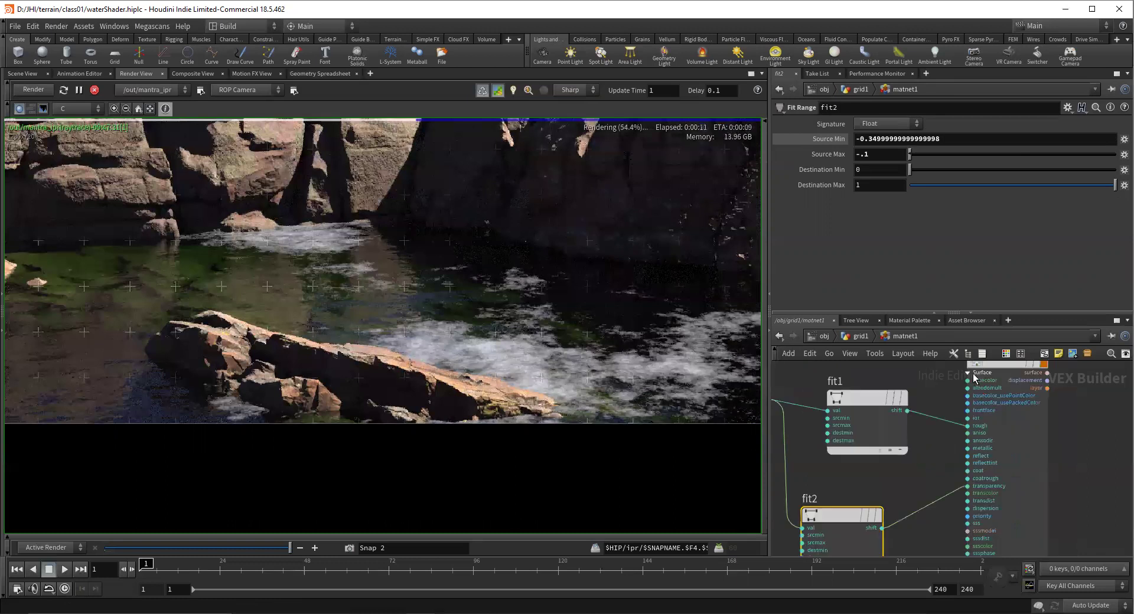
scroll(921, 499, "down", 2)
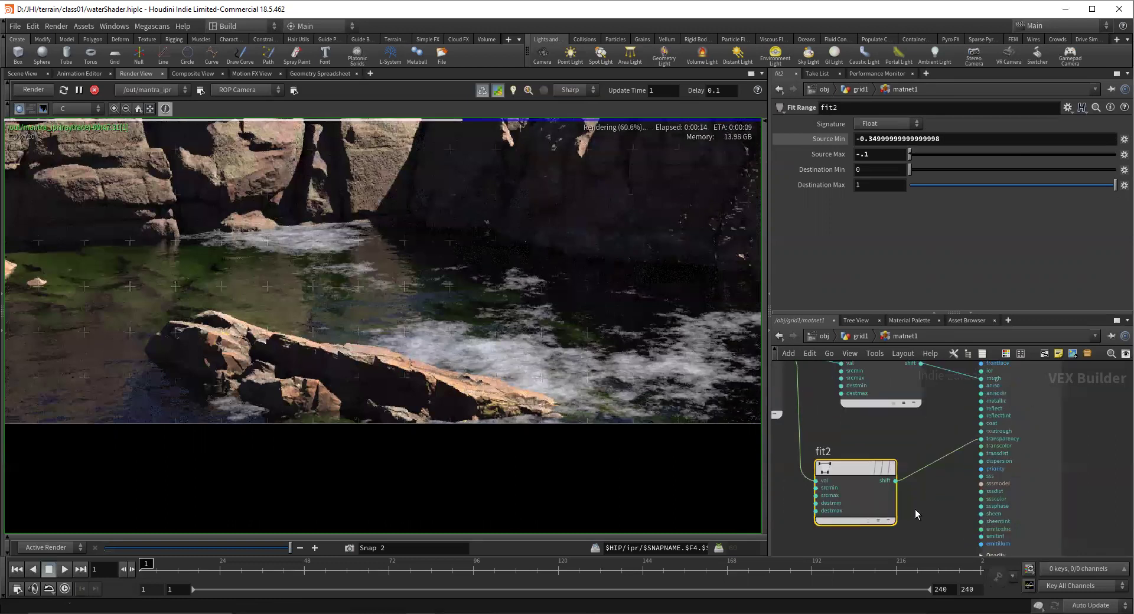
scroll(912, 488, "down", 2)
scroll(884, 517, "up", 1)
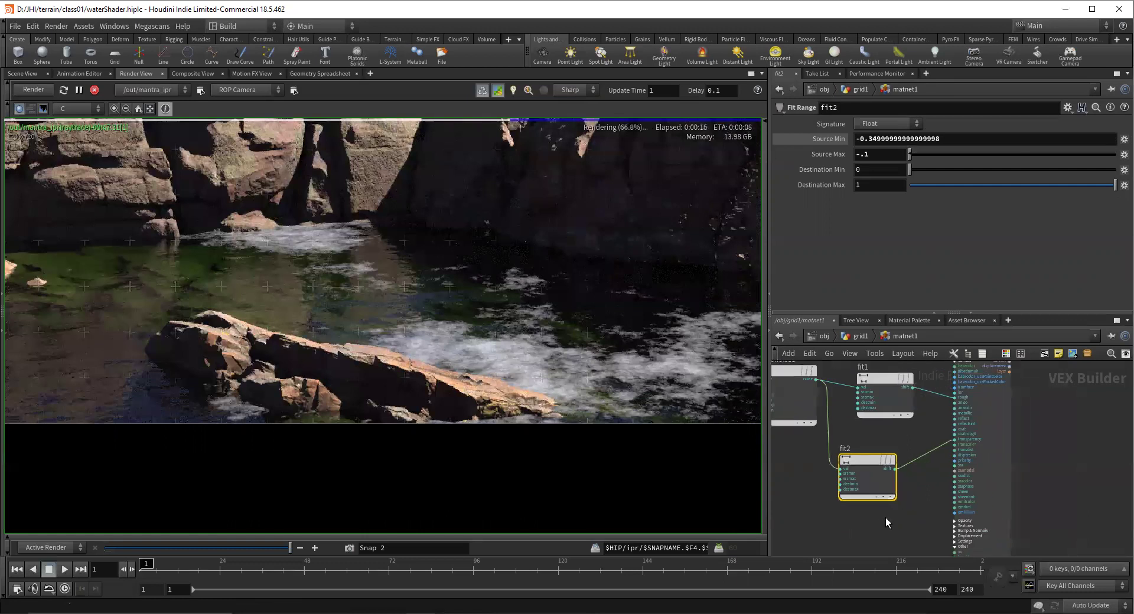
middle_click_drag(972, 439, 953, 472)
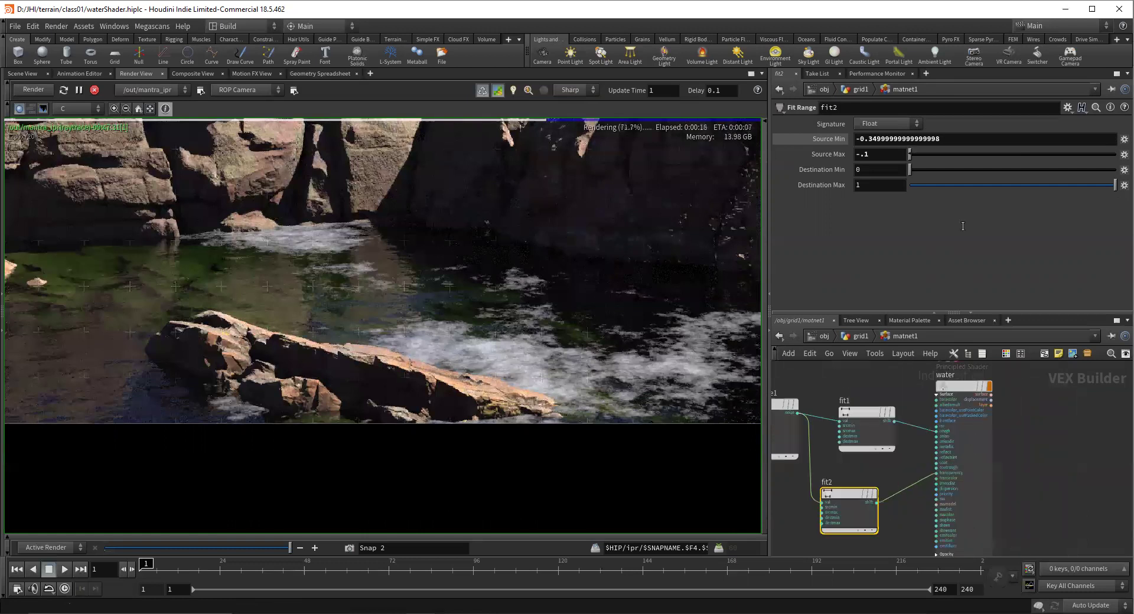
scroll(880, 146, "up", 3)
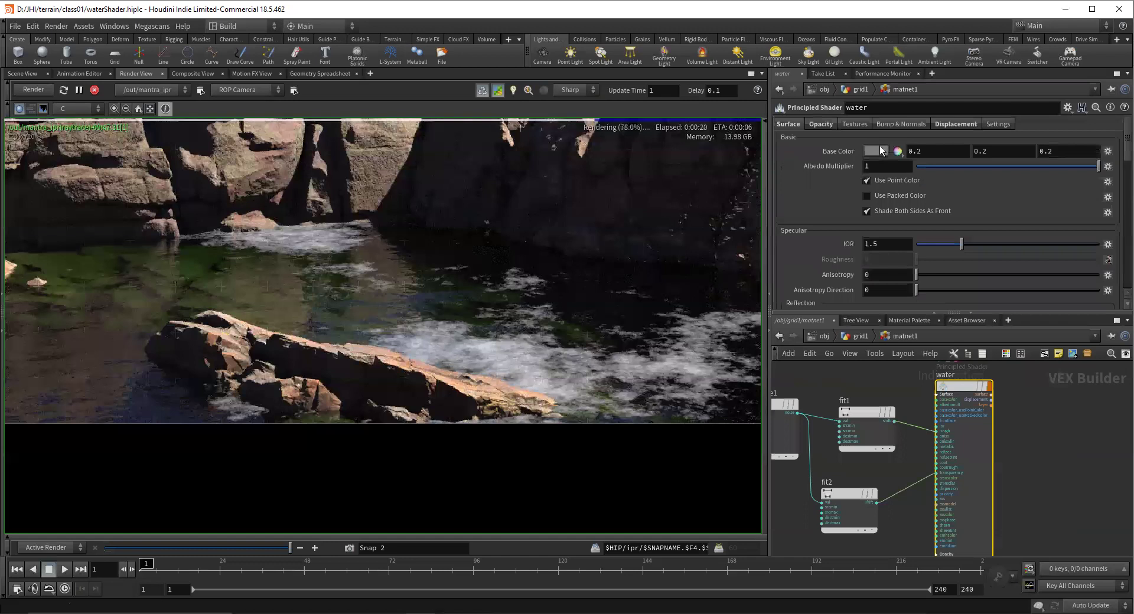
left_click(890, 137)
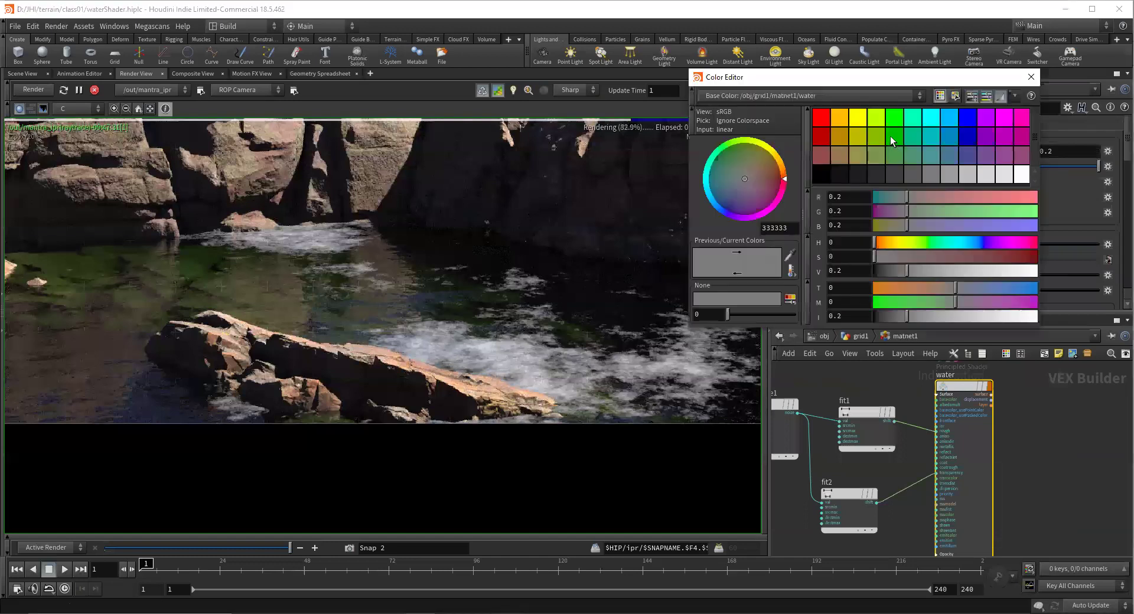
left_click(880, 137)
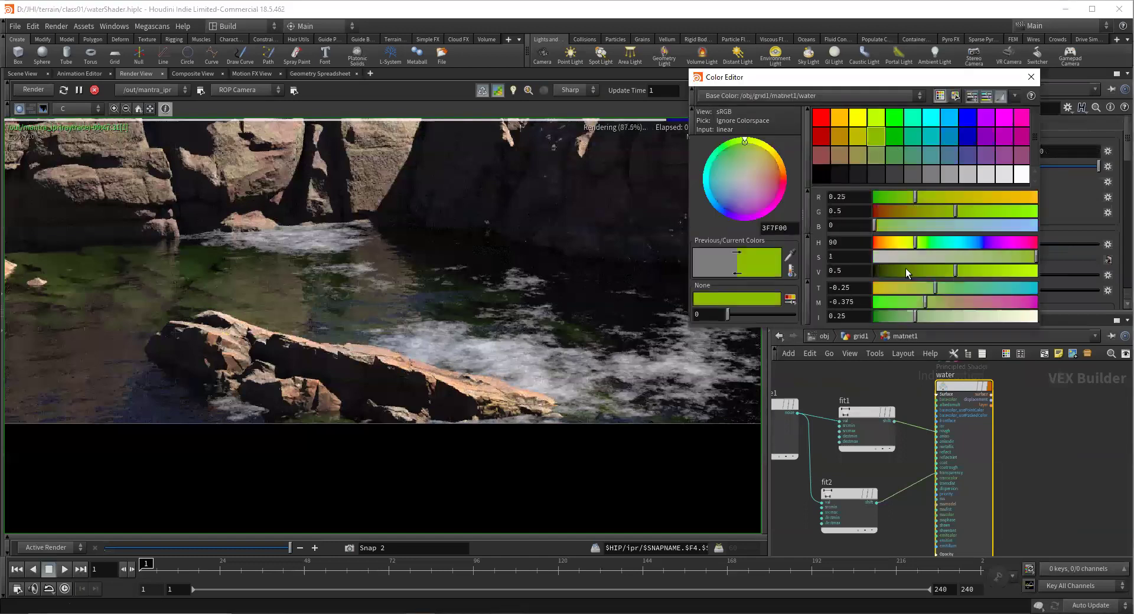
left_click(898, 272)
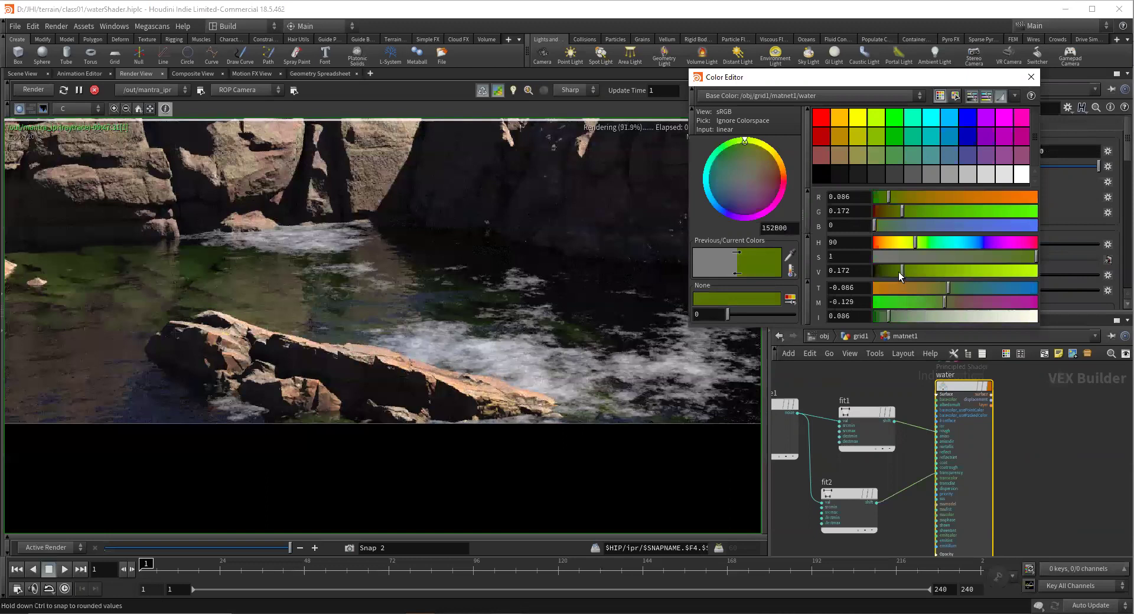
left_click(1032, 78)
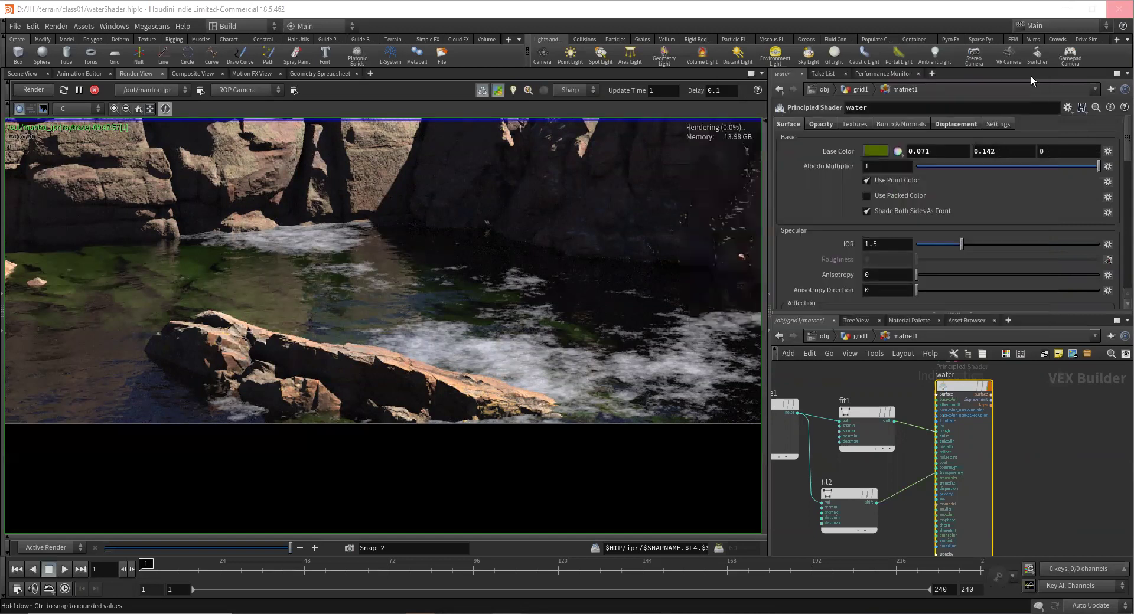
left_click(626, 307)
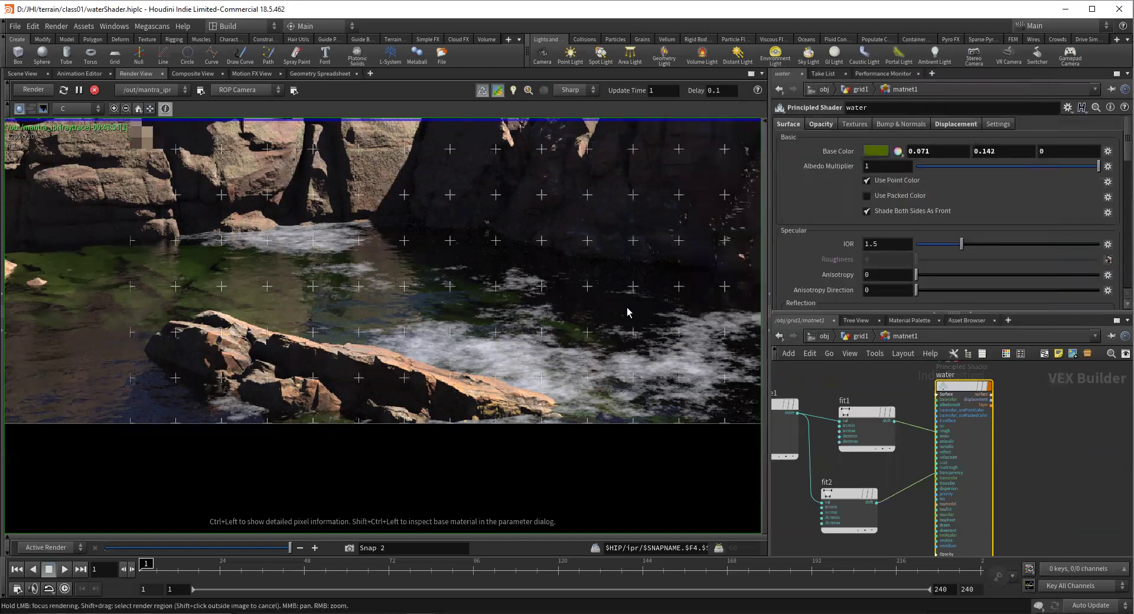
left_click(898, 151)
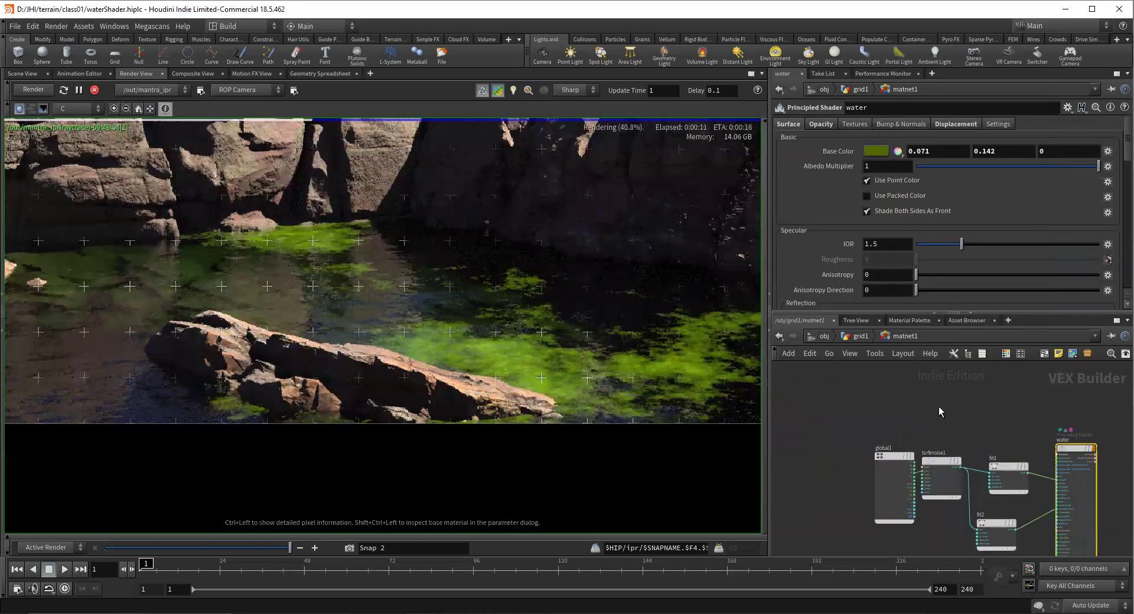
Add a second Turbulent Noise node and wire the global1 node's P output into its freq input
key("Tab")
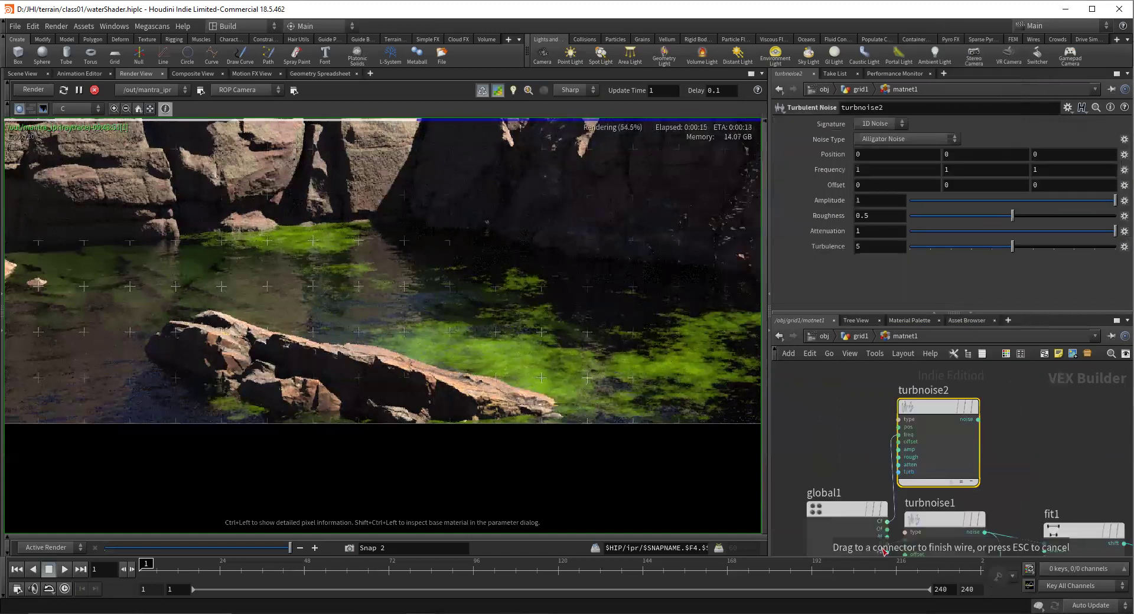
middle_click_drag(885, 552, 890, 472)
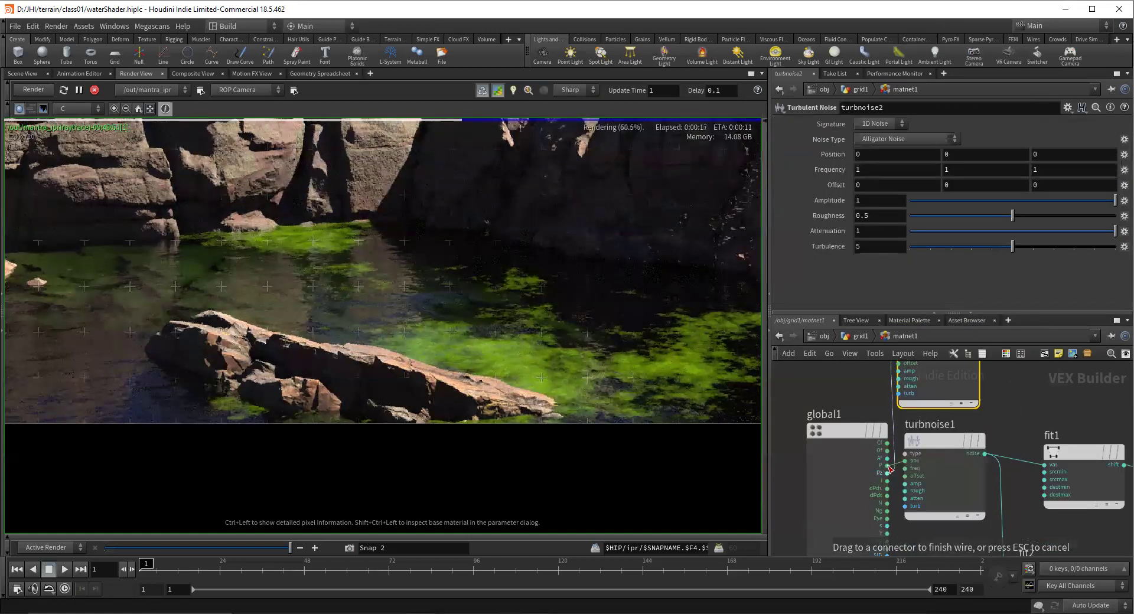
left_click(905, 468)
Add a Color Mix node and connect the turbnoise2 noise output to its bias input
key("Tab")
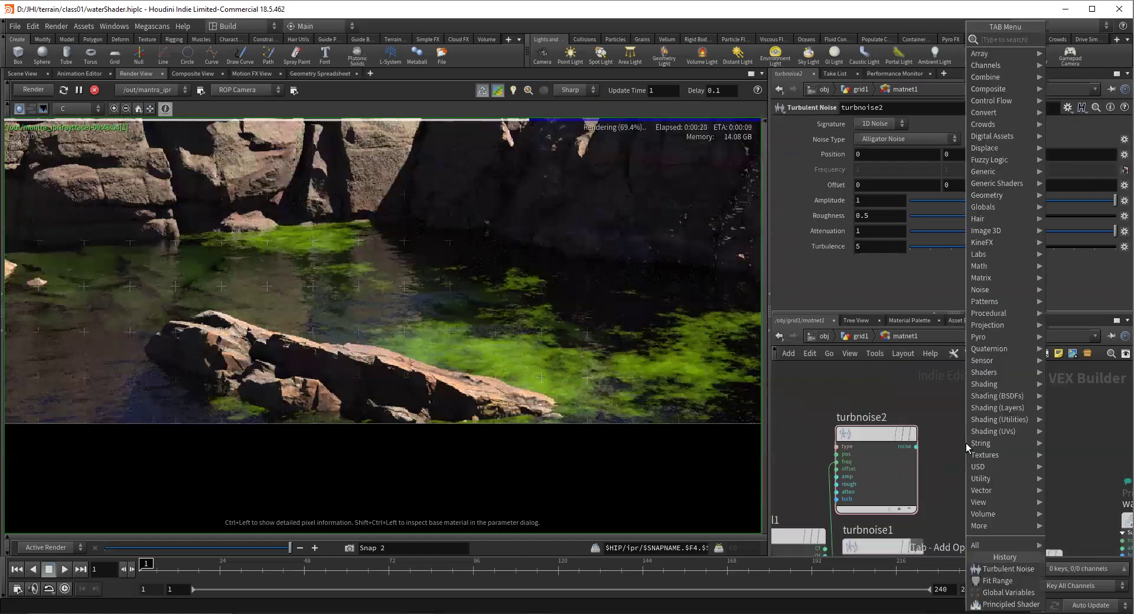
type("COLOR")
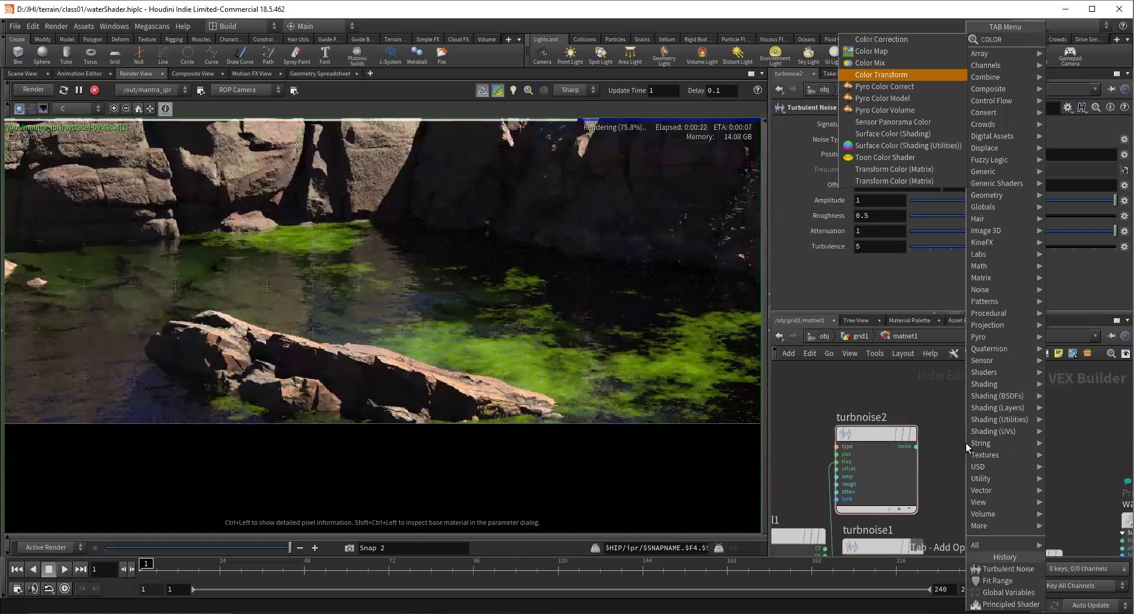
key("Up")
key("Return")
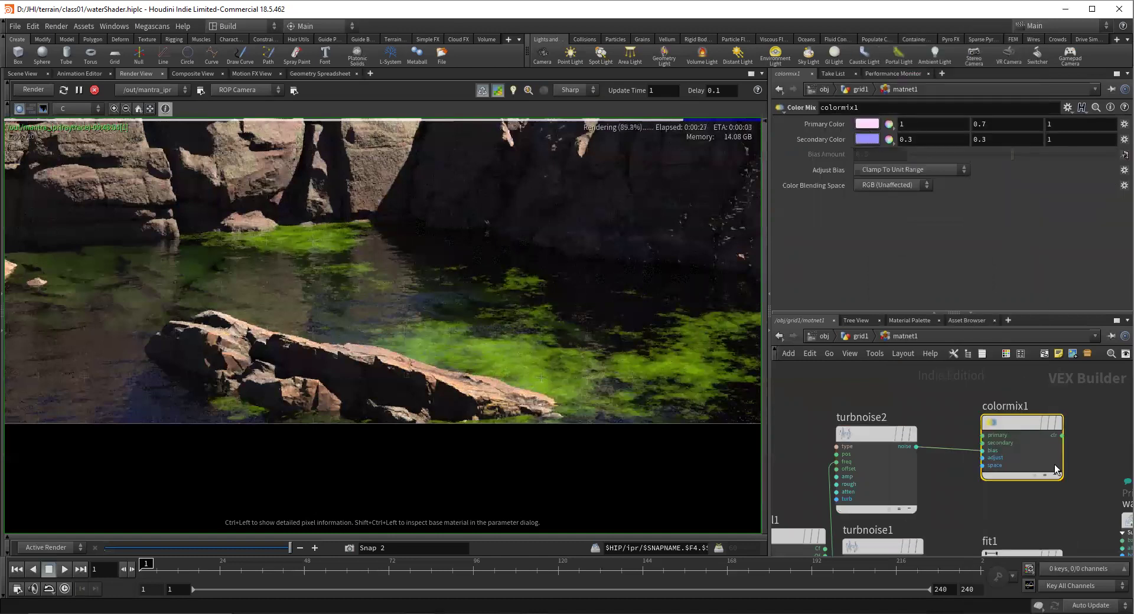
Set colormix1's Primary Color to 0.071, 0.142, 0 and Secondary Color to 0.0709808, 0.088, 0.002904, and connect it to the water shader's base color
scroll(987, 414, "down", 2)
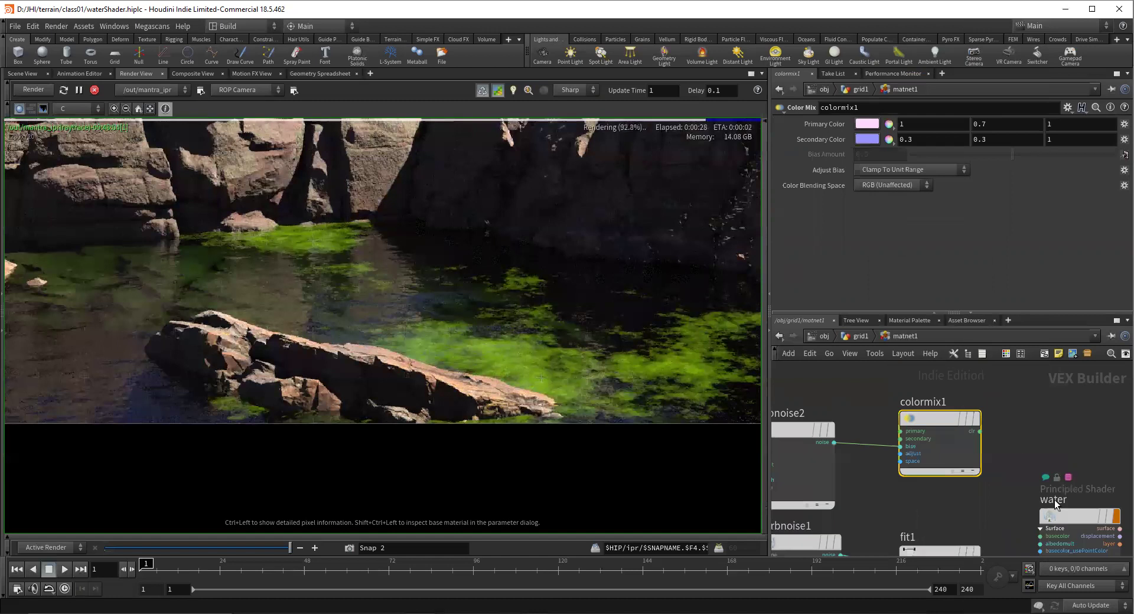
right_click(833, 151)
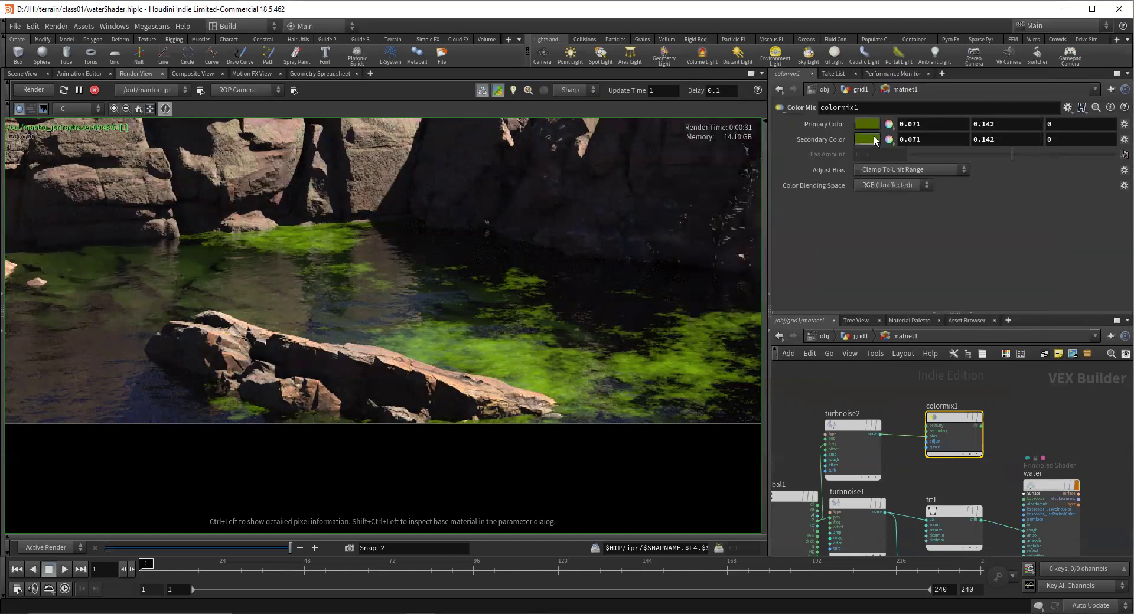
left_click(874, 137)
left_click_drag(898, 271, 889, 271)
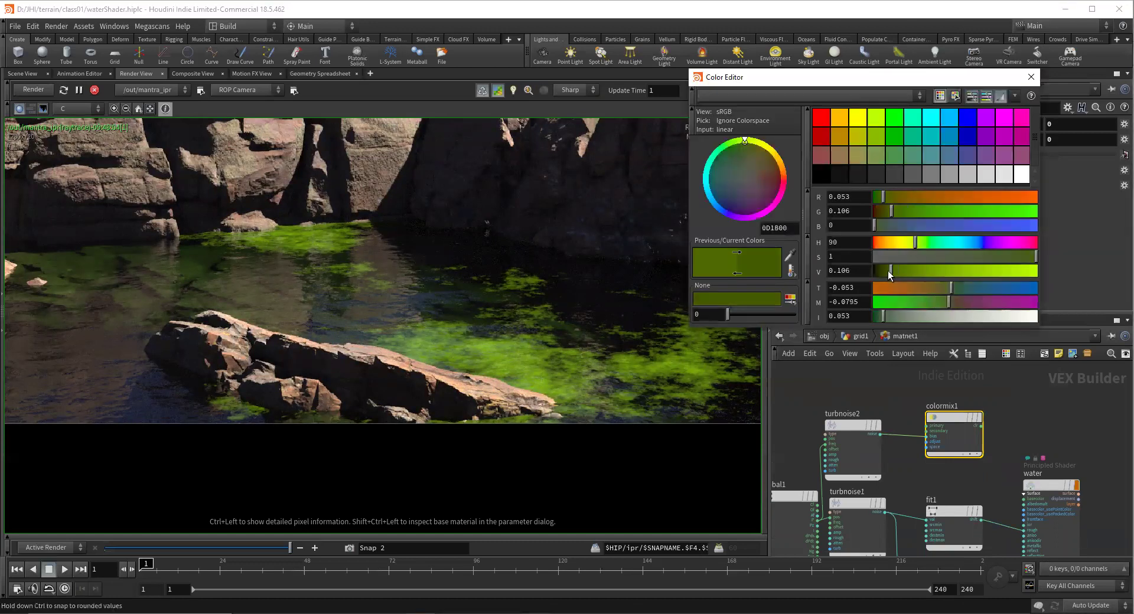
left_click(1030, 255)
left_click_drag(912, 243, 907, 242)
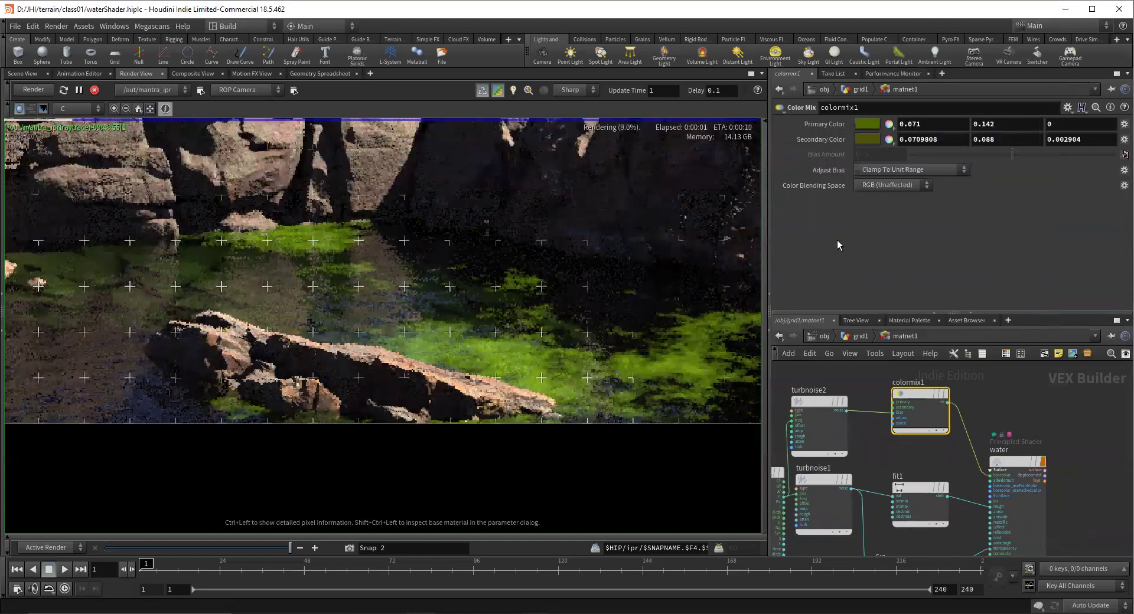
Raise the turbnoise2 node's Roughness to 0.914 and inspect the green patches in the render
left_click(815, 403)
left_click(1070, 222)
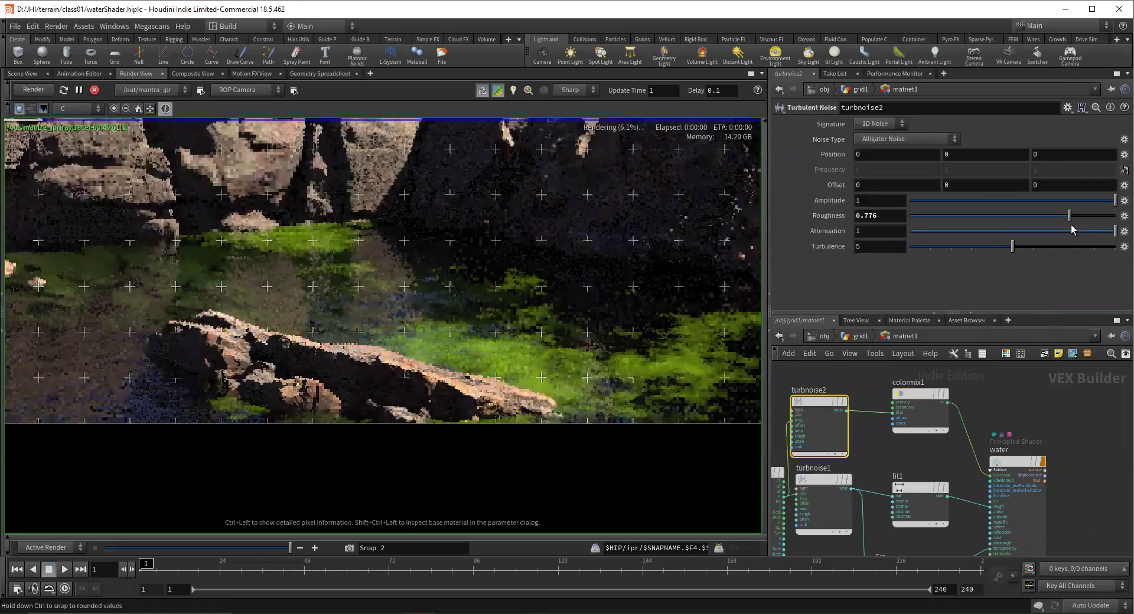
left_click_drag(1069, 217, 1098, 216)
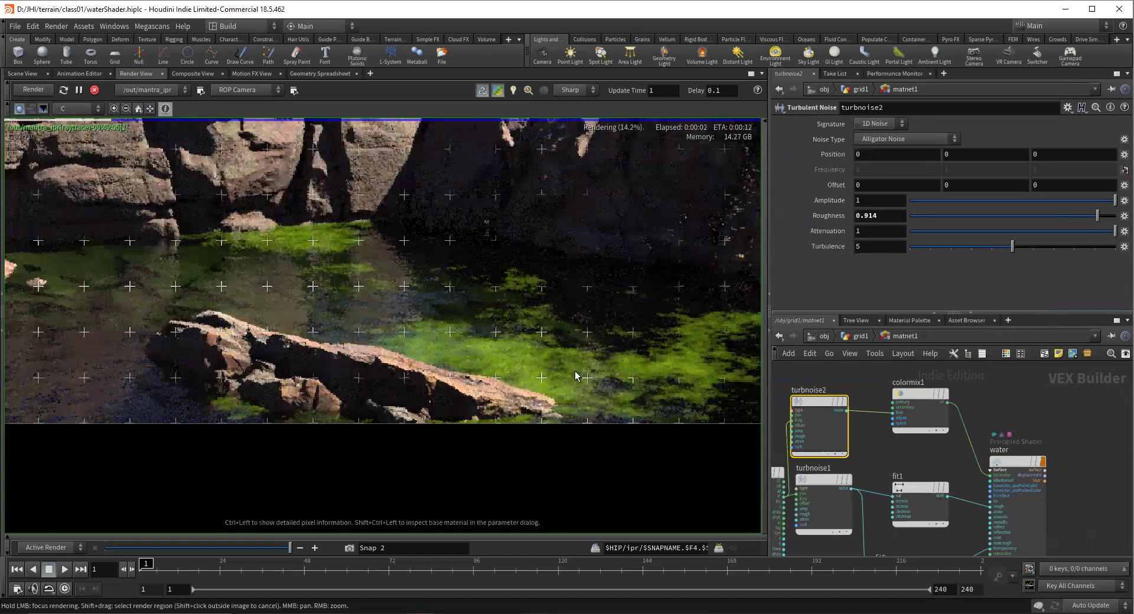
middle_click_drag(535, 363, 537, 321)
mouse_move(523, 320)
right_mouse_down()
mouse_move(515, 299)
mouse_move(520, 317)
right_mouse_up()
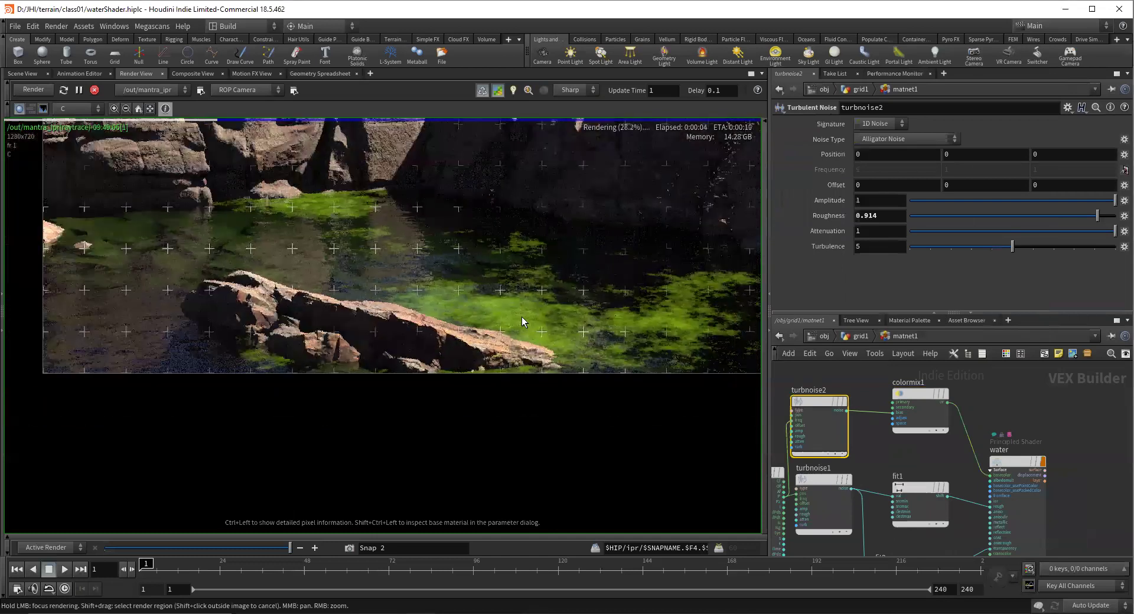
scroll(522, 316, "down", 1)
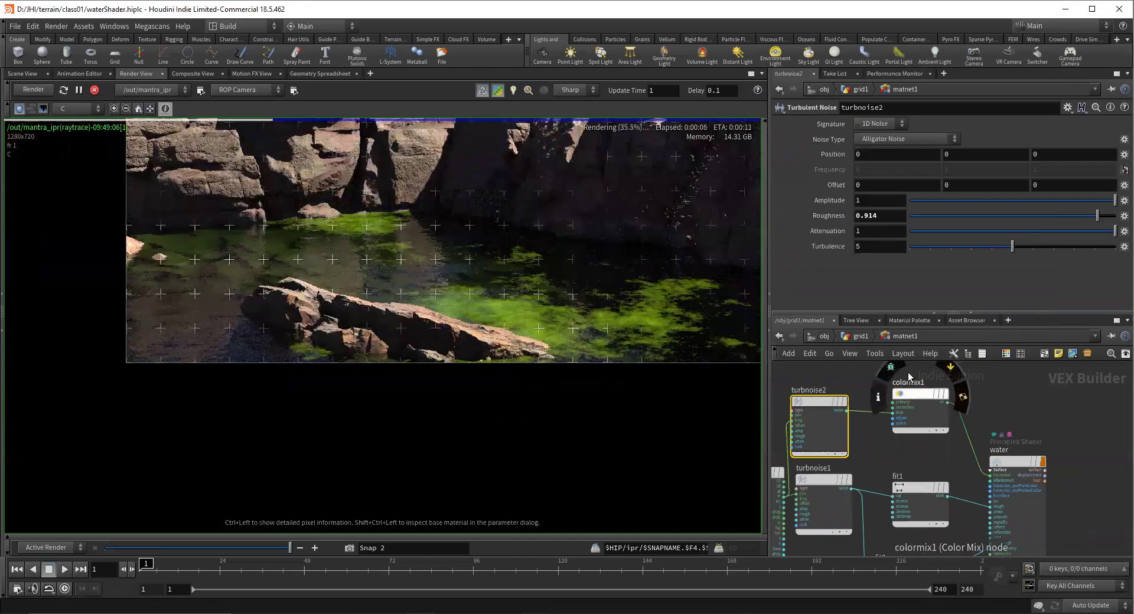
Darken colormix1's Secondary Color to 0.0177452, 0.022, 0.000726
left_click(915, 393)
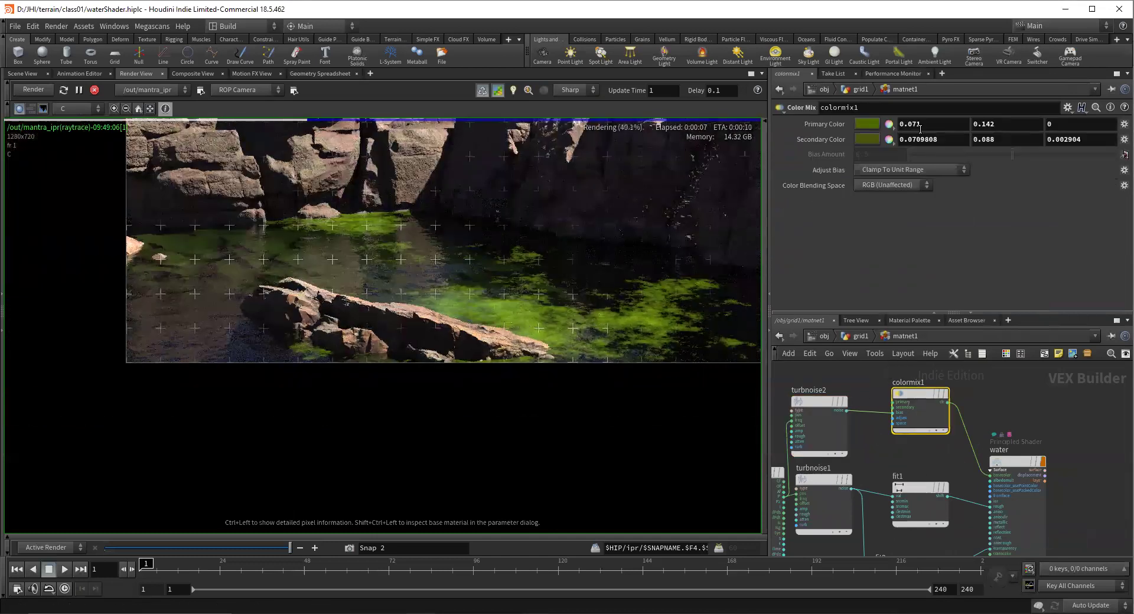
left_click(868, 140)
left_click(884, 272)
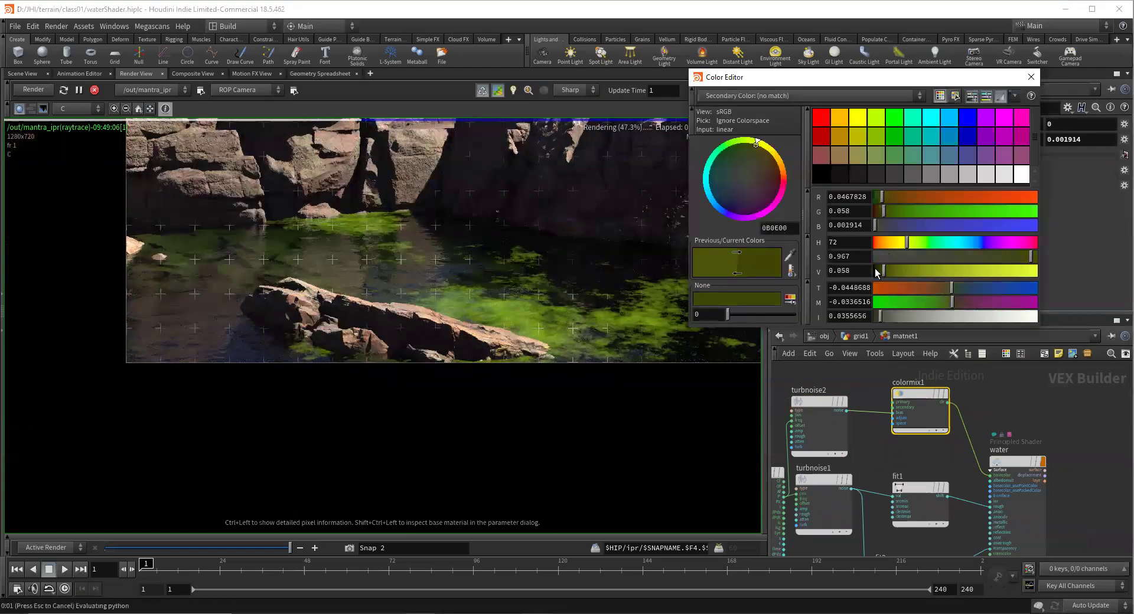
left_click(879, 271)
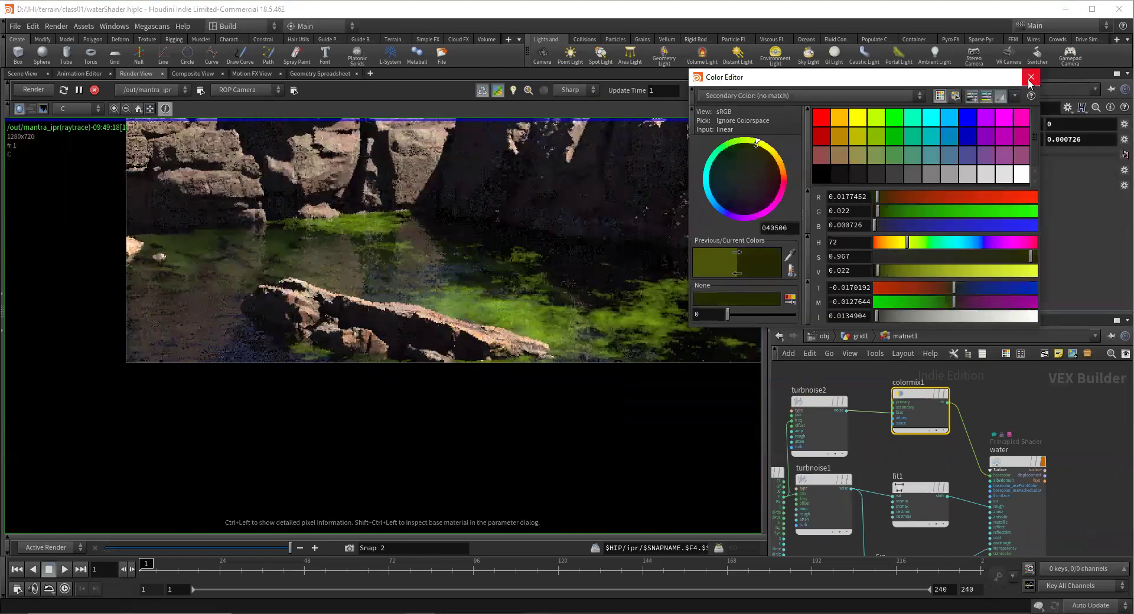
key("Escape")
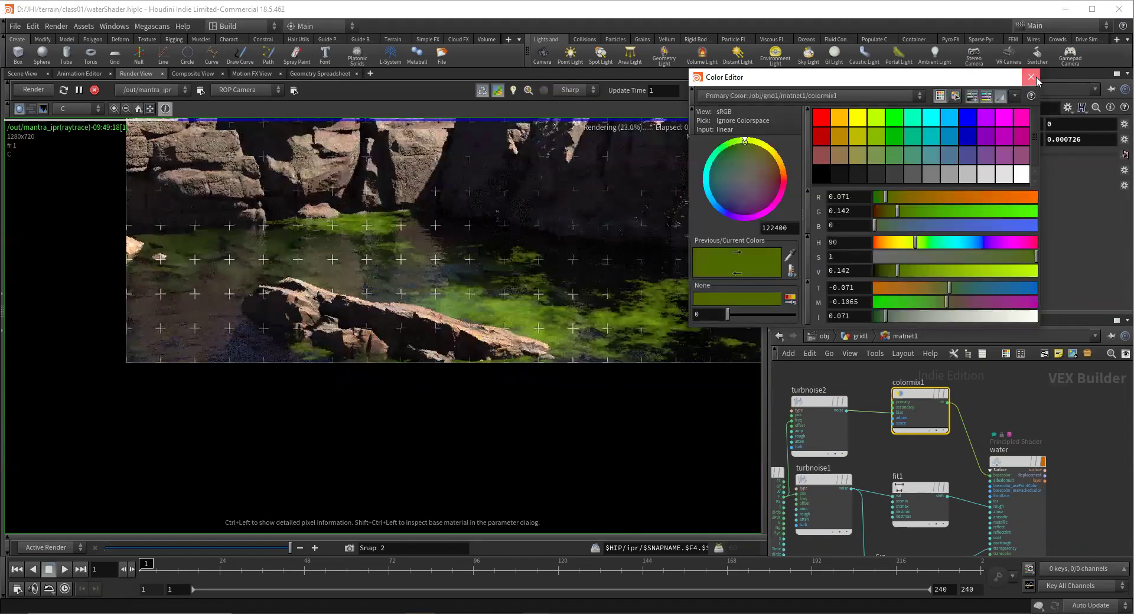
left_click(1031, 77)
Rewire the global P output from turbnoise2's freq input to its pos input
left_click(808, 404)
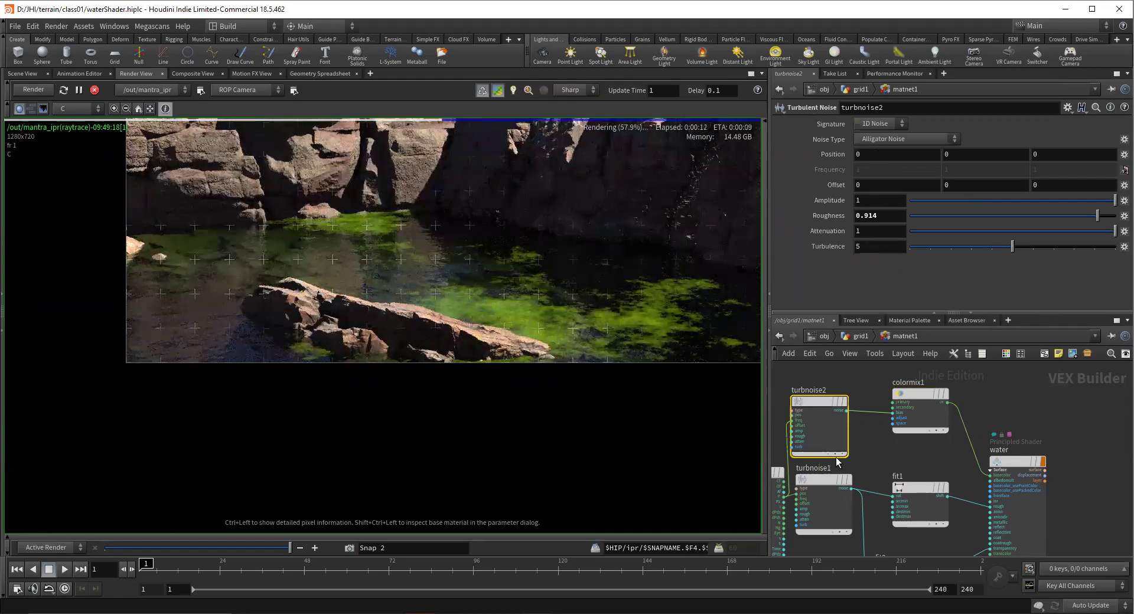
middle_click_drag(837, 464, 900, 443)
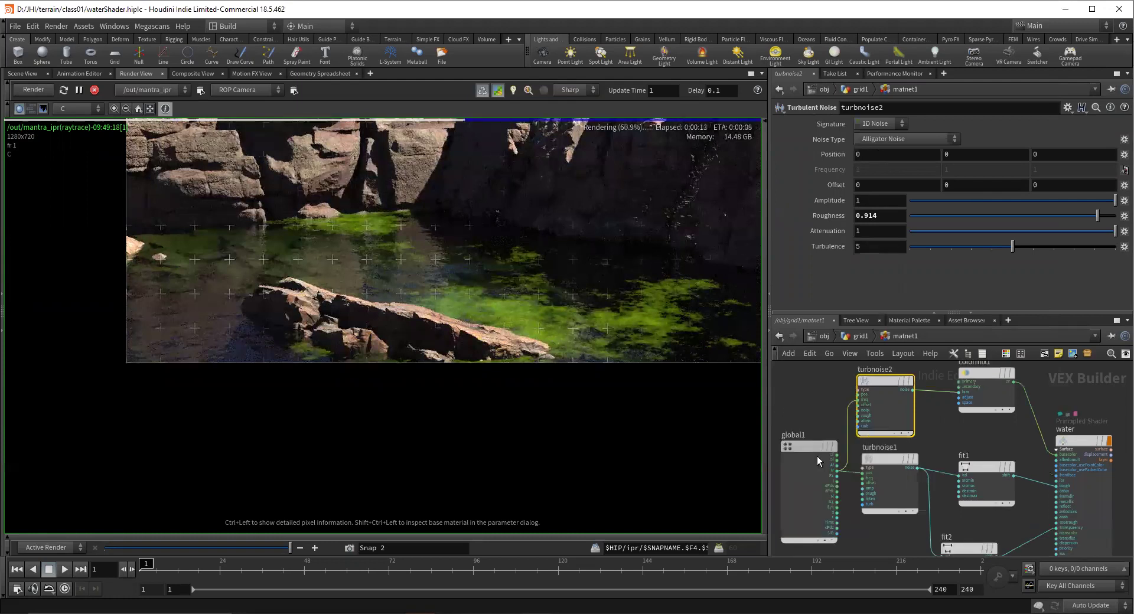
left_click(861, 401)
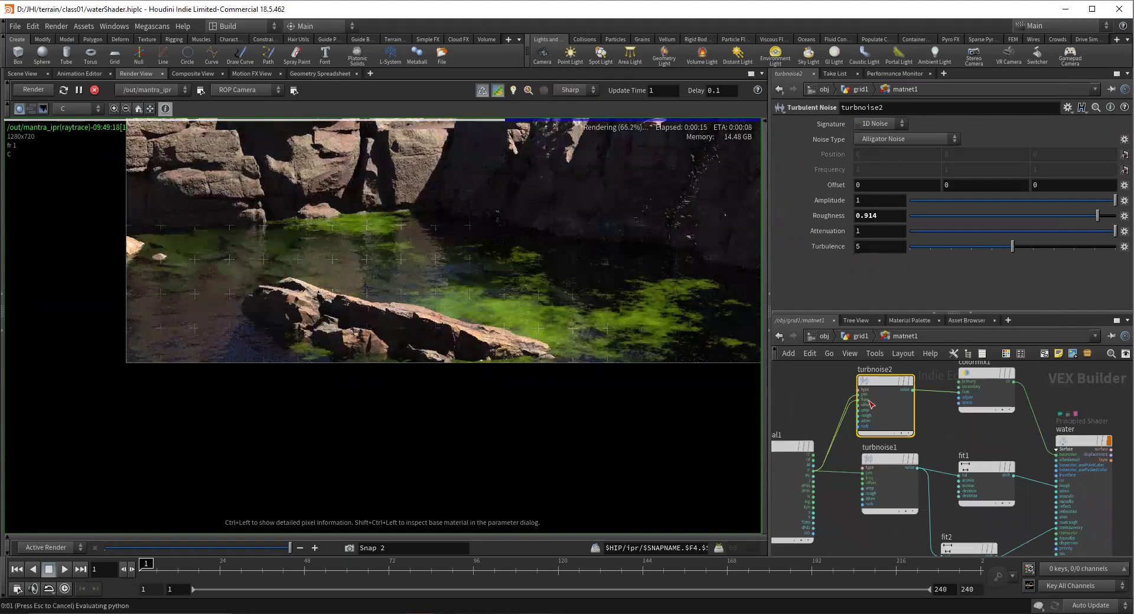
key("ctrl+z")
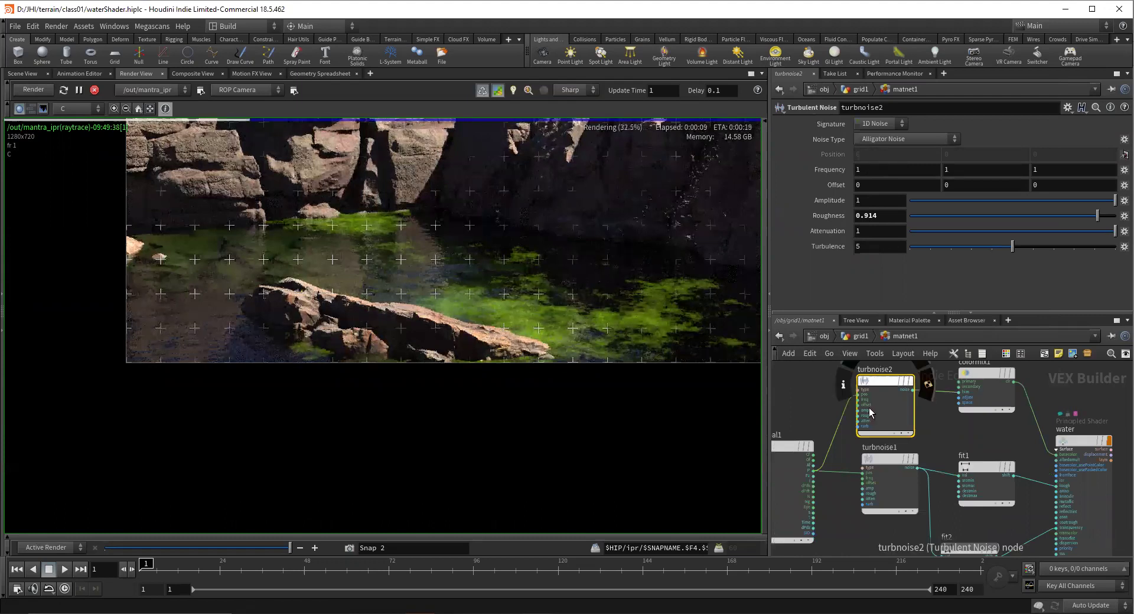
Spread out turbnoise2 and colormix1 and insert a Fit Range node on the wire between them
mouse_move(869, 411)
left_mouse_down()
mouse_move(881, 388)
mouse_move(891, 411)
left_mouse_up()
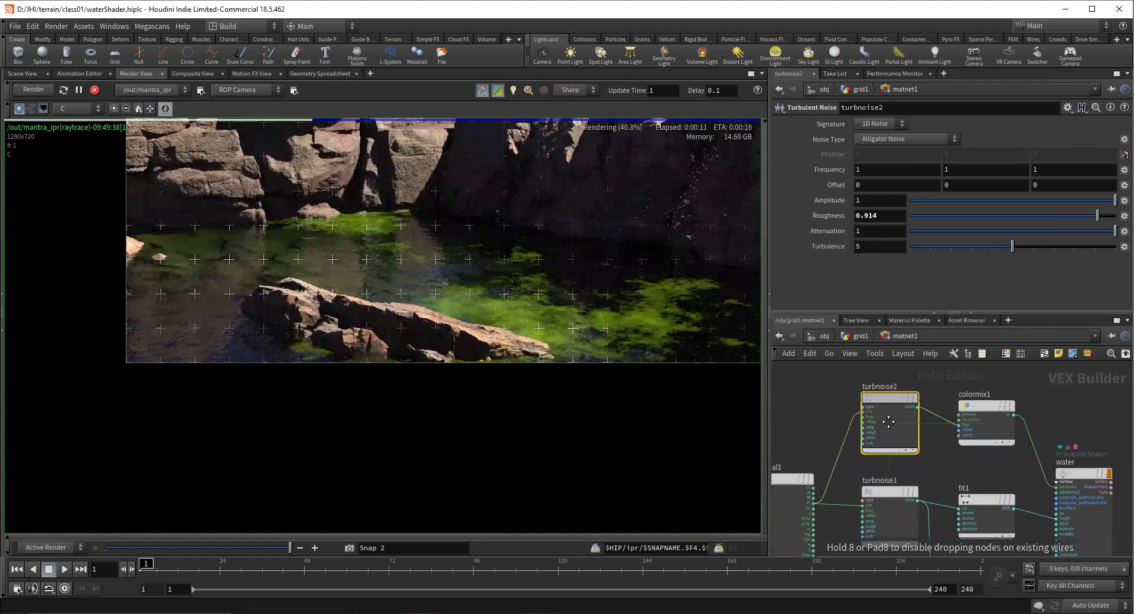
middle_click_drag(917, 404, 871, 382)
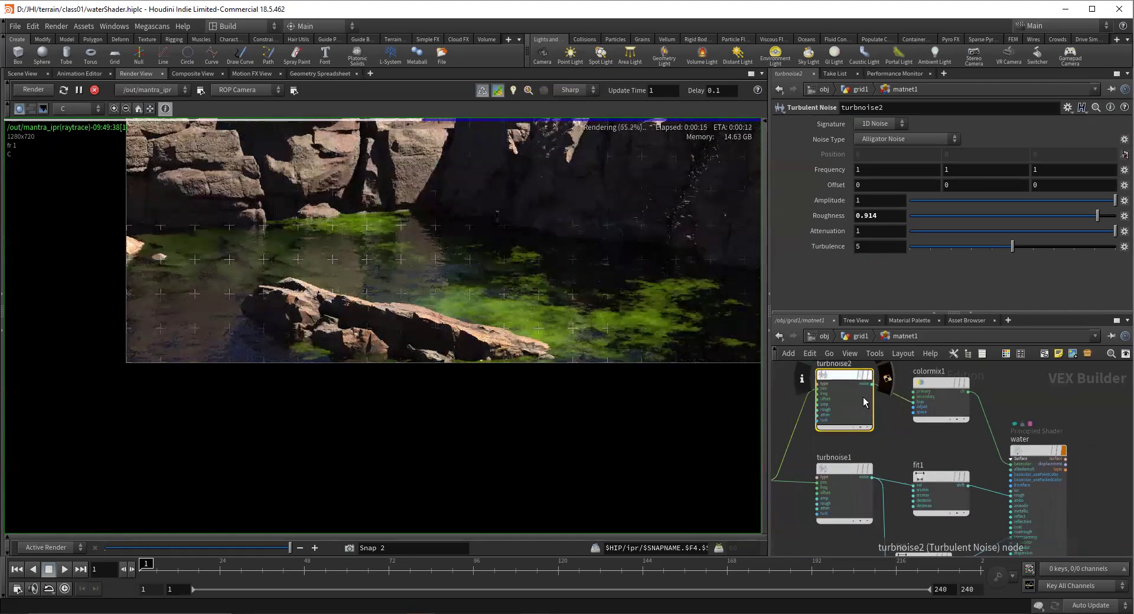
middle_click_drag(838, 373, 813, 381)
left_click_drag(911, 393, 978, 385)
left_click_drag(827, 402, 803, 402)
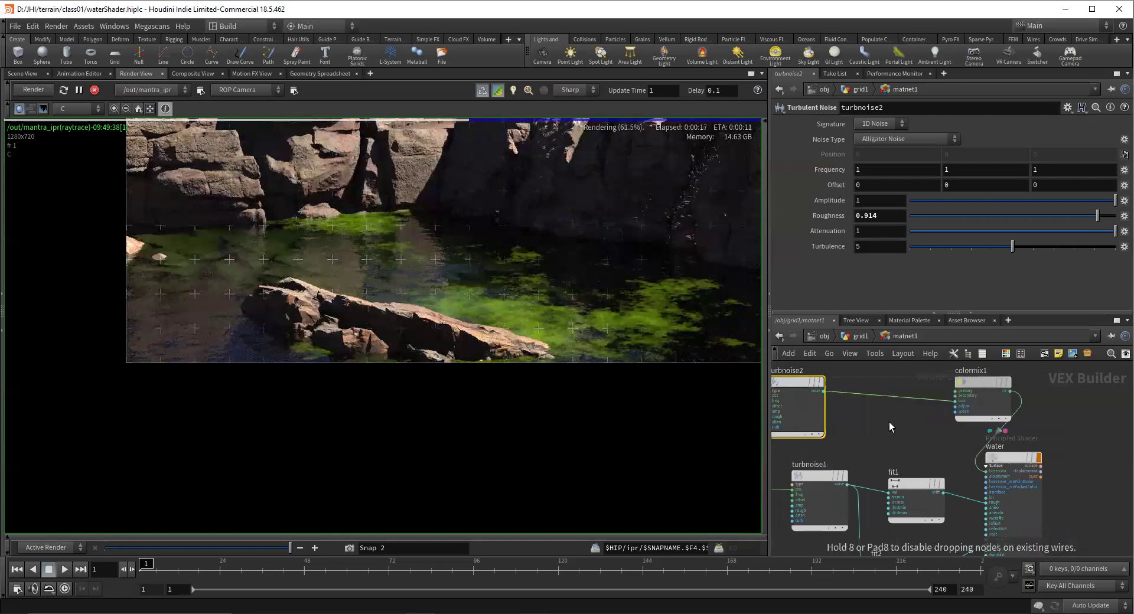
left_click(890, 422)
key("Tab")
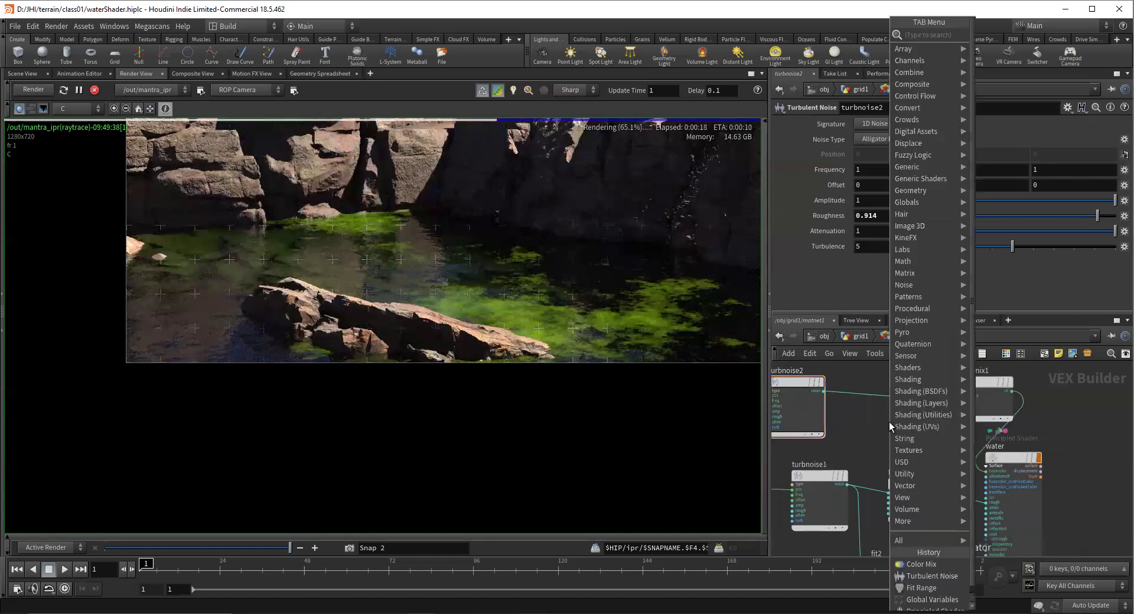
type("fit")
key("Return")
left_click(883, 392)
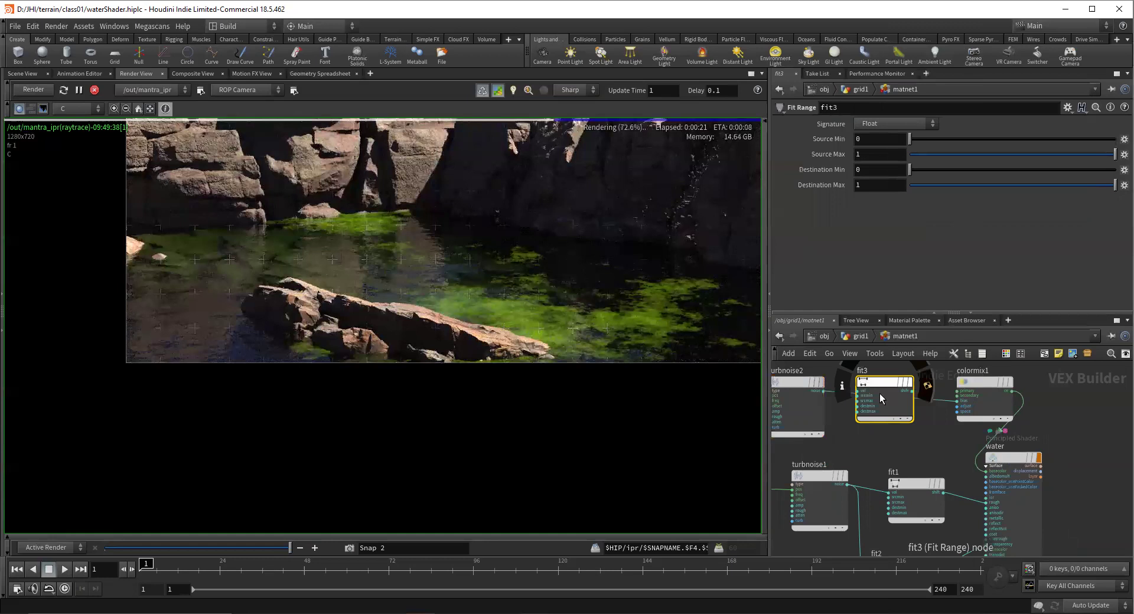
Set the new fit3 node's Source Max to 0.5
left_click(874, 154)
type(".5")
key("Return")
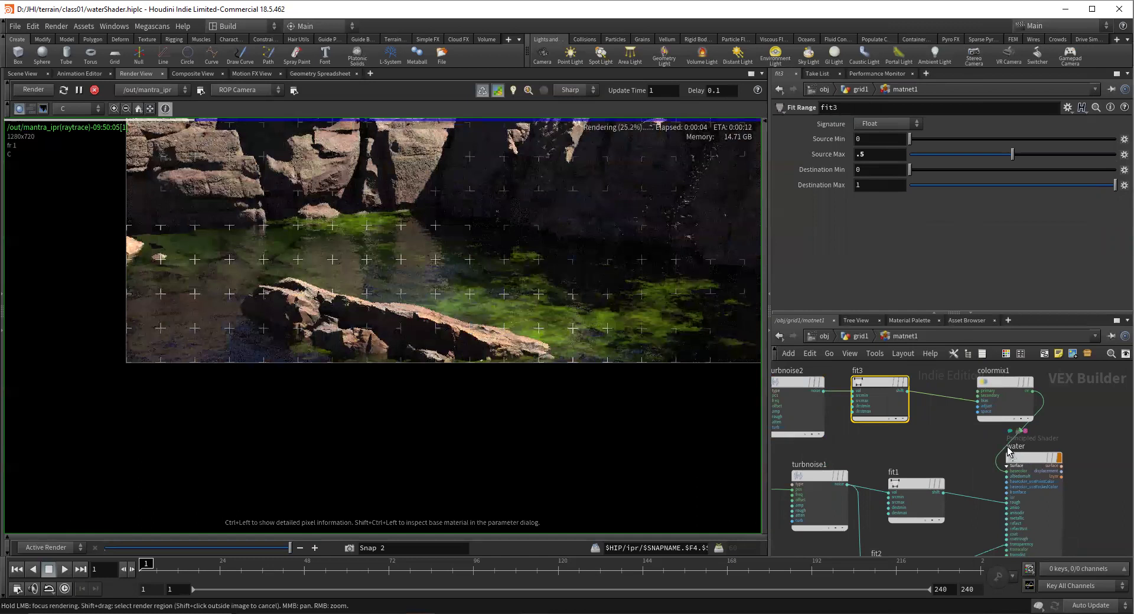
Move colormix1 closer to fit3 and darken its Primary Color to 0.0365, 0.073, 0
left_click_drag(986, 382, 956, 386)
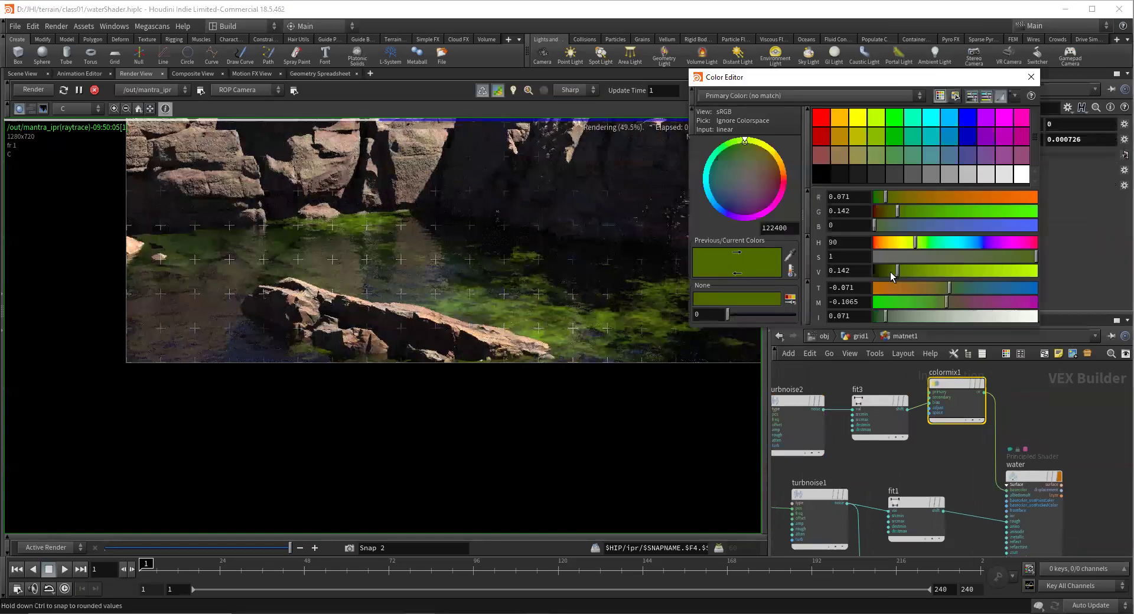
left_click_drag(888, 271, 879, 275)
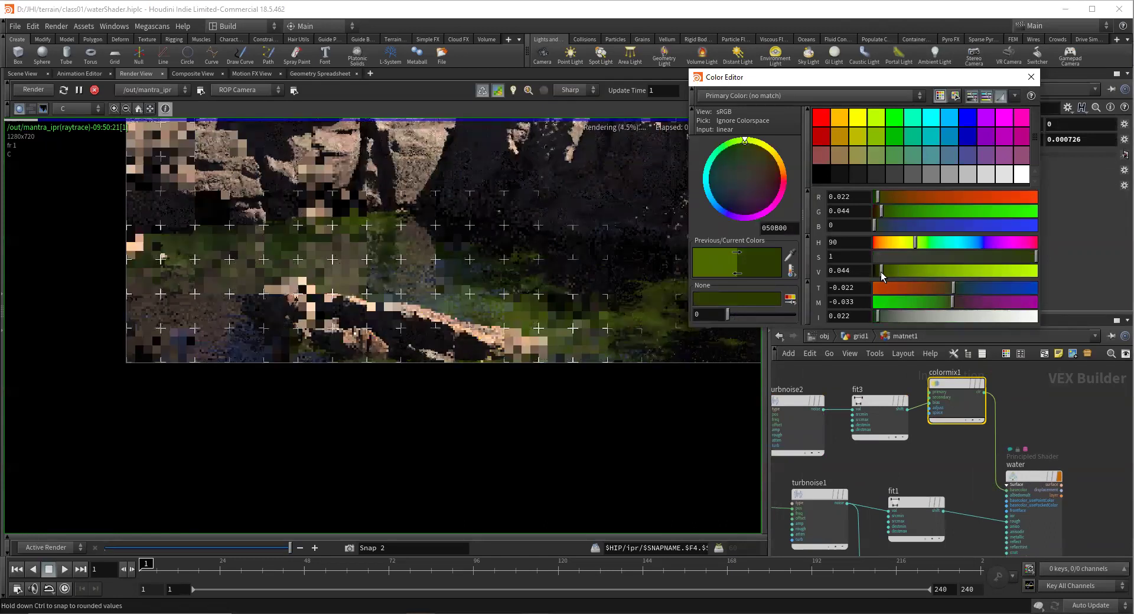
left_click_drag(885, 273, 886, 272)
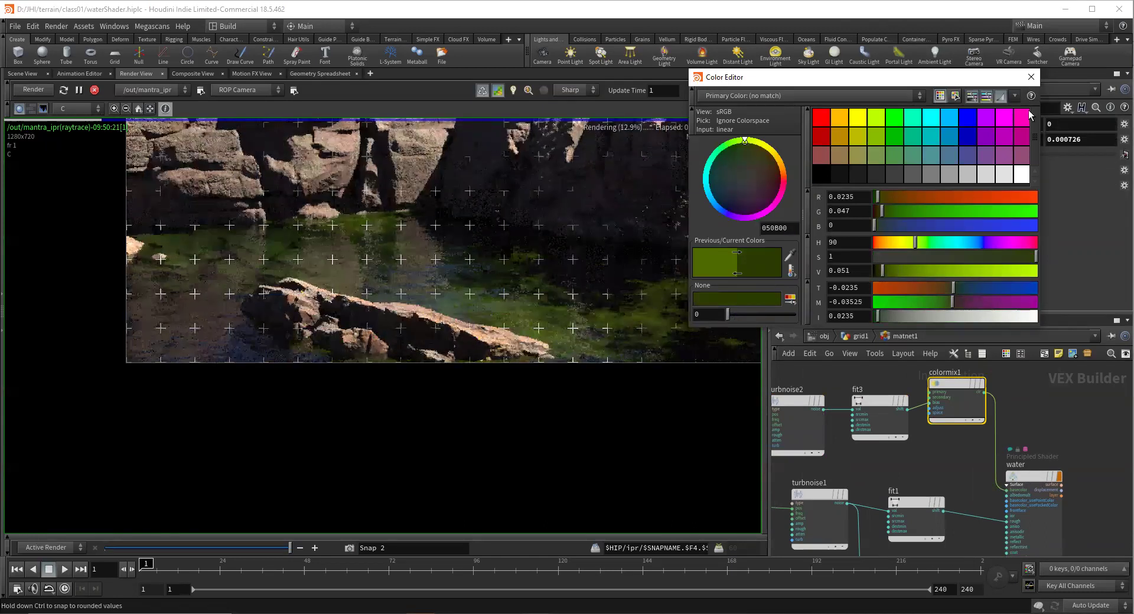
left_click(1029, 81)
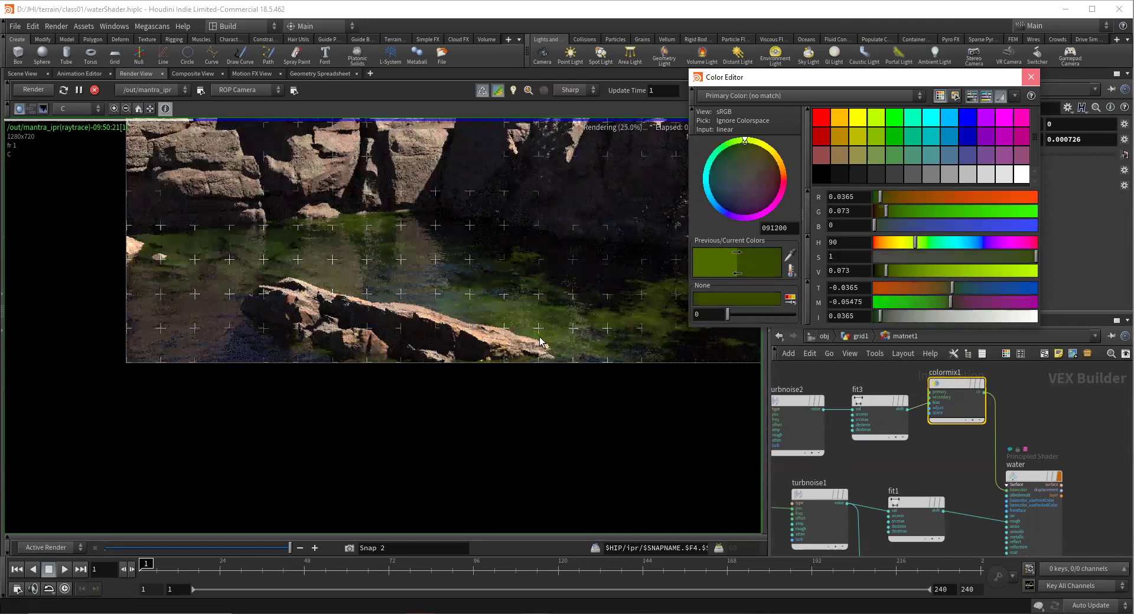
Examine the darker green patches, reflections and rocks in the render, both close up and in the full frame
scroll(540, 336, "down", 2)
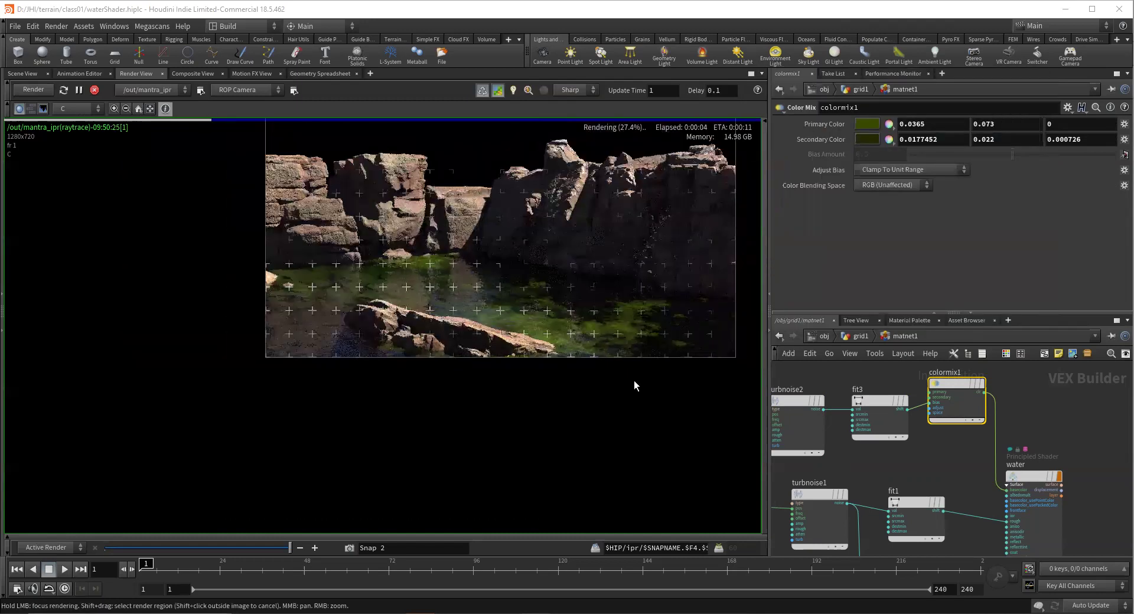
scroll(607, 352, "up", 1)
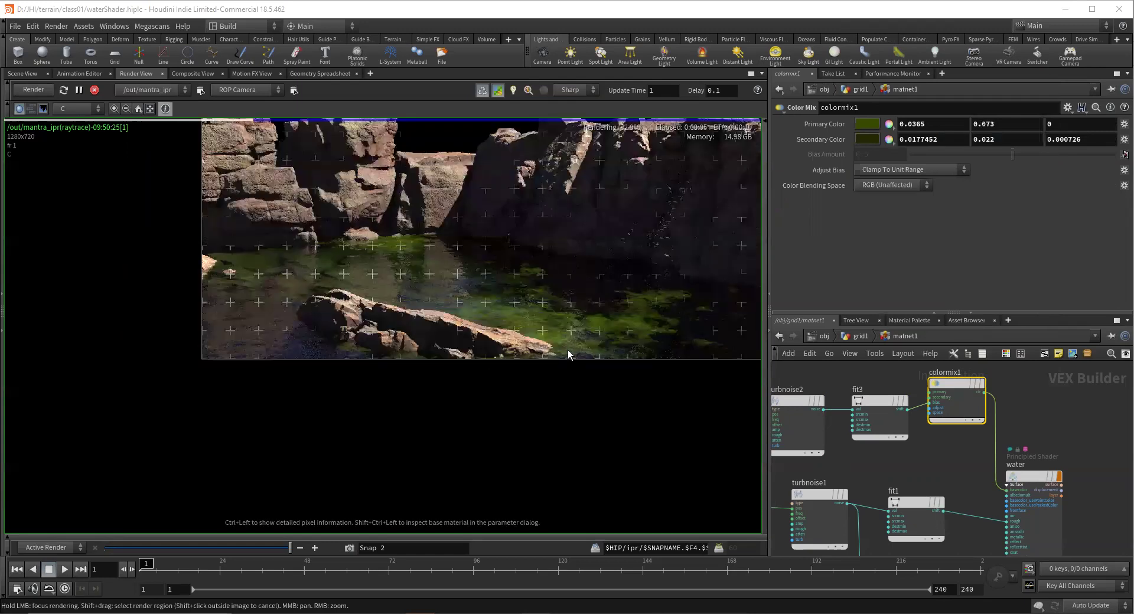
scroll(569, 350, "up", 1)
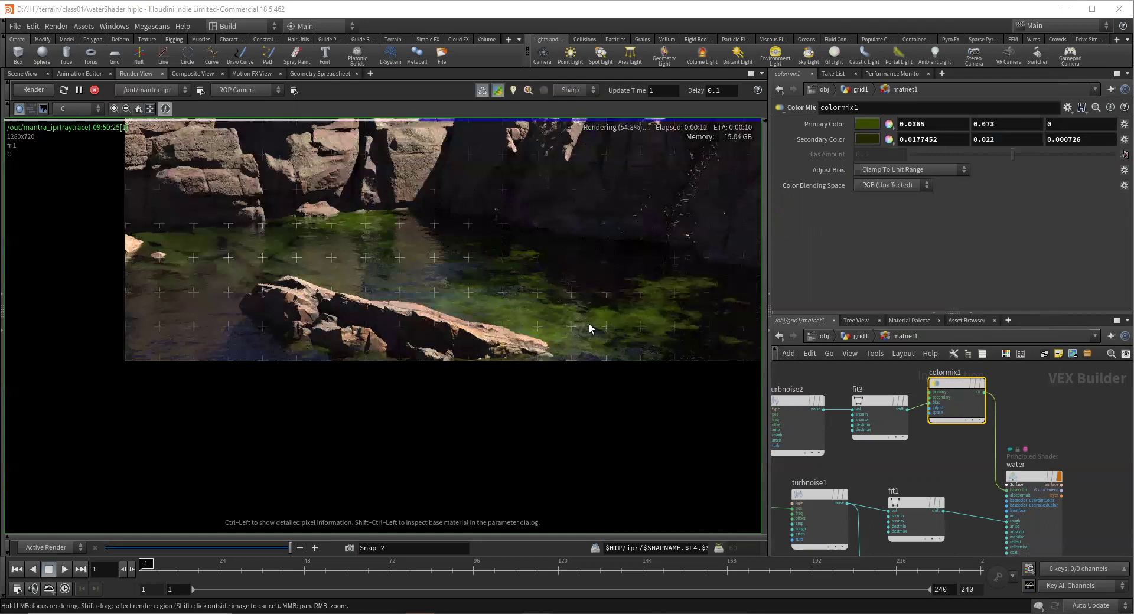
scroll(590, 324, "down", 1)
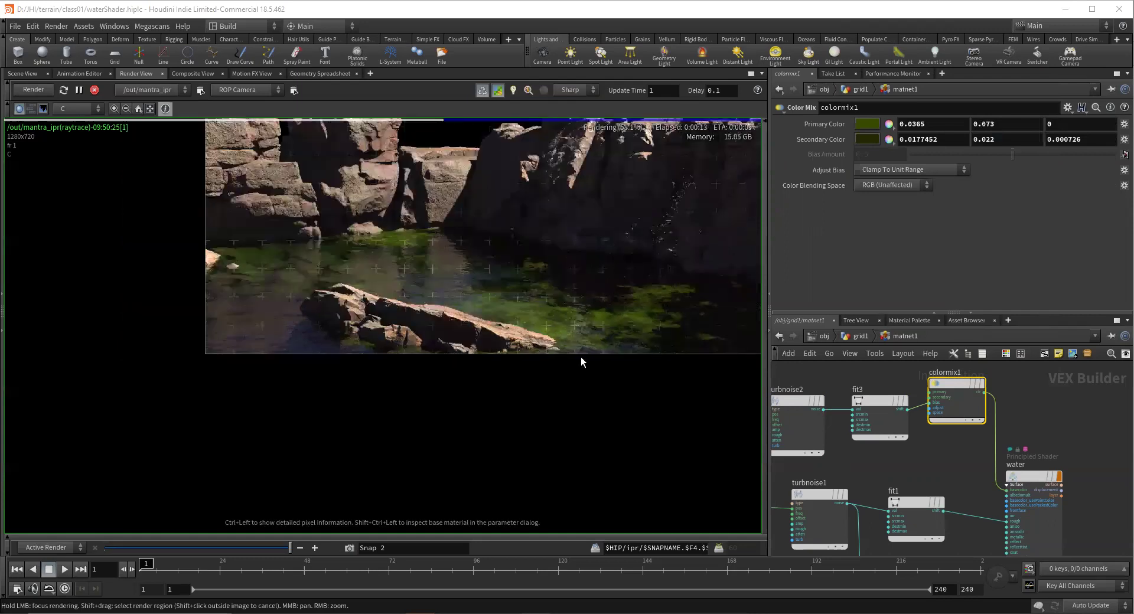
right_click_drag(580, 357, 496, 357)
scroll(523, 348, "up", 2)
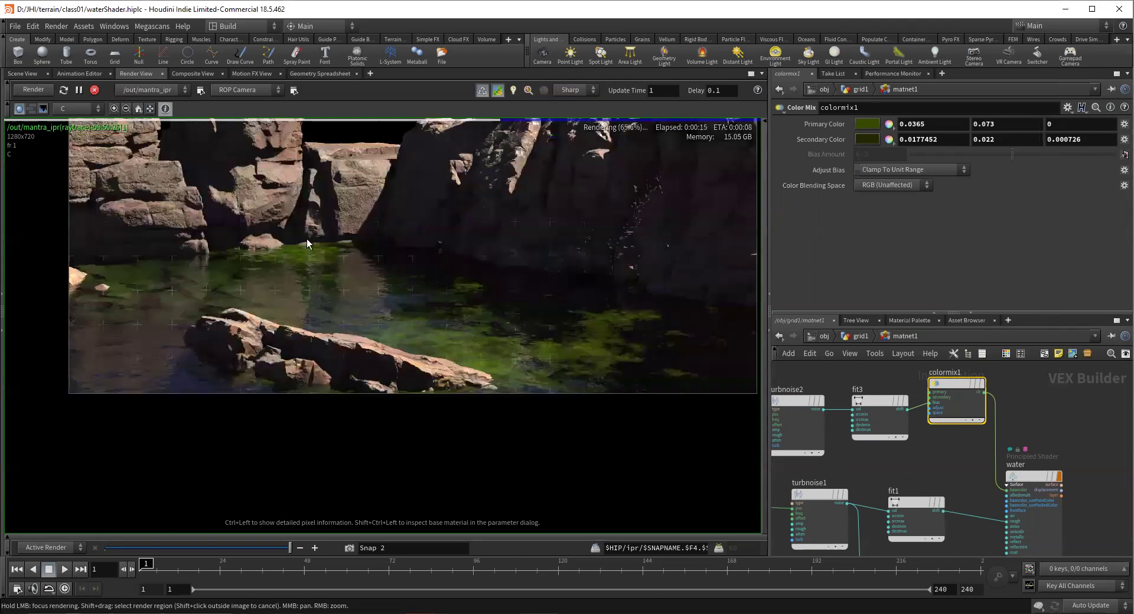
scroll(647, 362, "down", 1)
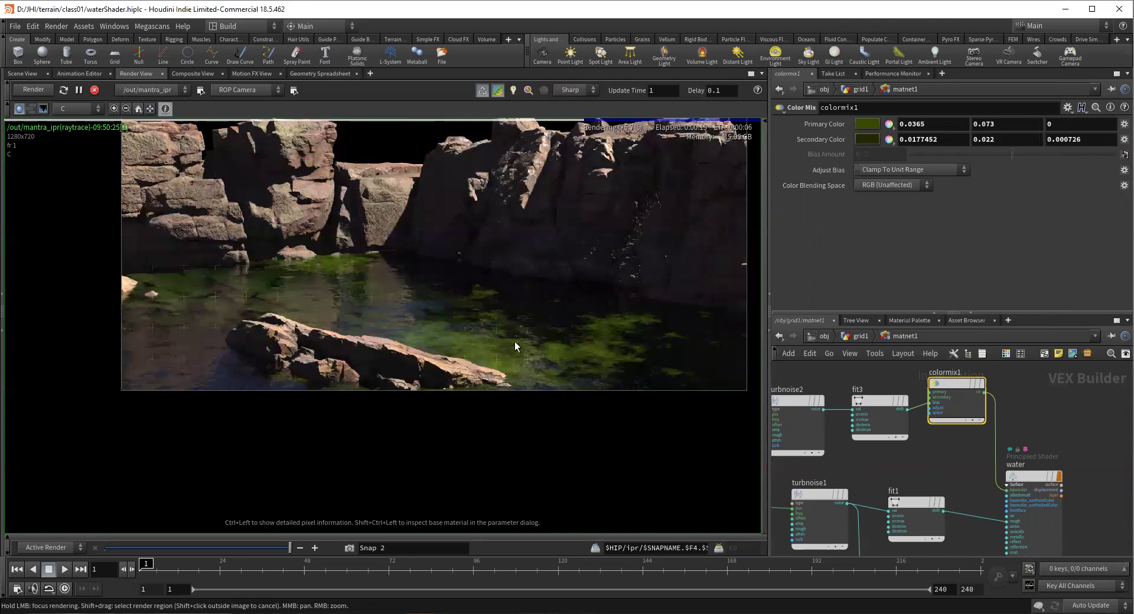
scroll(536, 349, "down", 1)
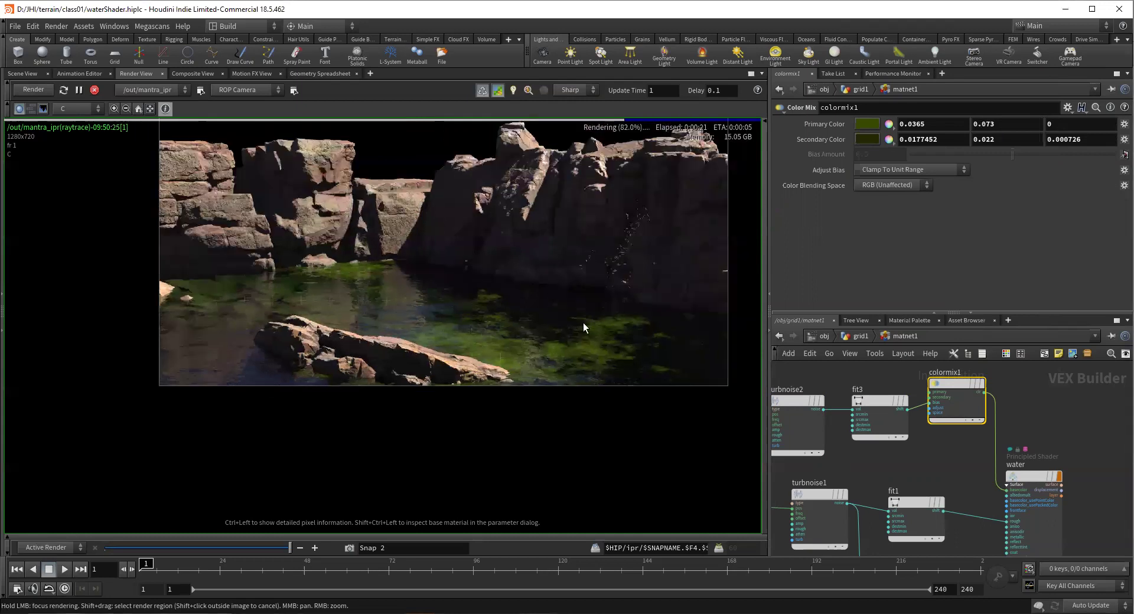
scroll(579, 378, "up", 2)
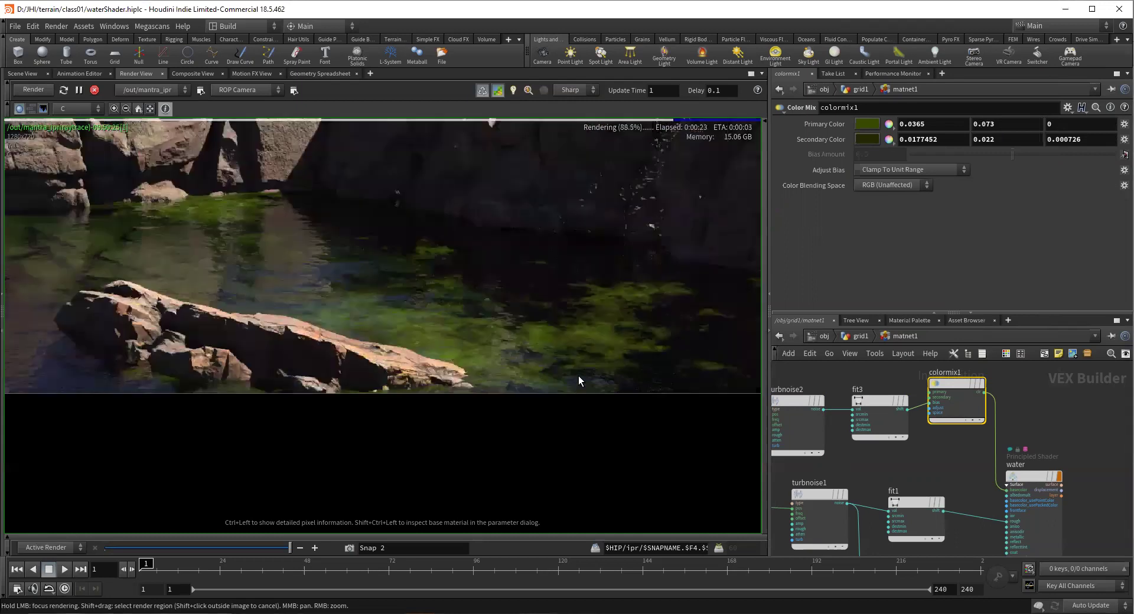
scroll(579, 381, "up", 1)
scroll(579, 376, "down", 1)
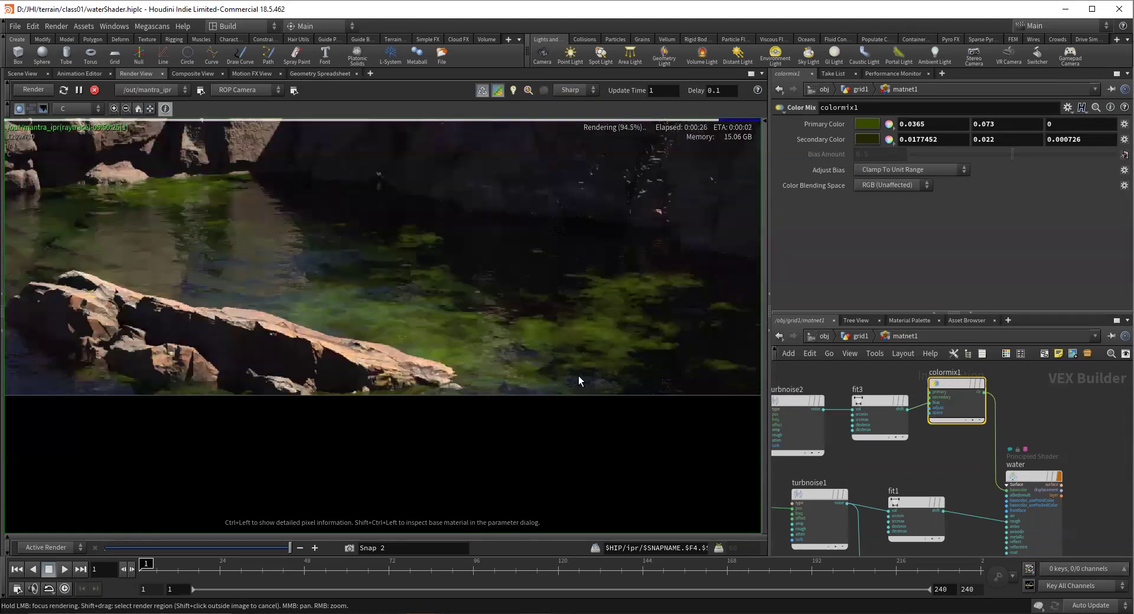
scroll(585, 369, "down", 1)
scroll(576, 349, "down", 1)
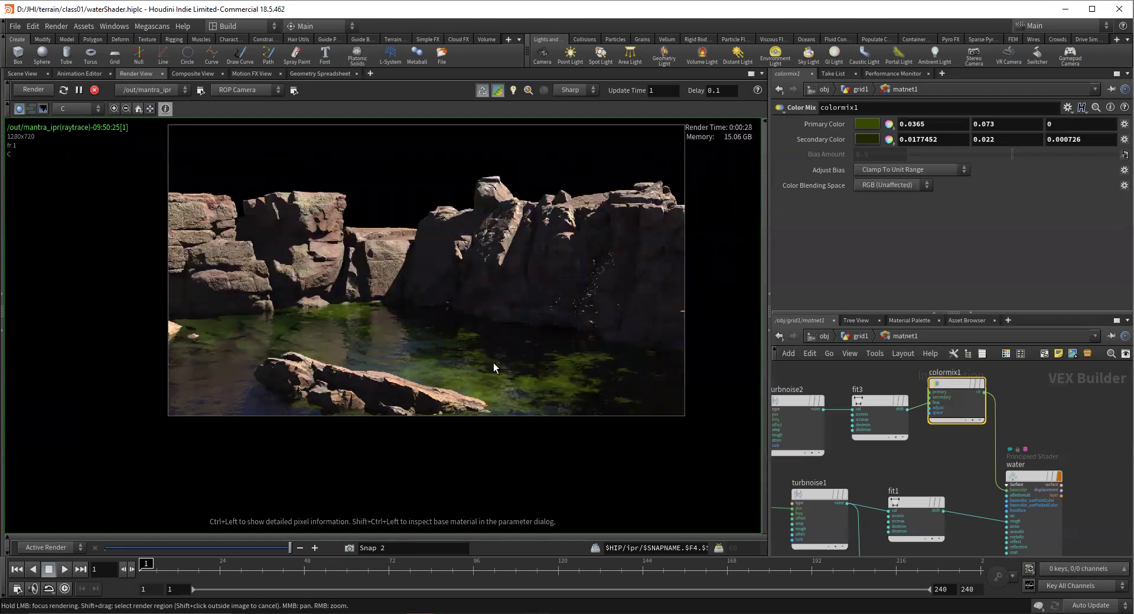
Save the waterShader.hiplc scene file
key("ctrl+s")
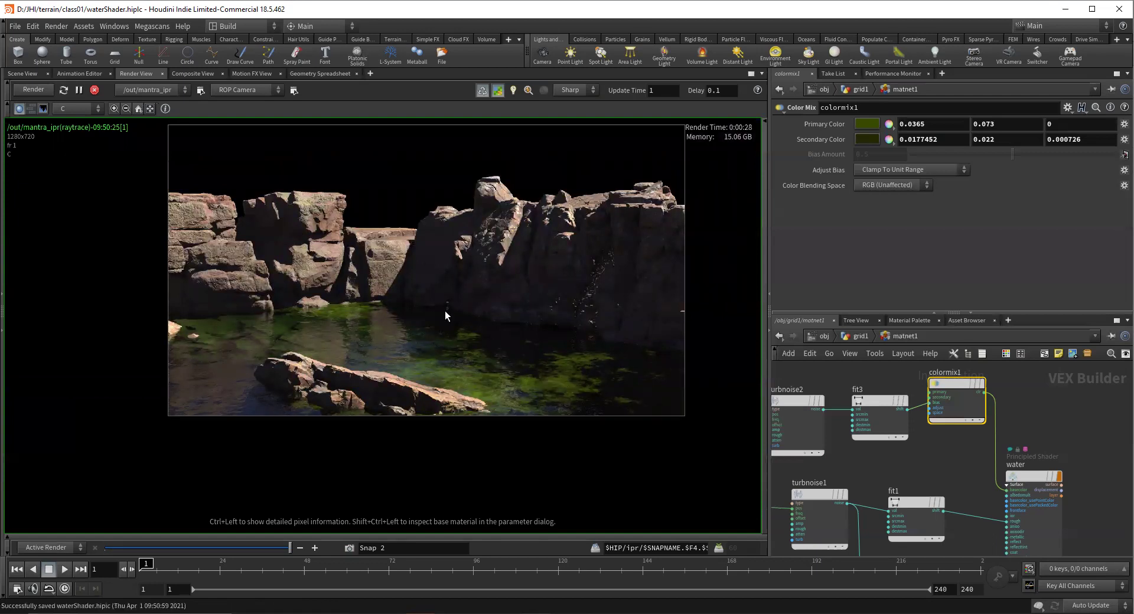